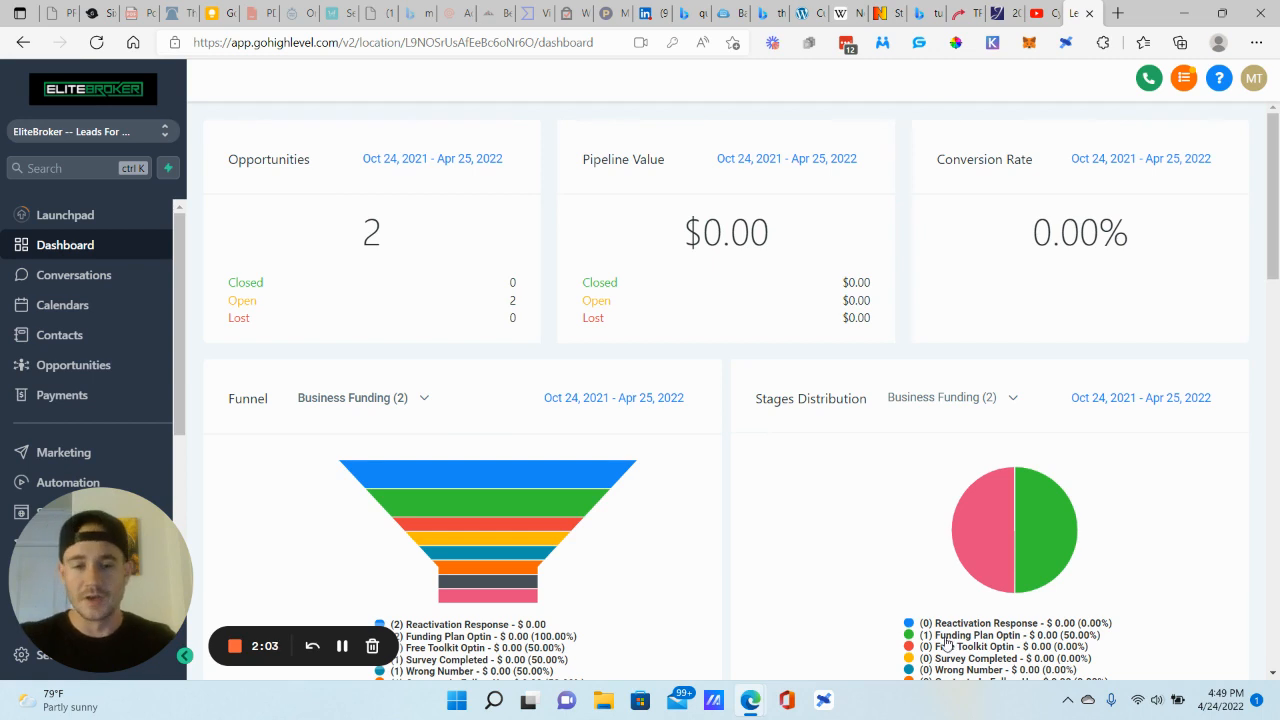
Open the Business Funding Plan funnel and display its Funding Plan Request step.
{"action": "left_click_drag", "start_coordinate": [106, 568], "coordinate": [400, 550]}
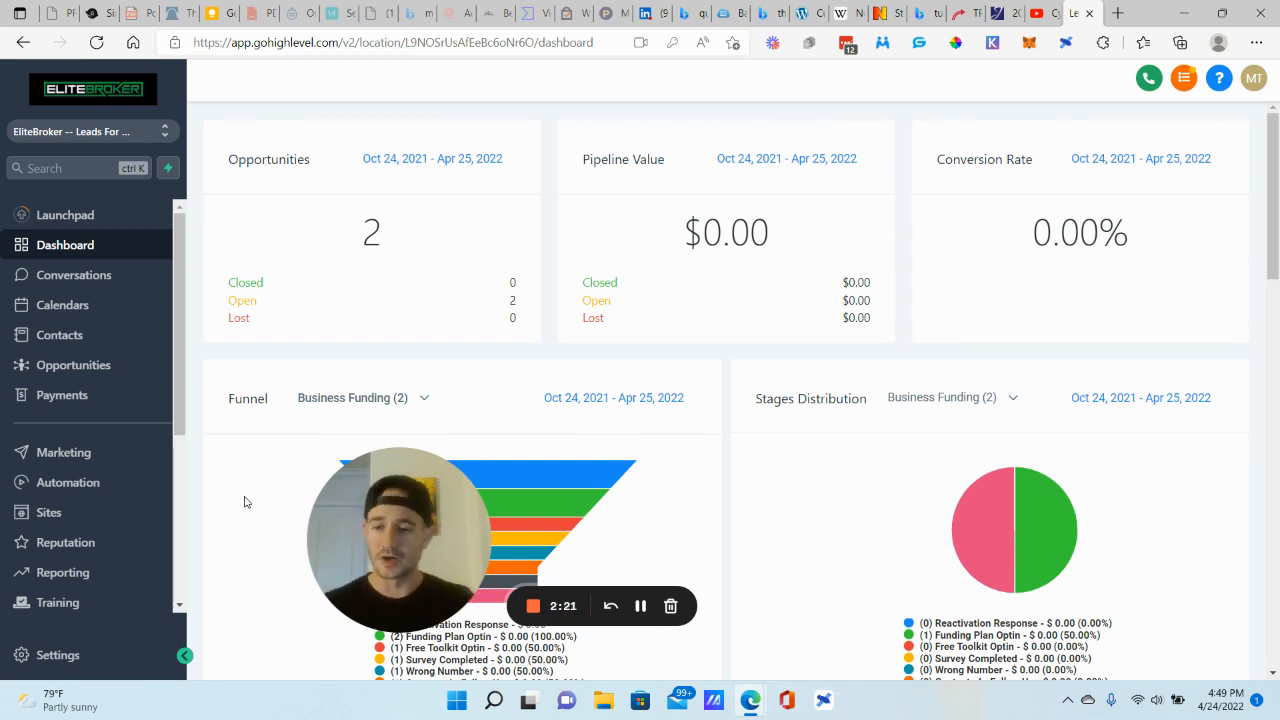
{"action": "left_click", "coordinate": [49, 513]}
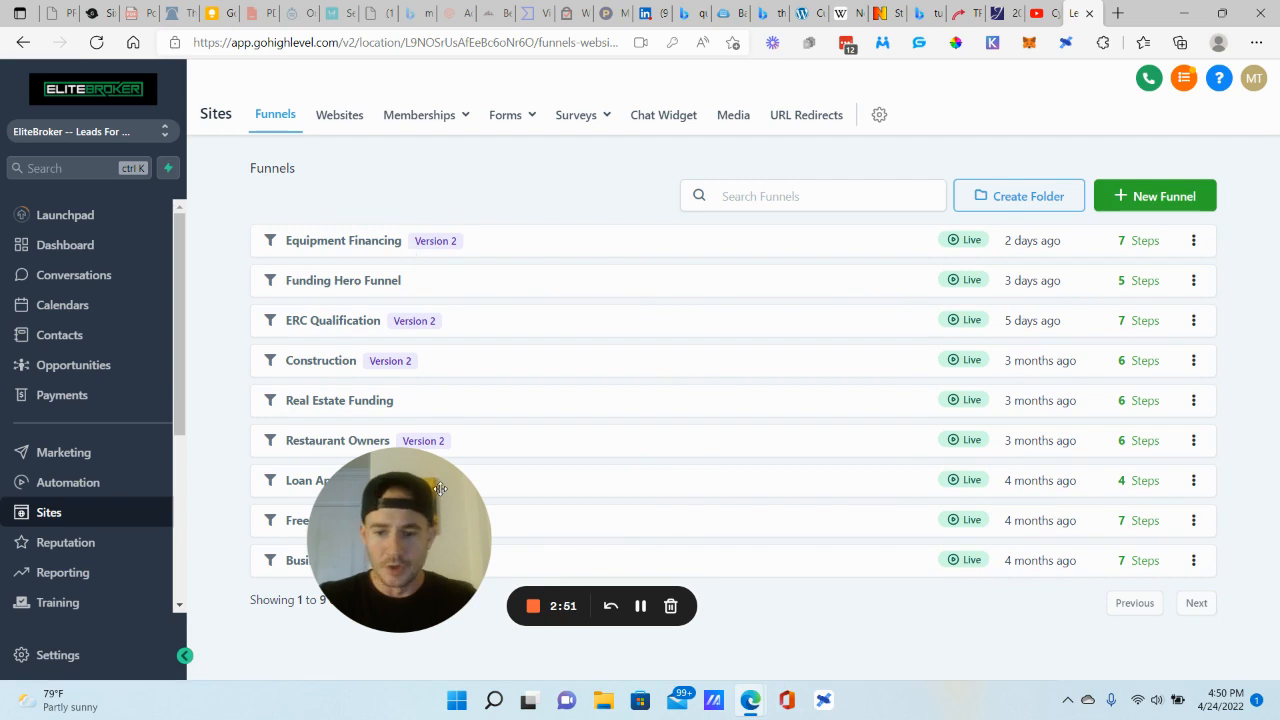
{"action": "left_click_drag", "start_coordinate": [386, 523], "coordinate": [83, 564]}
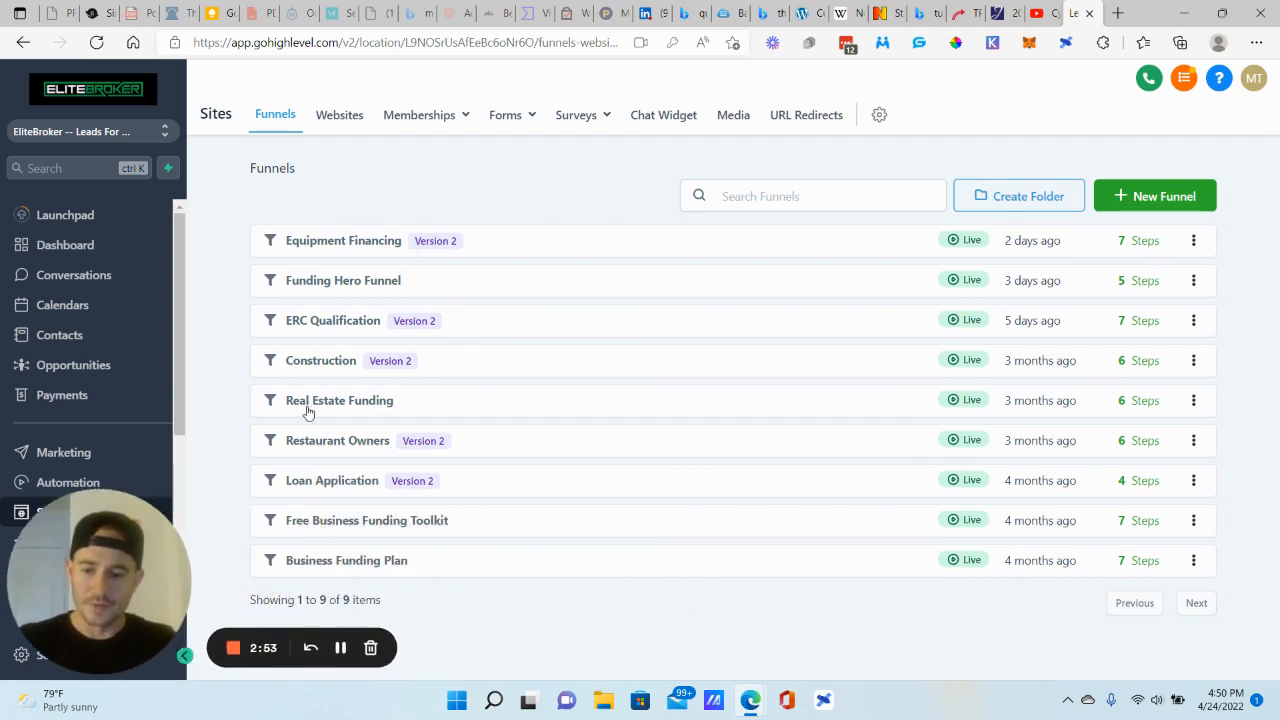
{"action": "left_click", "coordinate": [402, 565]}
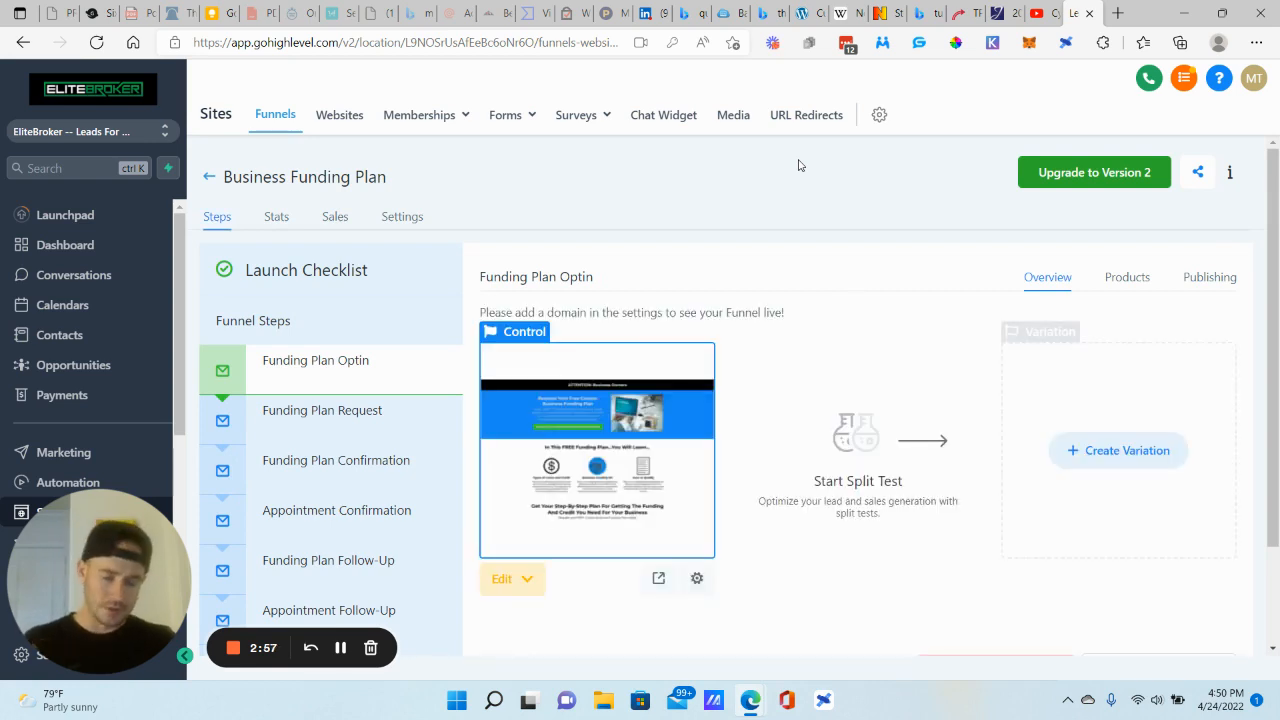
{"action": "scroll", "coordinate": [755, 190], "scroll_direction": "down", "scroll_amount": 1}
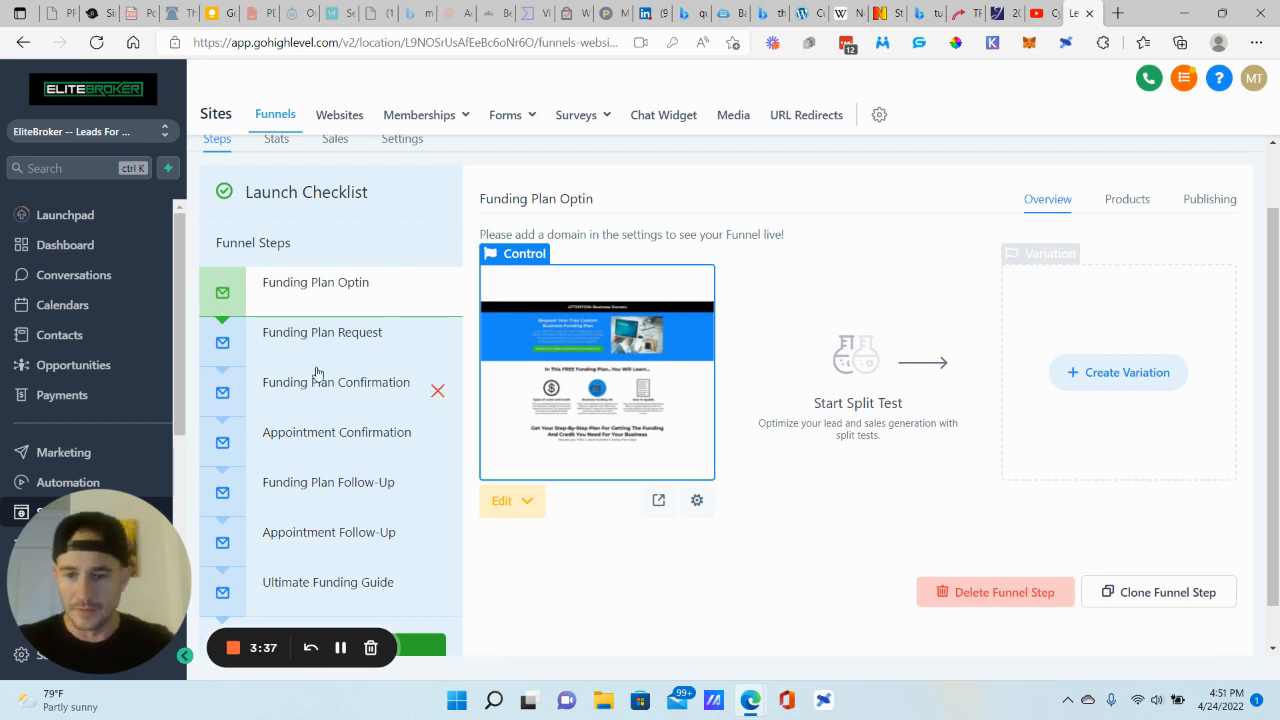
{"action": "scroll", "coordinate": [354, 354], "scroll_direction": "down", "scroll_amount": 1}
{"action": "left_click", "coordinate": [335, 290]}
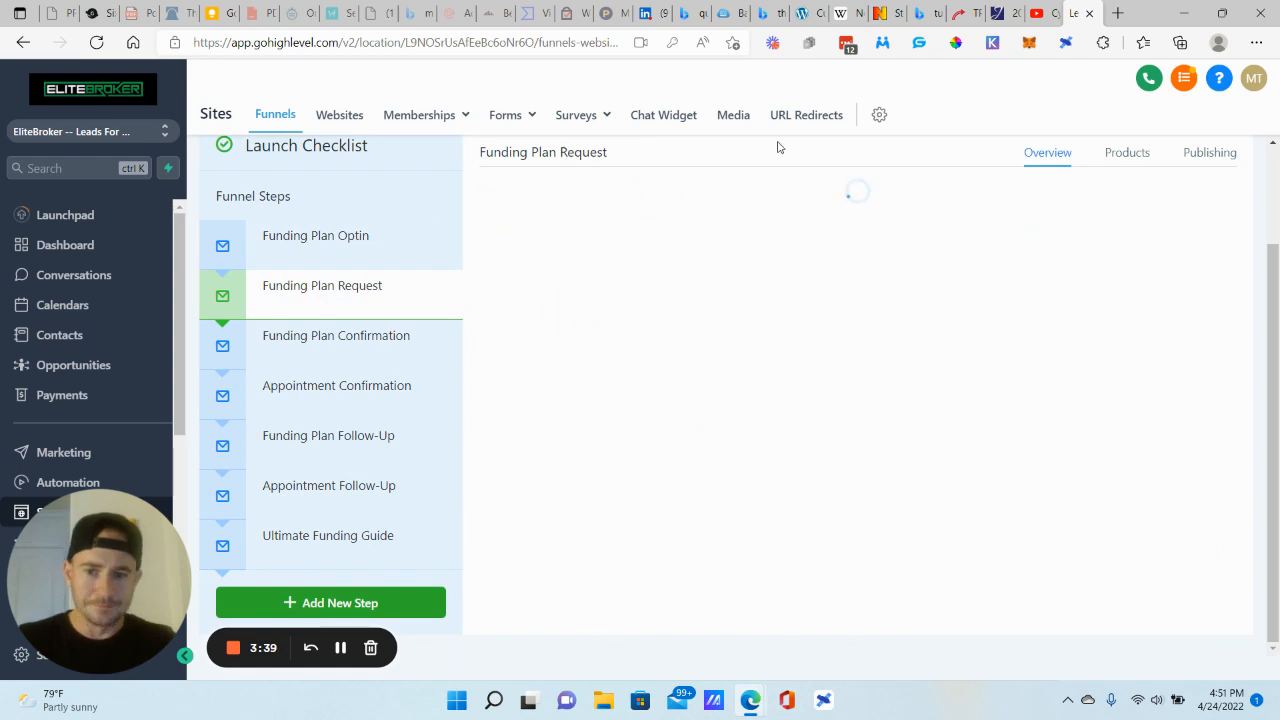
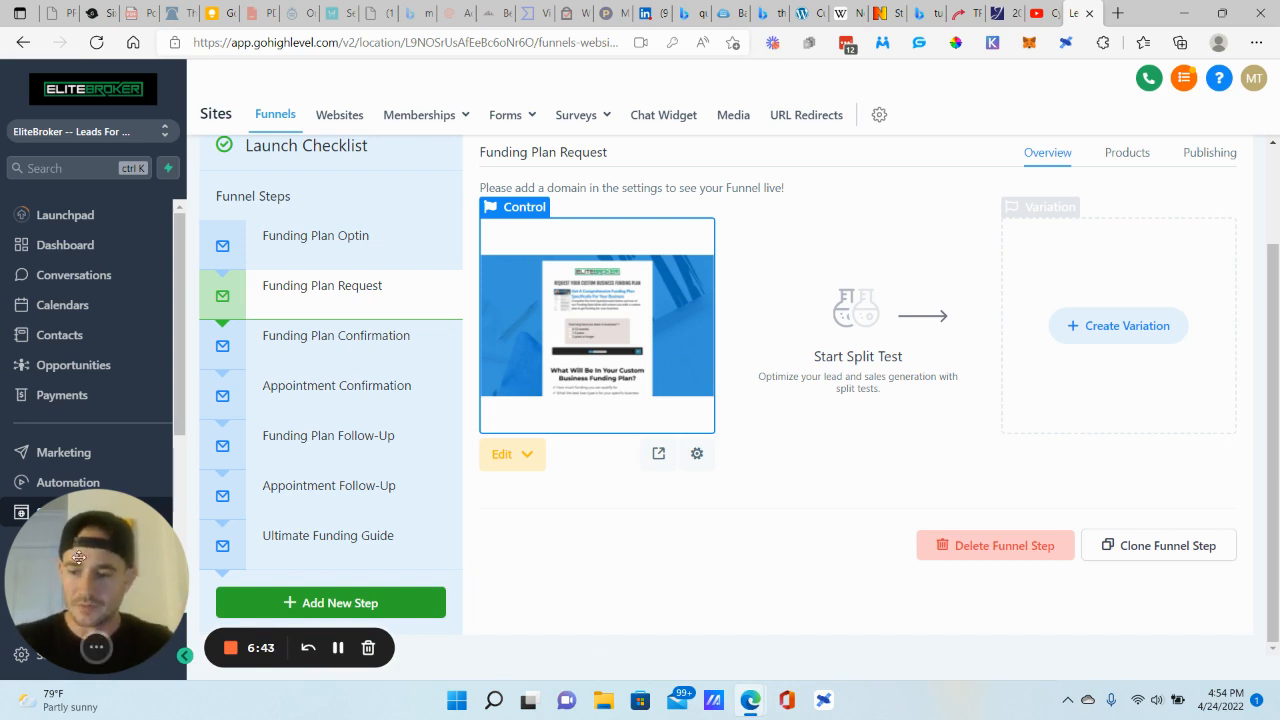
Open the first contact's record and look through the custom fields in its additional info.
{"action": "left_click_drag", "start_coordinate": [95, 557], "coordinate": [270, 547]}
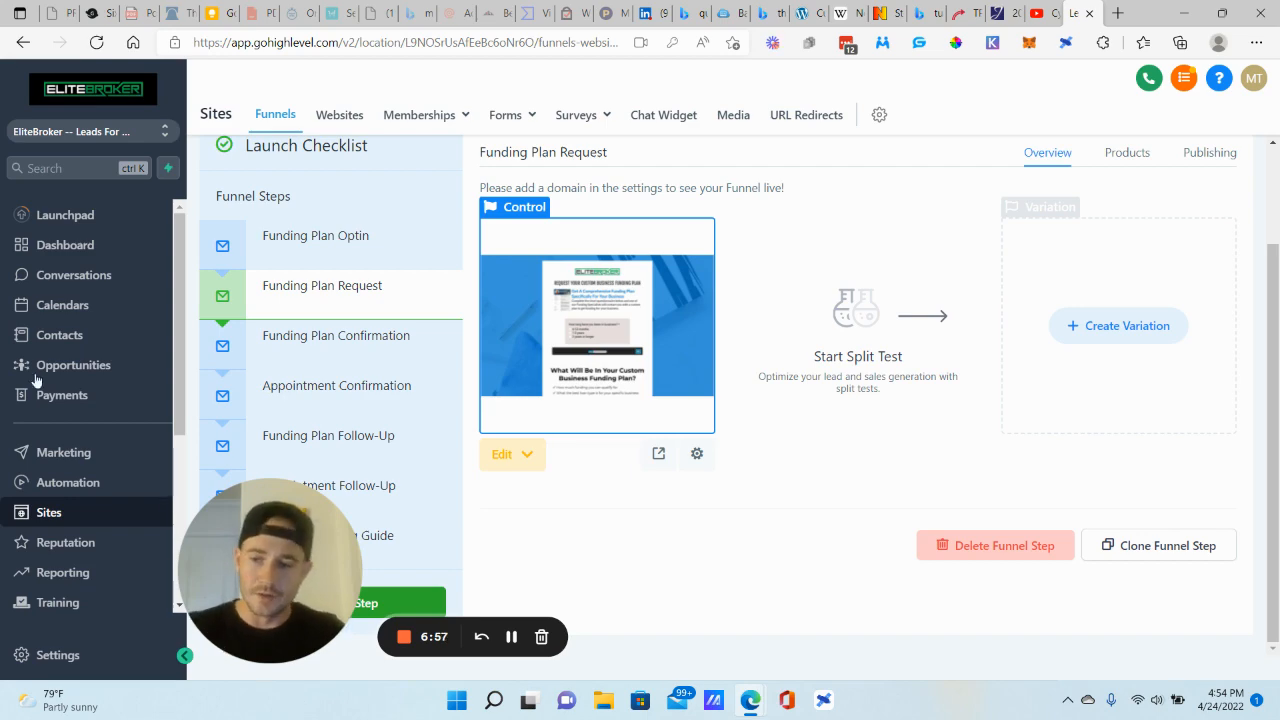
{"action": "left_click", "coordinate": [60, 338]}
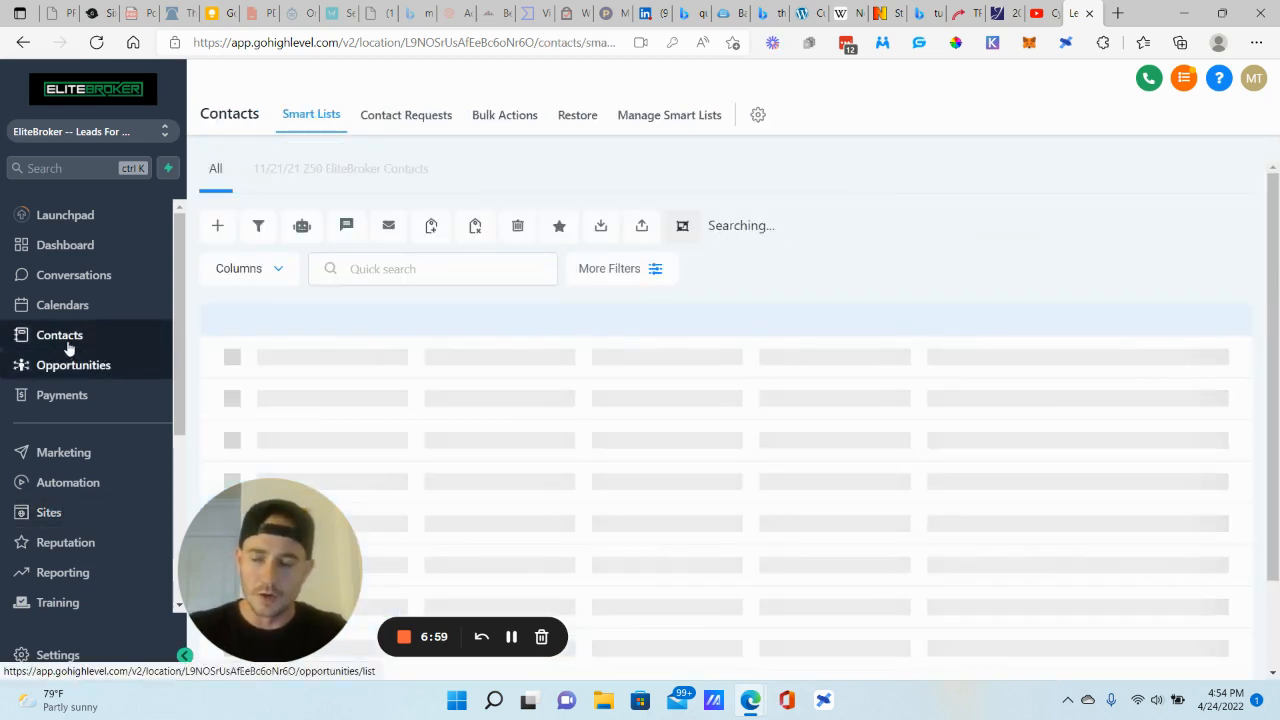
{"action": "left_click_drag", "start_coordinate": [298, 541], "coordinate": [198, 551]}
{"action": "left_click", "coordinate": [358, 360]}
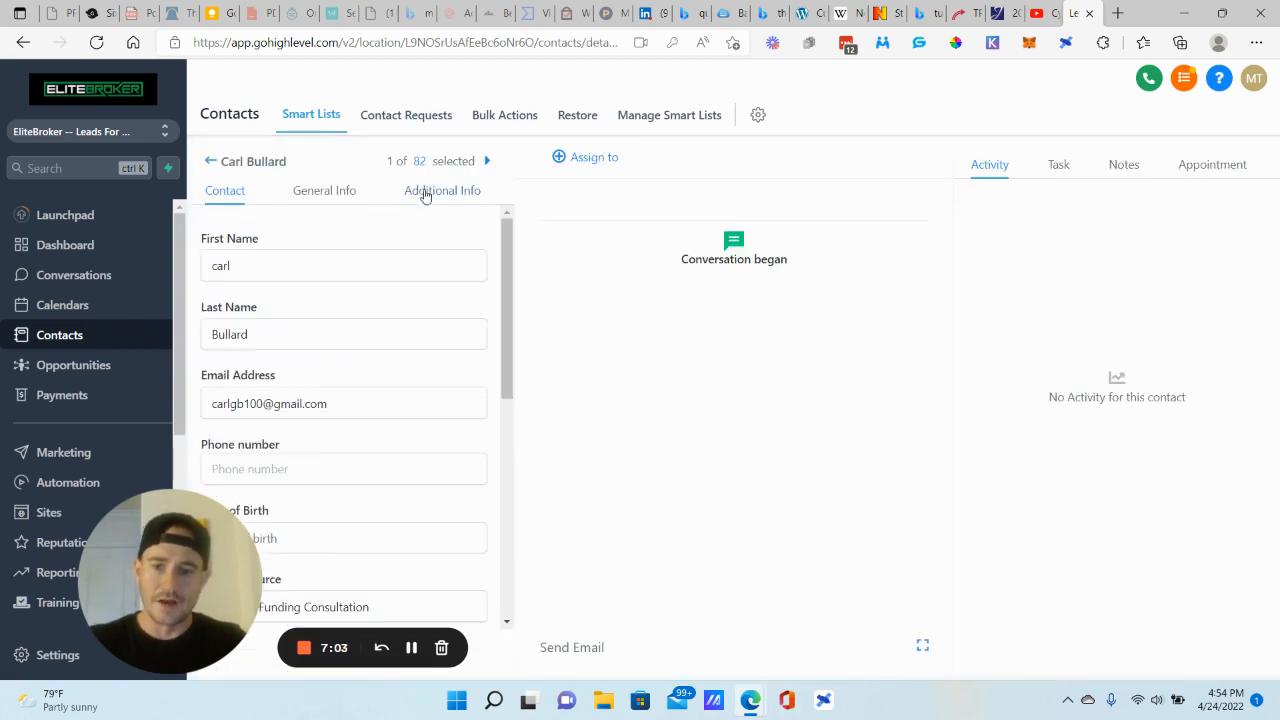
{"action": "left_click", "coordinate": [440, 190]}
{"action": "scroll", "coordinate": [278, 413], "scroll_direction": "down", "scroll_amount": 6}
{"action": "scroll", "coordinate": [255, 350], "scroll_direction": "up", "scroll_amount": 7}
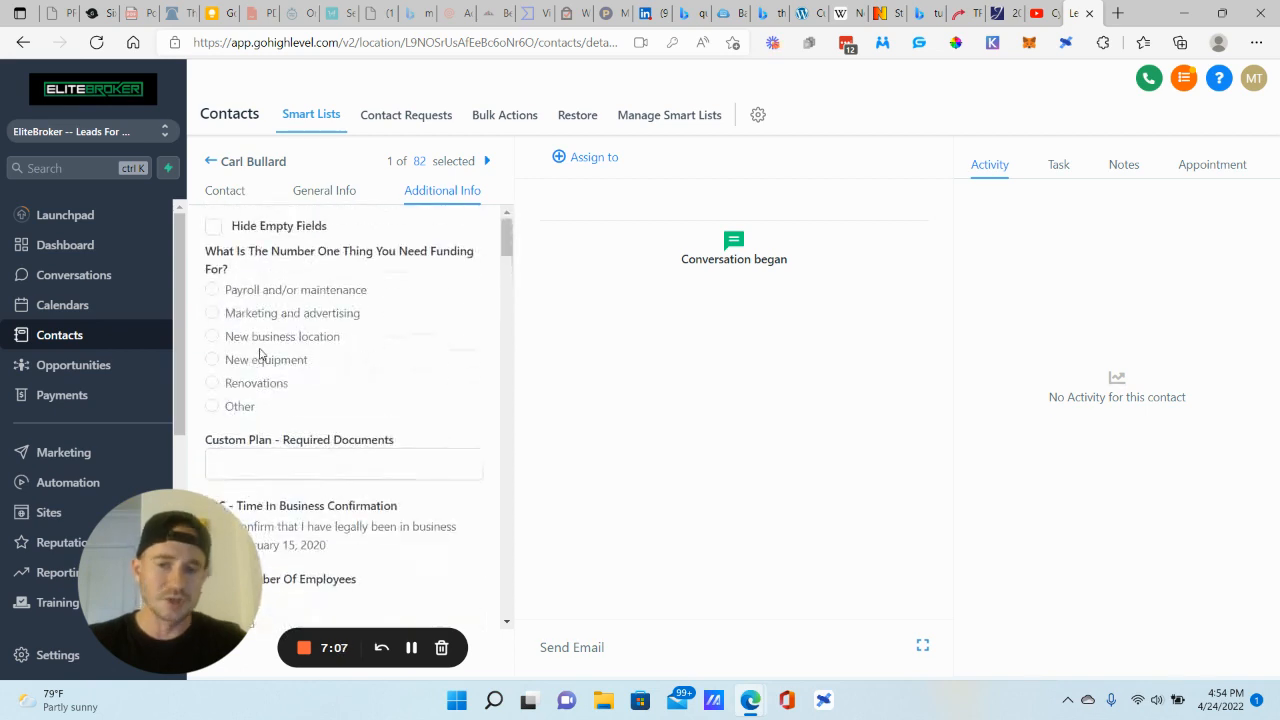
Hide the contact's empty fields, show them again, and return to the contact list.
{"action": "left_click", "coordinate": [216, 227]}
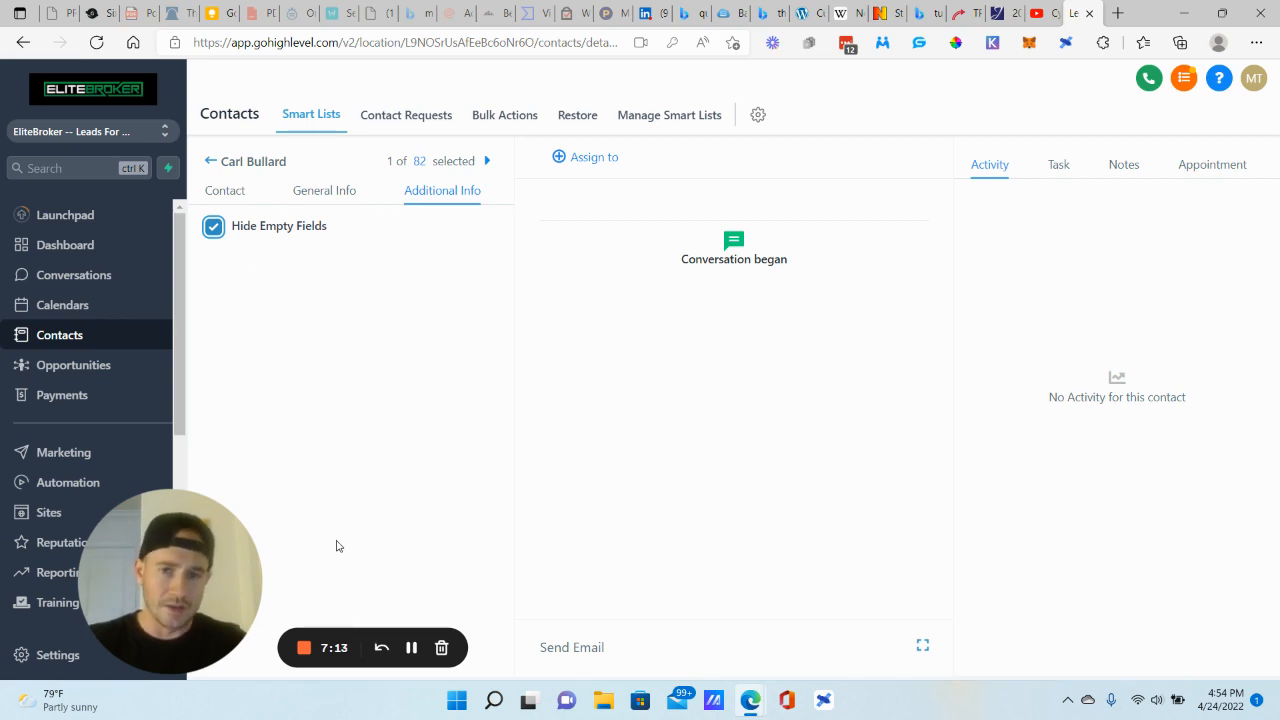
{"action": "left_click", "coordinate": [216, 228]}
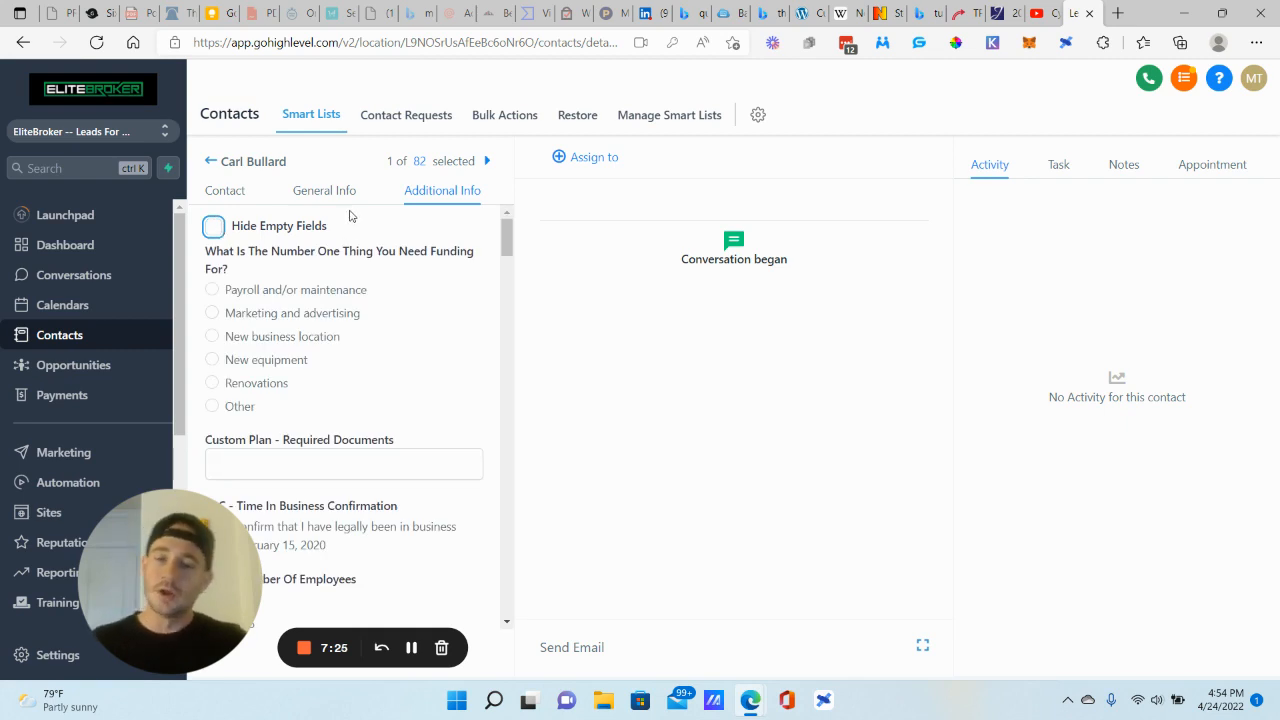
{"action": "left_click", "coordinate": [208, 165]}
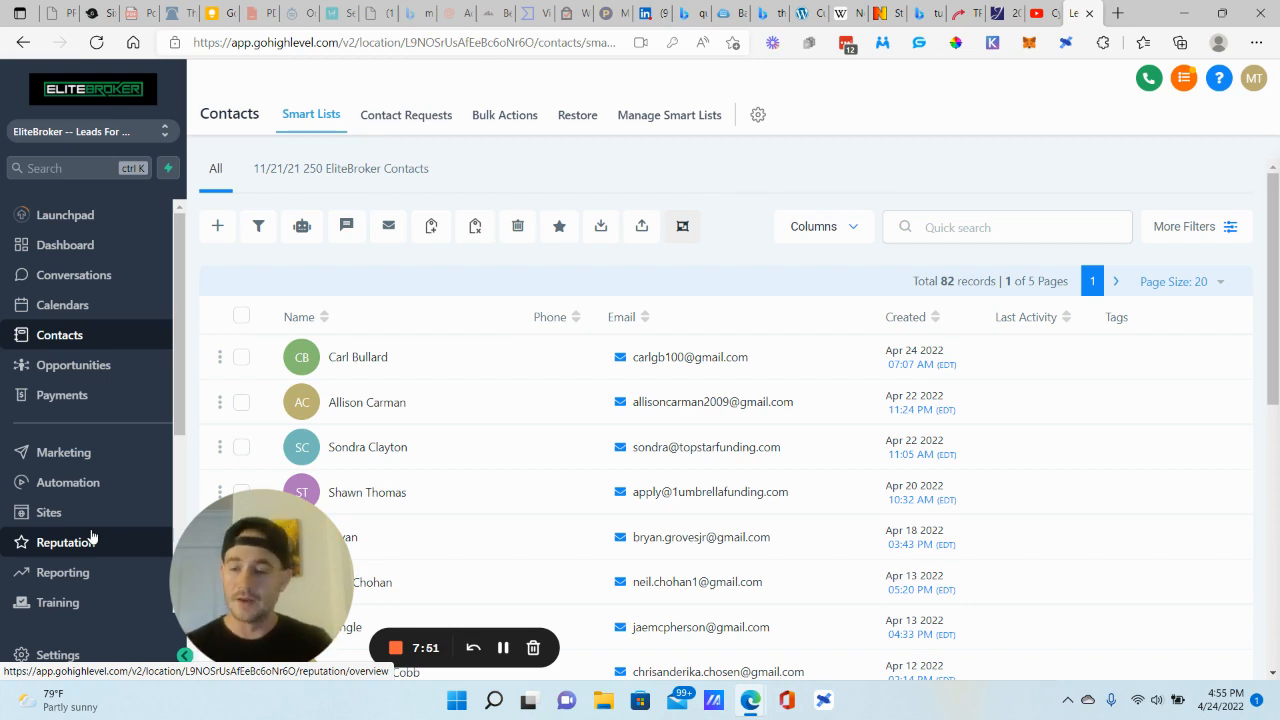
Open the account's Custom Values settings and look through the list of values.
{"action": "scroll", "coordinate": [70, 580], "scroll_direction": "down", "scroll_amount": 2}
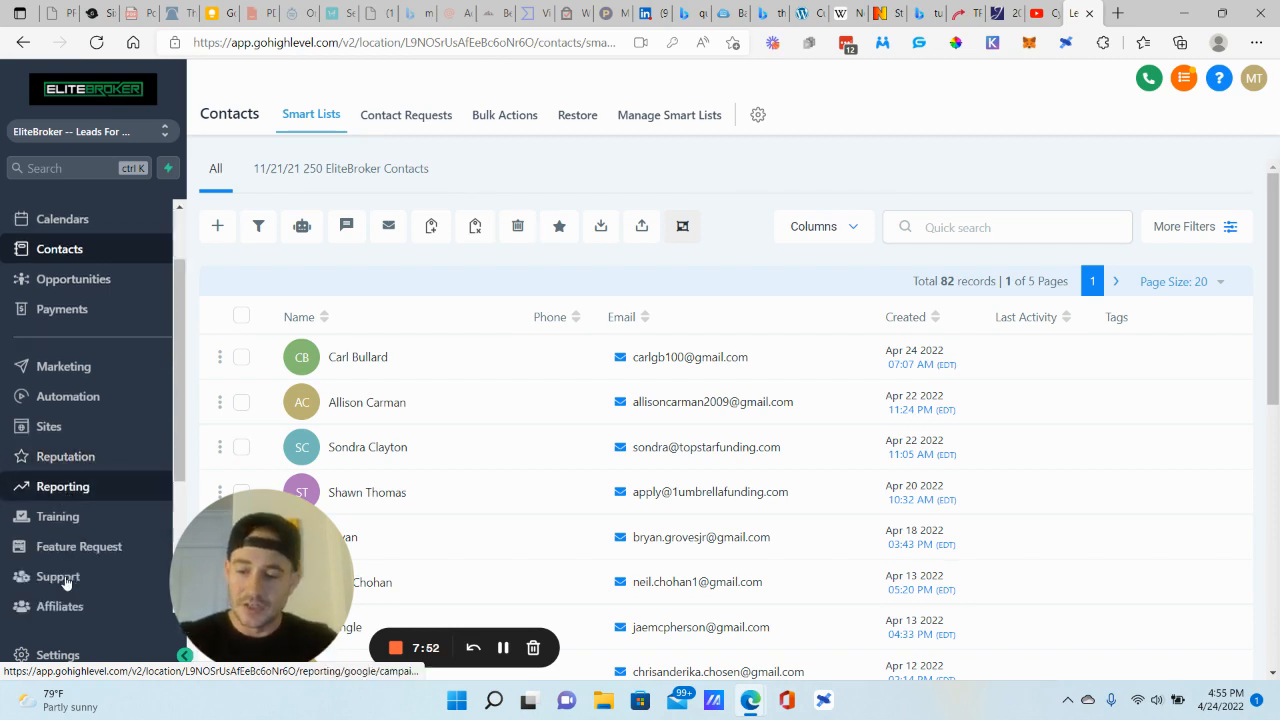
{"action": "left_click", "coordinate": [72, 655]}
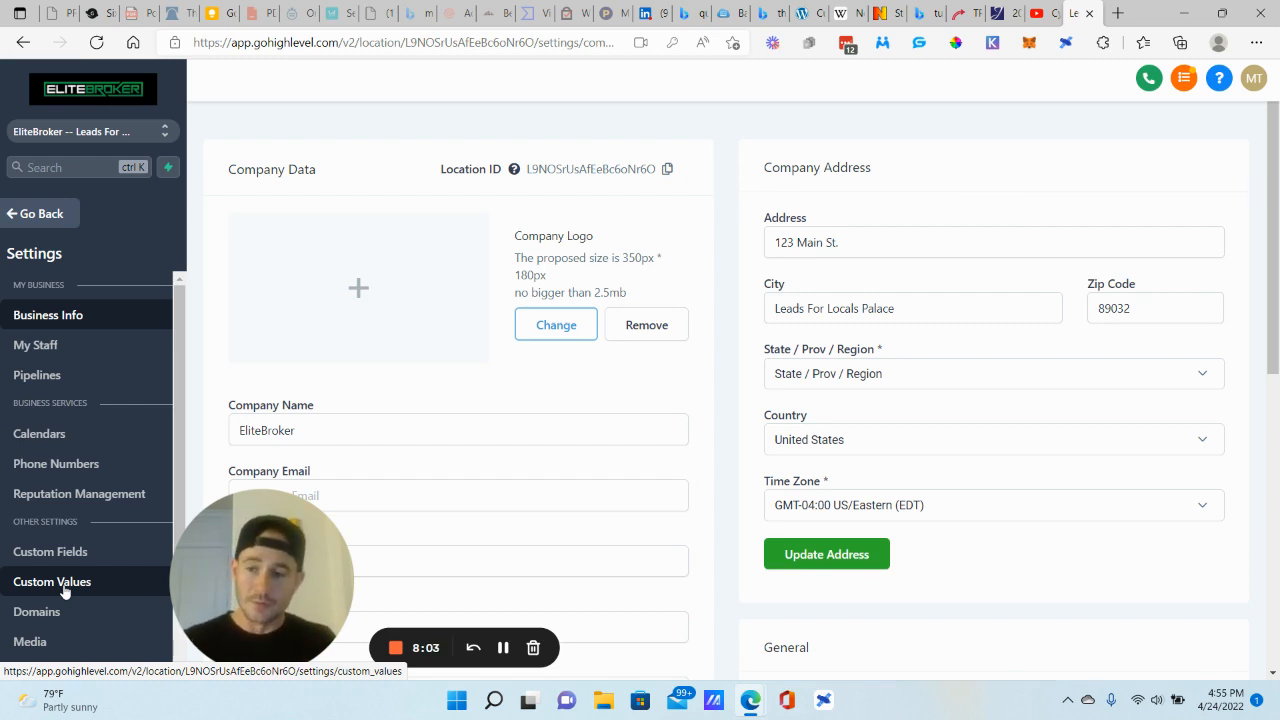
{"action": "left_click", "coordinate": [64, 590]}
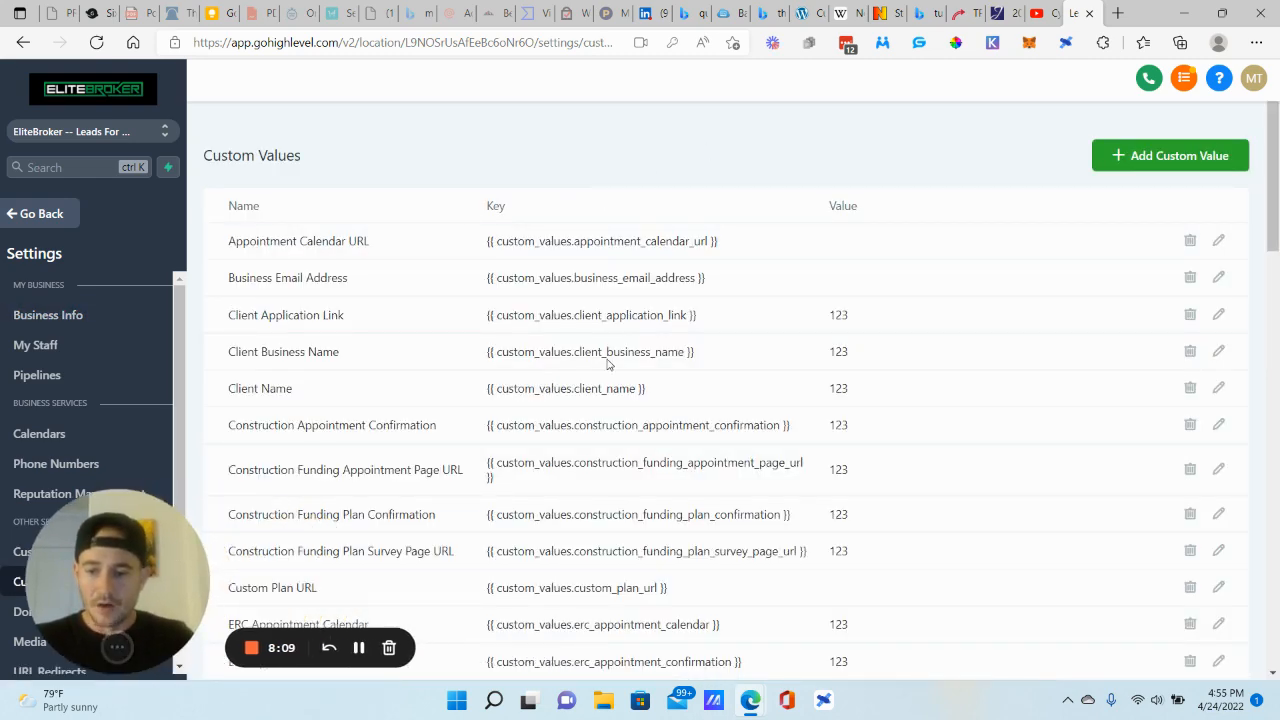
{"action": "scroll", "coordinate": [607, 364], "scroll_direction": "down", "scroll_amount": 4}
{"action": "scroll", "coordinate": [600, 330], "scroll_direction": "down", "scroll_amount": 4}
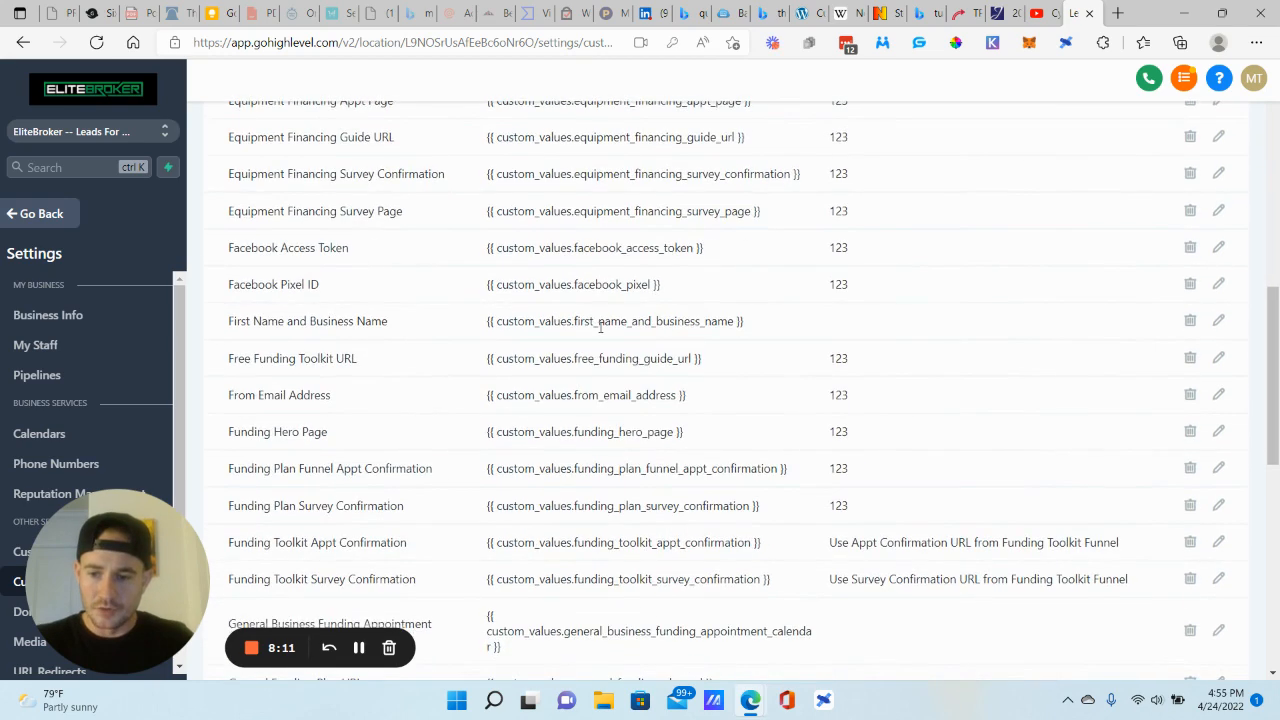
{"action": "scroll", "coordinate": [600, 330], "scroll_direction": "down", "scroll_amount": 3}
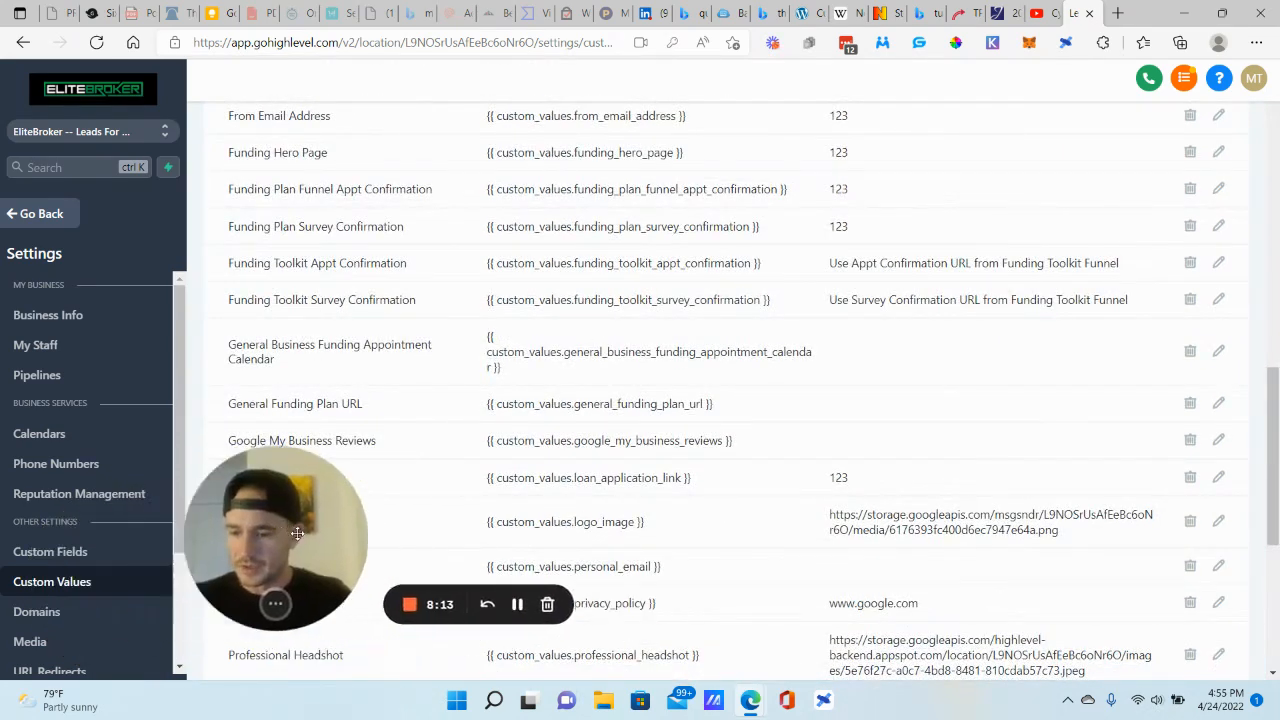
In the Custom Fields settings, move Custom Plan - Additional Info and Custom Plan - Loan Amount directly below Custom Plan - Required Documents.
{"action": "left_click", "coordinate": [58, 552]}
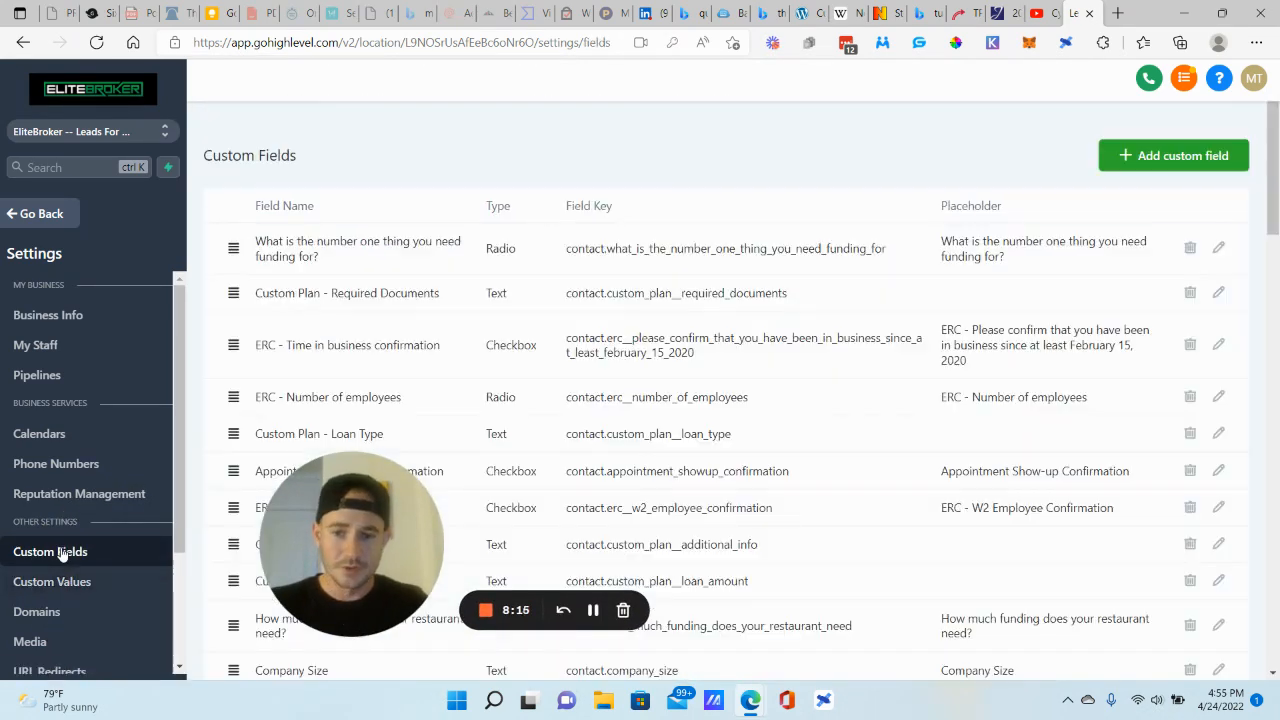
{"action": "left_click_drag", "start_coordinate": [347, 541], "coordinate": [109, 573]}
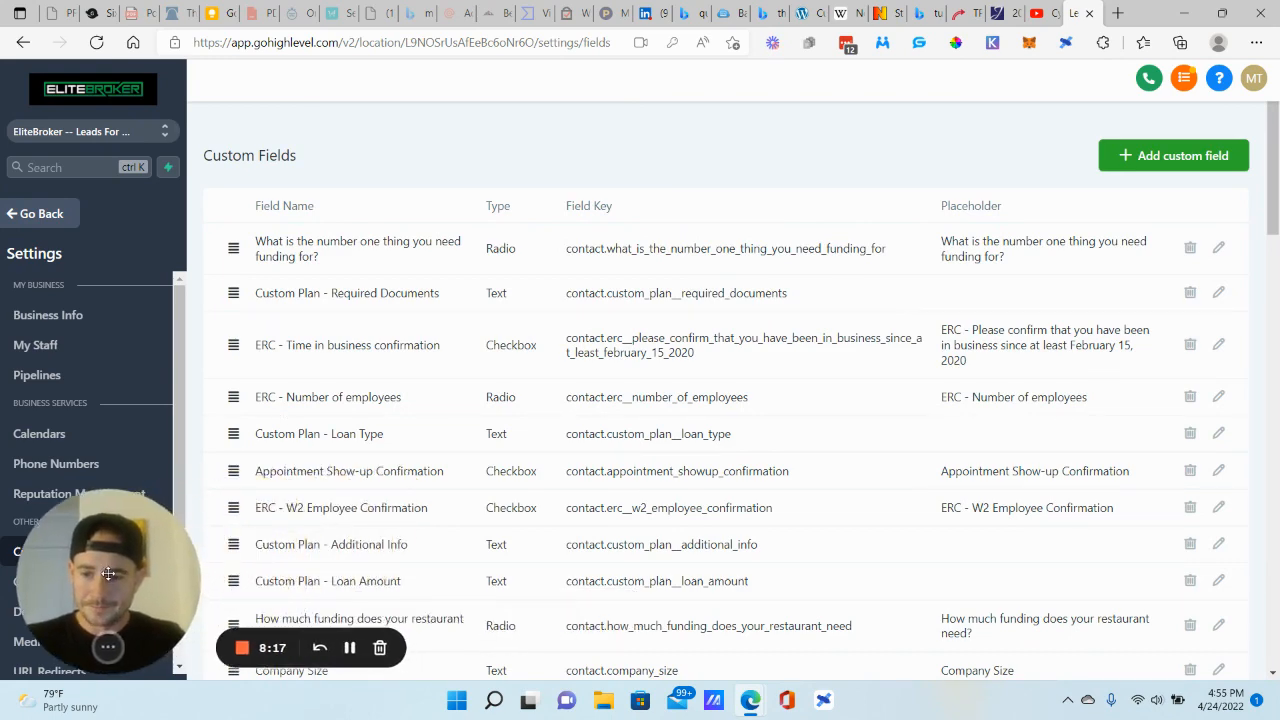
{"action": "scroll", "coordinate": [592, 248], "scroll_direction": "down", "scroll_amount": 1}
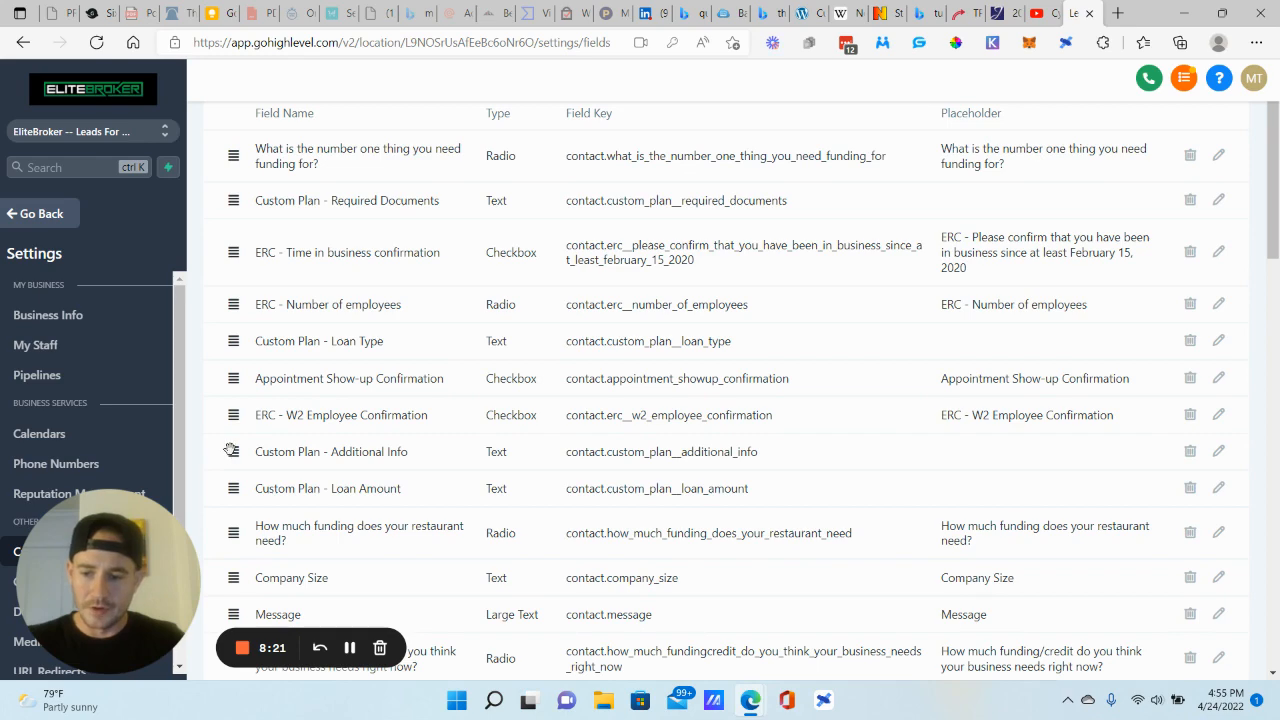
{"action": "left_click_drag", "start_coordinate": [231, 452], "coordinate": [222, 248]}
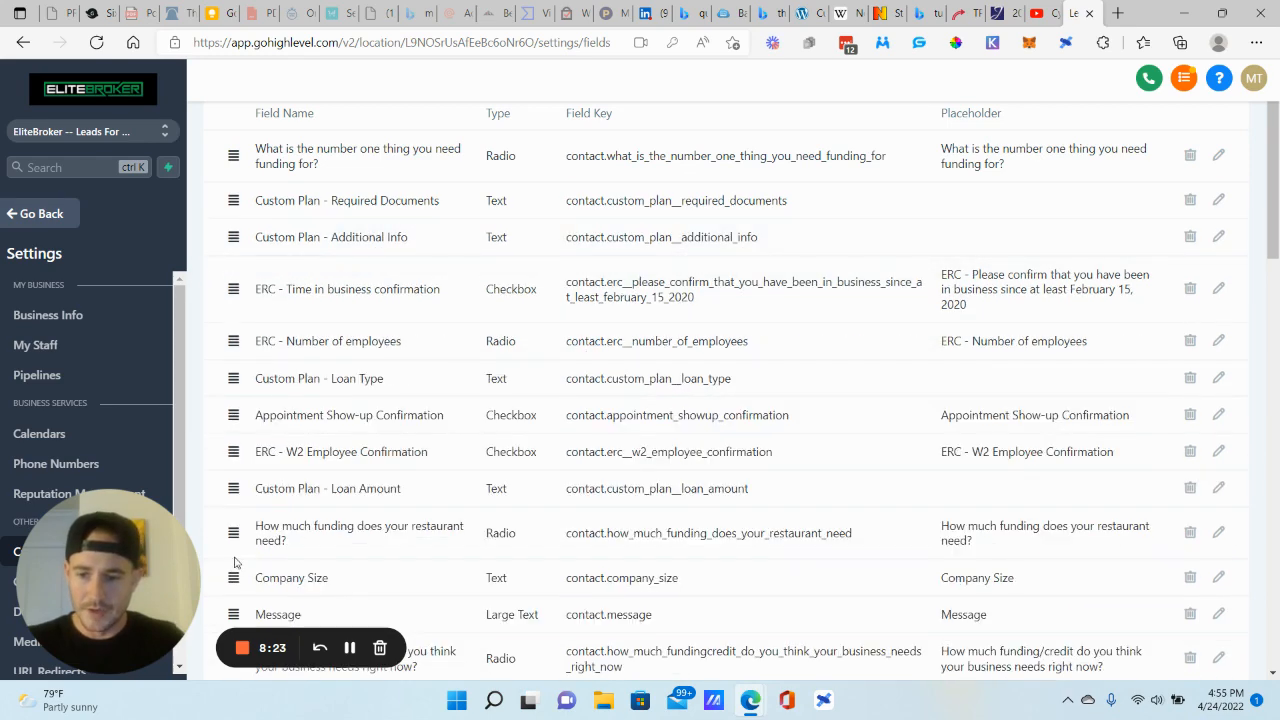
{"action": "left_click_drag", "start_coordinate": [232, 488], "coordinate": [234, 297]}
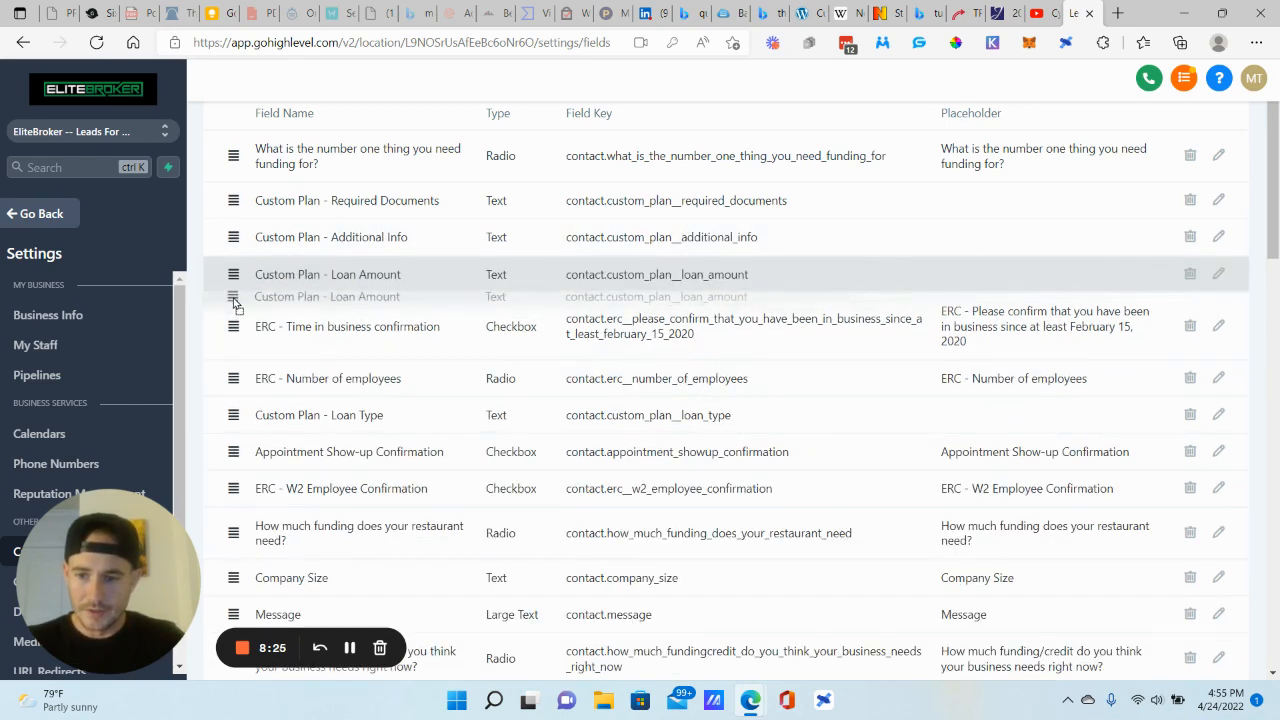
Move the Custom Plan - Loan Type field directly below Custom Plan - Loan Amount.
{"action": "scroll", "coordinate": [320, 440], "scroll_direction": "down", "scroll_amount": 3}
{"action": "scroll", "coordinate": [347, 380], "scroll_direction": "down", "scroll_amount": 3}
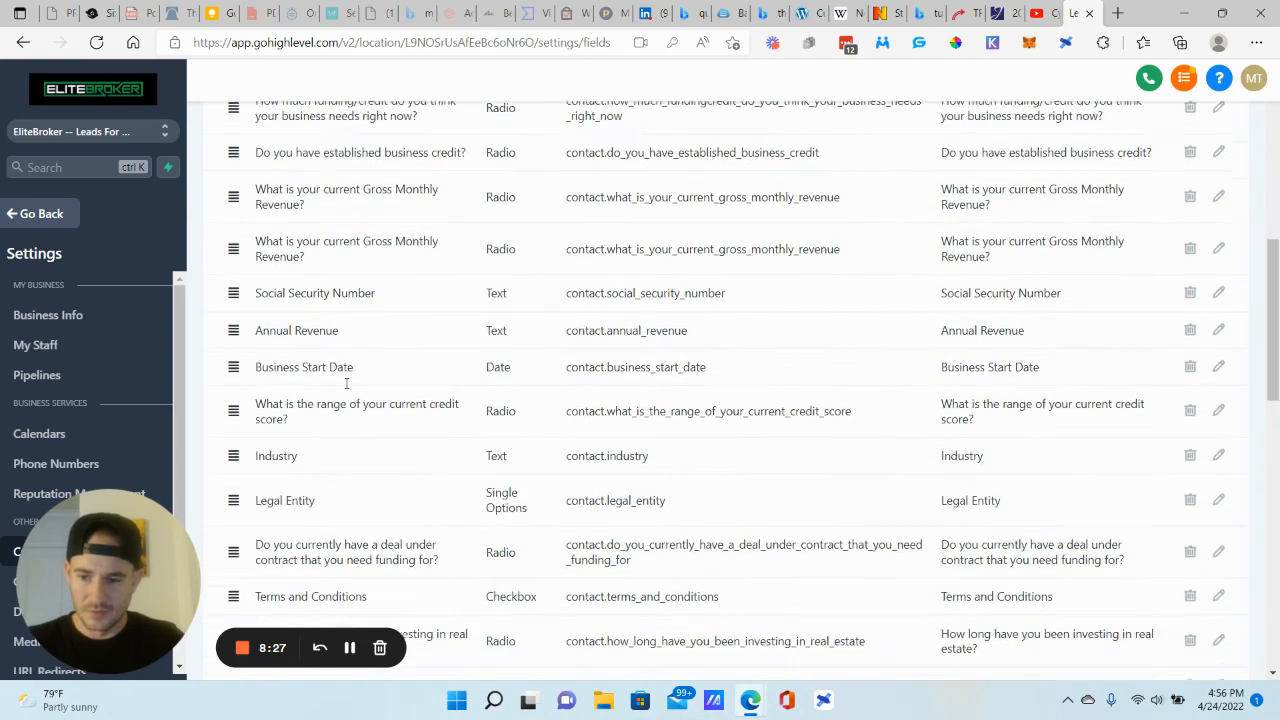
{"action": "scroll", "coordinate": [347, 385], "scroll_direction": "up", "scroll_amount": 4}
{"action": "scroll", "coordinate": [347, 388], "scroll_direction": "up", "scroll_amount": 3}
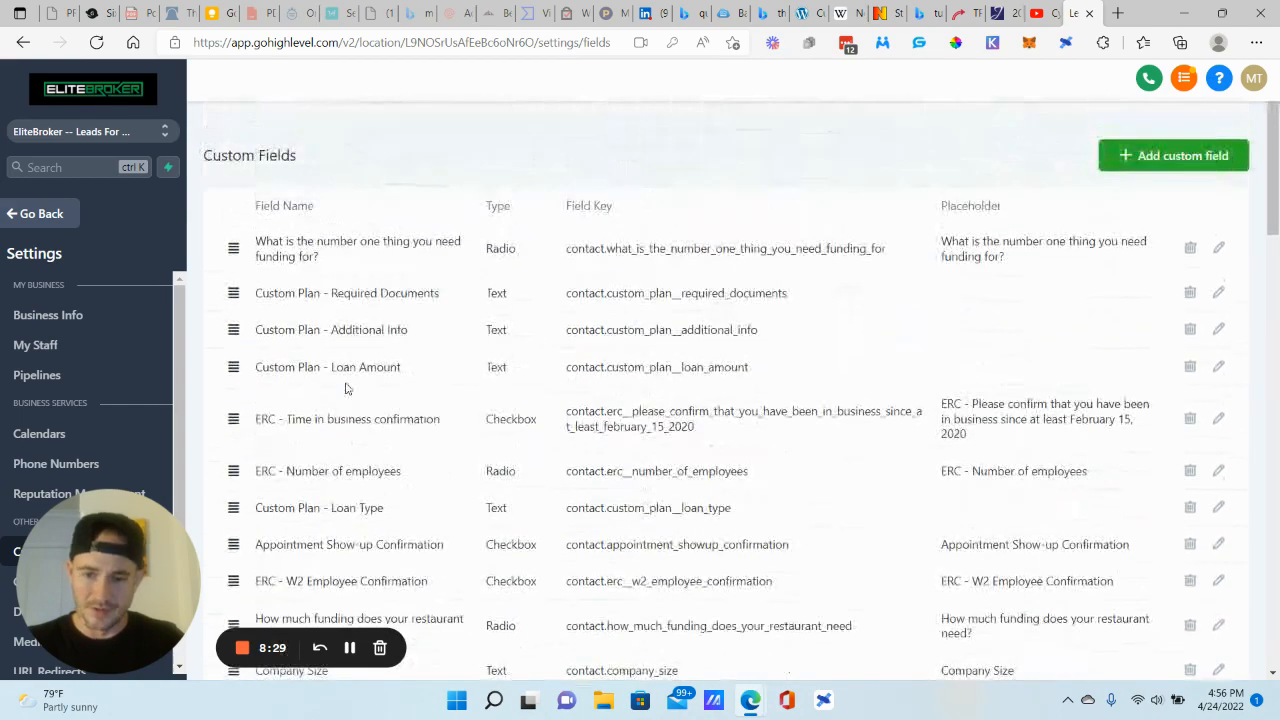
{"action": "left_click_drag", "start_coordinate": [238, 508], "coordinate": [230, 404]}
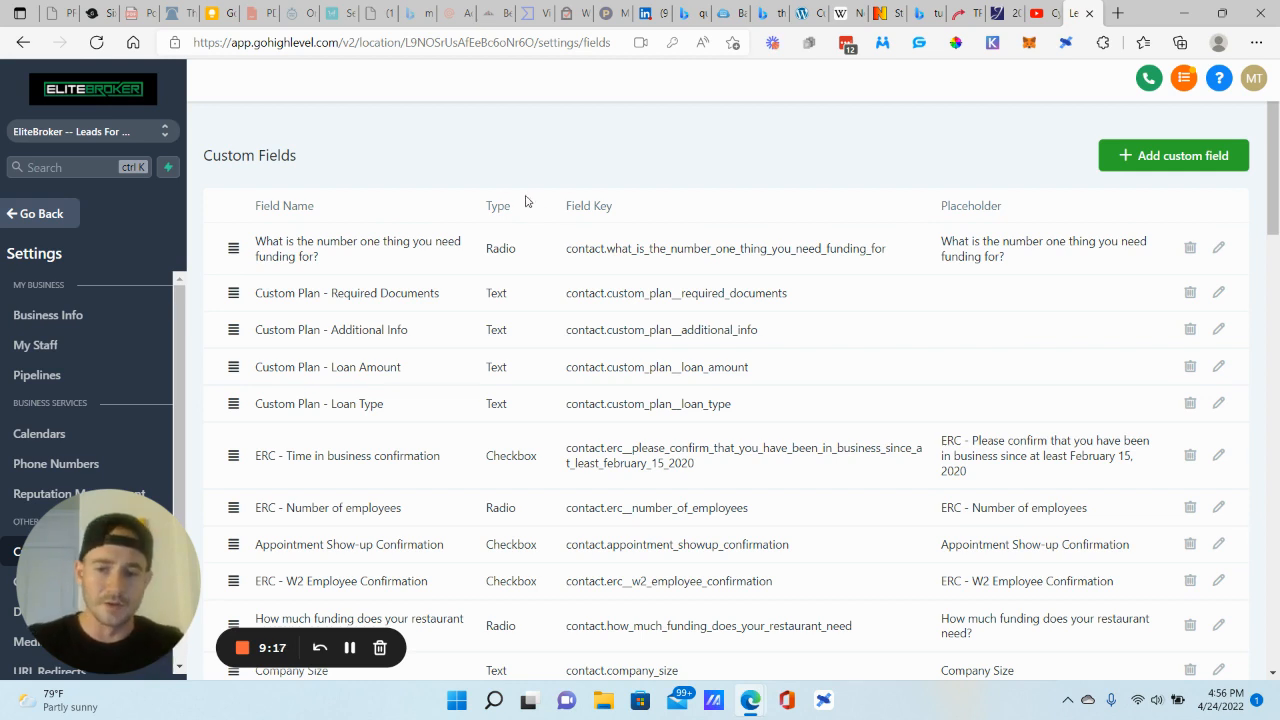
Open the Custom Plan Document form in the form builder and review its contact and custom plan fields.
{"action": "left_click_drag", "start_coordinate": [141, 564], "coordinate": [305, 563]}
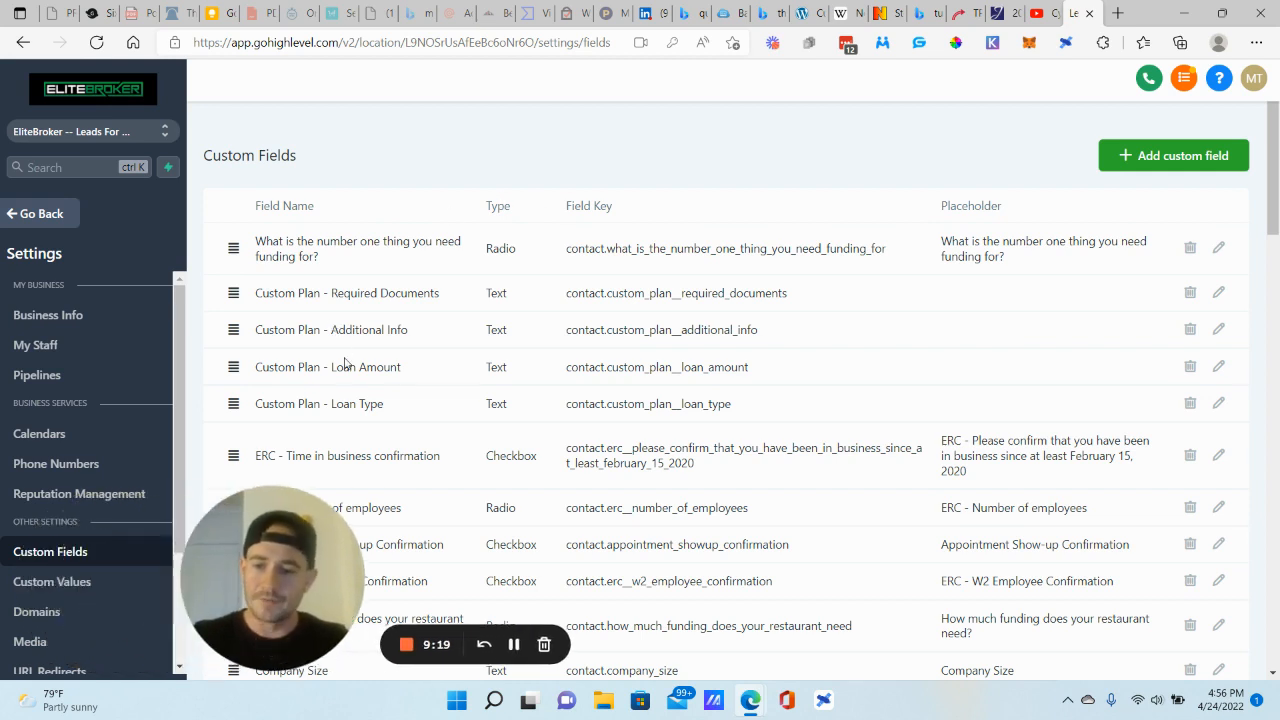
{"action": "left_click", "coordinate": [51, 212]}
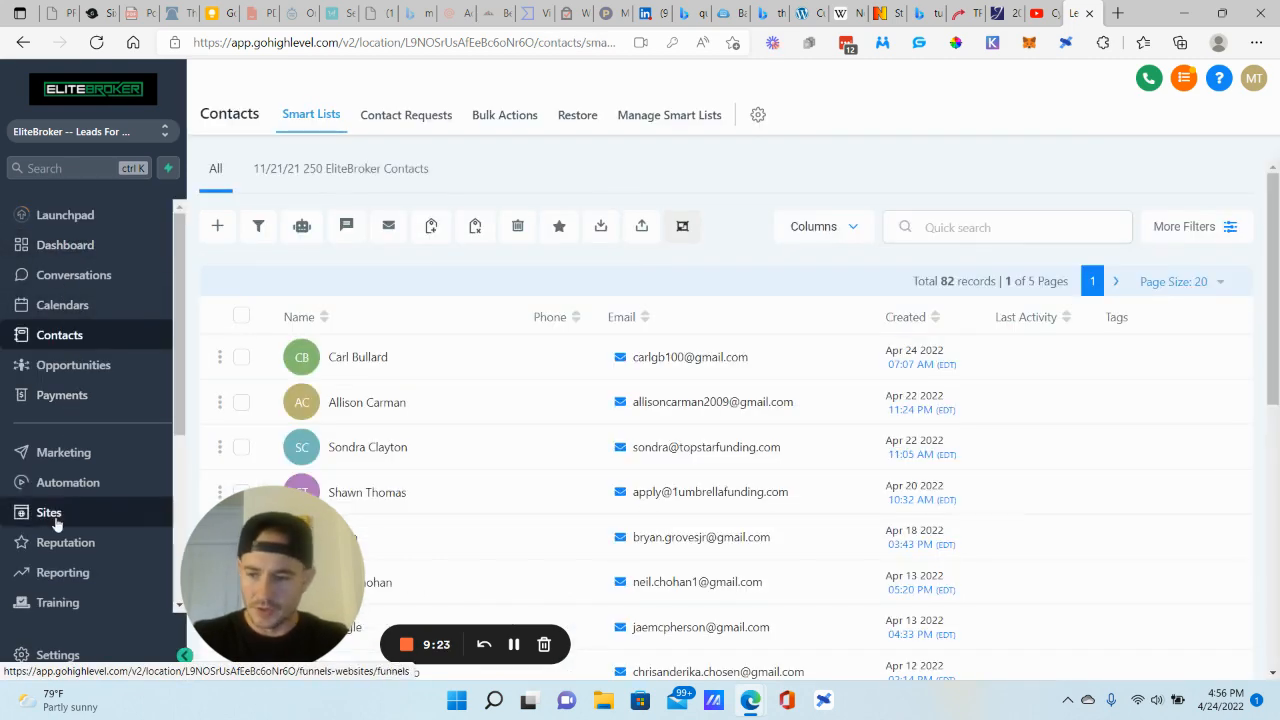
{"action": "left_click", "coordinate": [55, 518]}
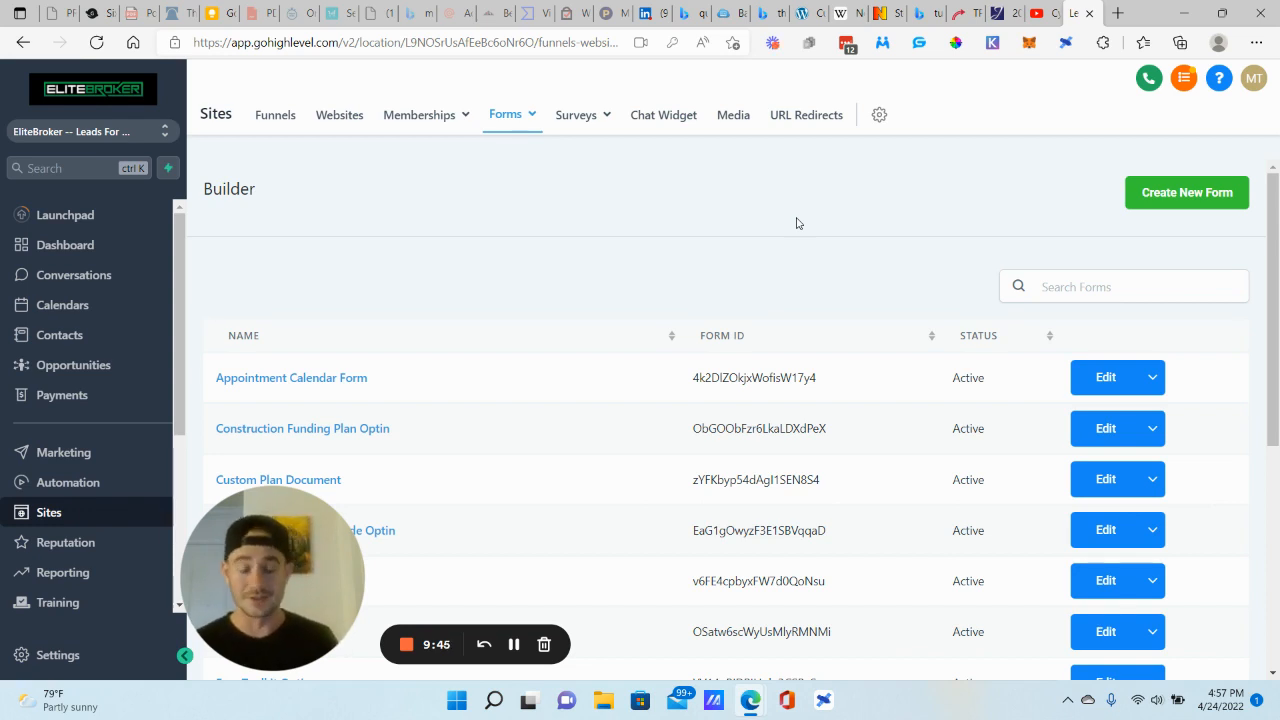
{"action": "left_click_drag", "start_coordinate": [293, 561], "coordinate": [127, 558]}
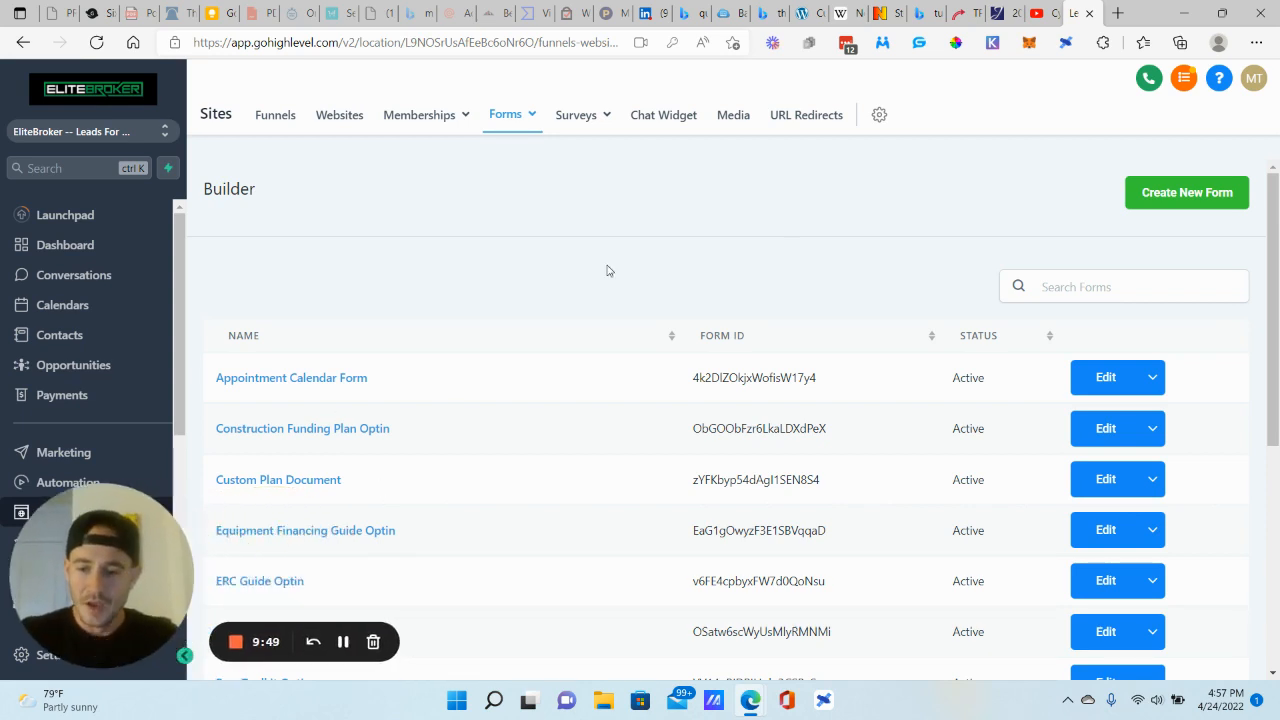
{"action": "scroll", "coordinate": [606, 277], "scroll_direction": "down", "scroll_amount": 1}
{"action": "scroll", "coordinate": [1200, 130], "scroll_direction": "up", "scroll_amount": 1}
{"action": "scroll", "coordinate": [566, 363], "scroll_direction": "down", "scroll_amount": 2}
{"action": "left_click", "coordinate": [300, 324]}
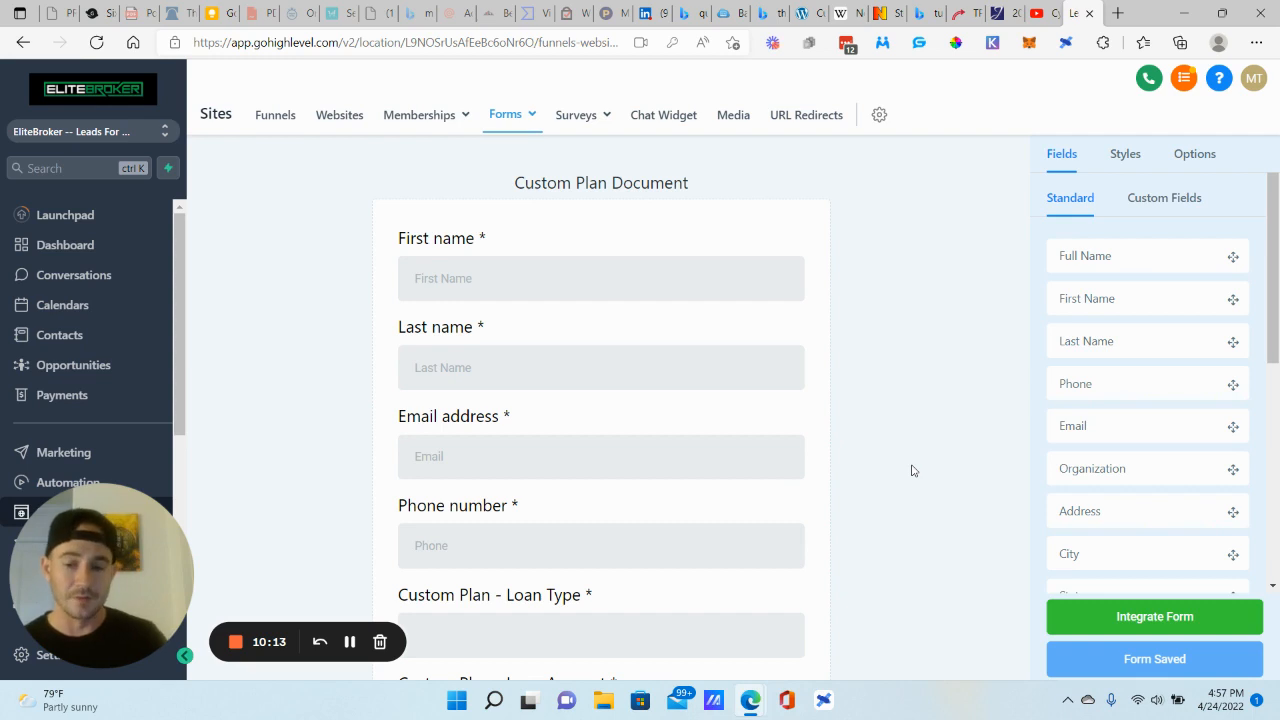
{"action": "scroll", "coordinate": [911, 470], "scroll_direction": "down", "scroll_amount": 2}
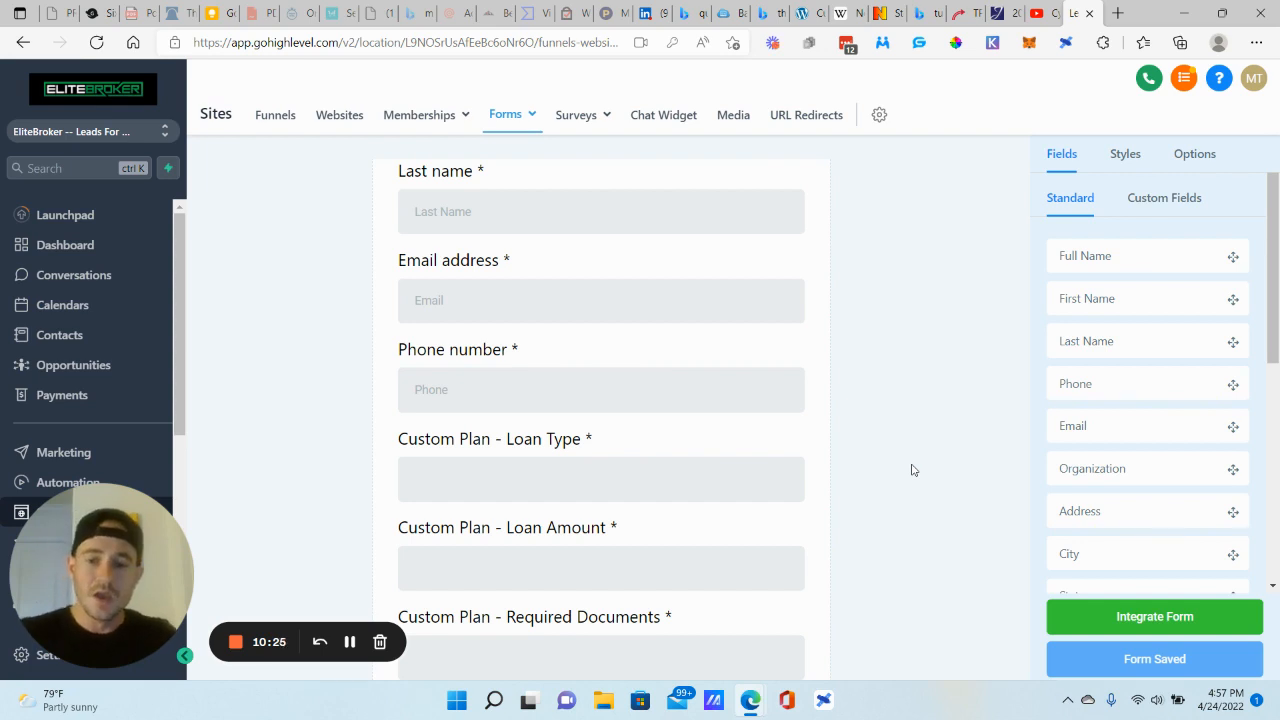
{"action": "scroll", "coordinate": [911, 470], "scroll_direction": "down", "scroll_amount": 3}
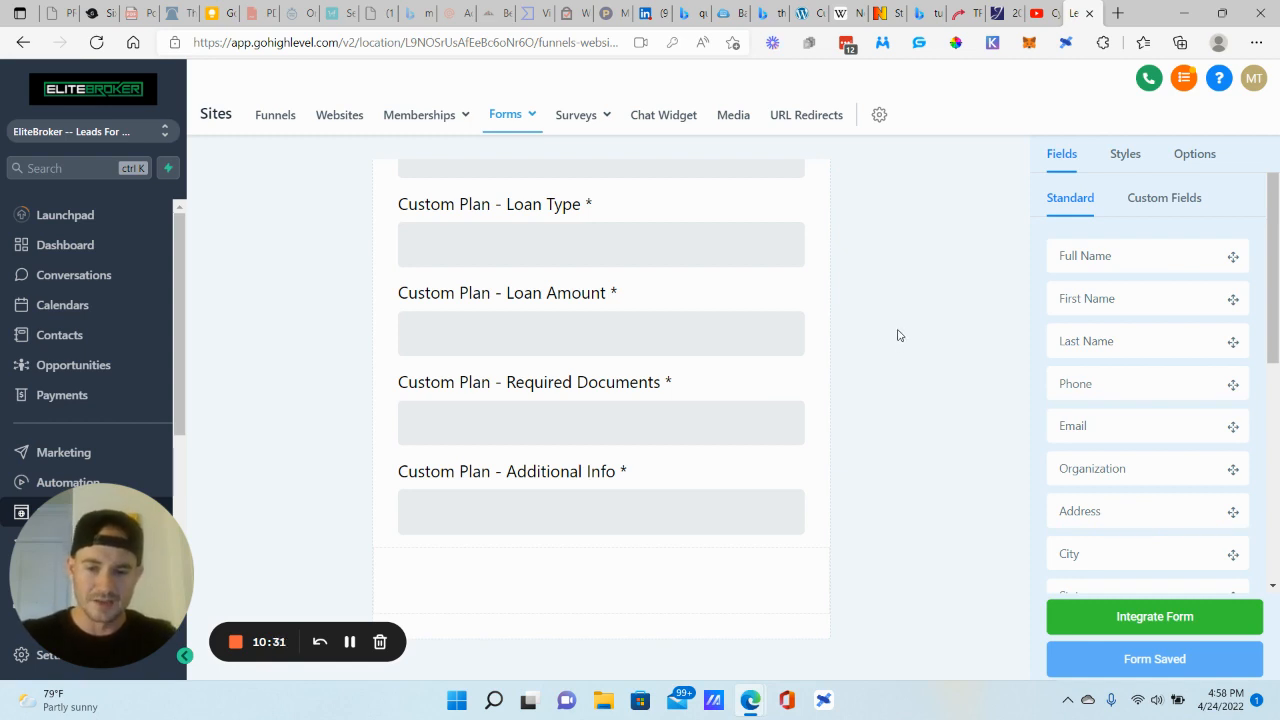
{"action": "scroll", "coordinate": [898, 336], "scroll_direction": "up", "scroll_amount": 1}
{"action": "scroll", "coordinate": [890, 348], "scroll_direction": "down", "scroll_amount": 1}
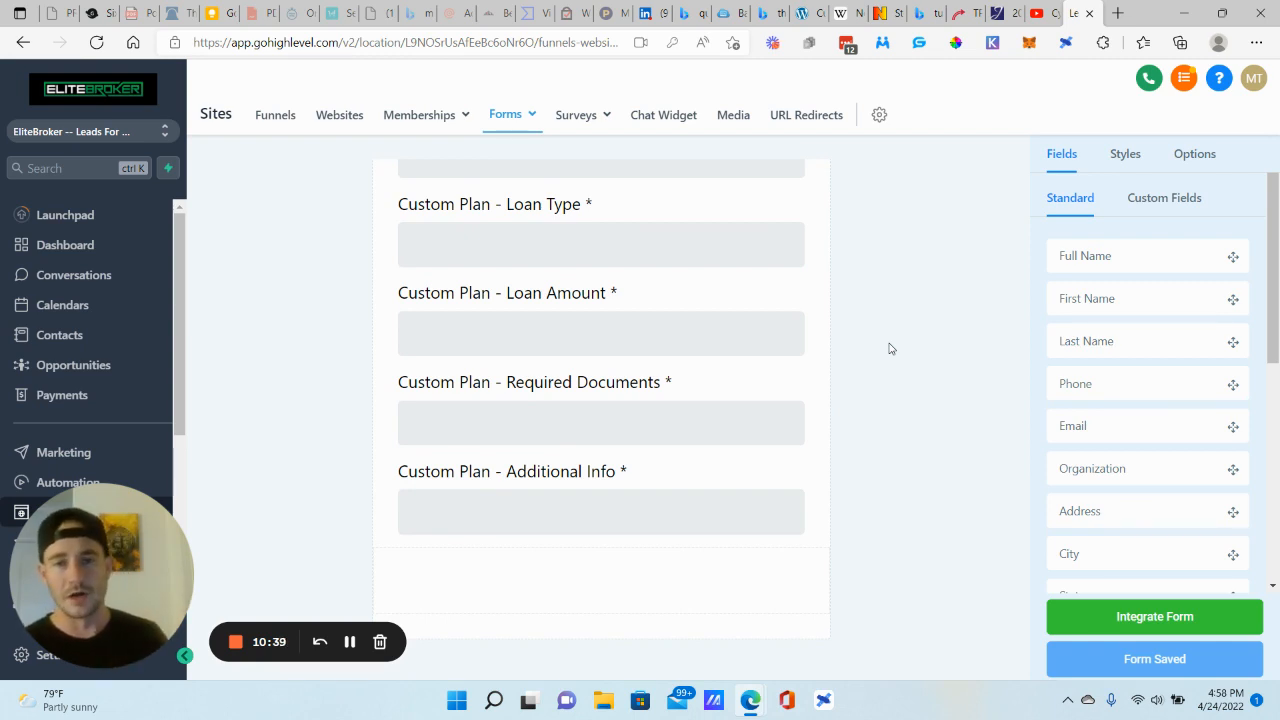
Review the fields in the Custom Plan Document form along with the standard and custom fields available to add.
{"action": "scroll", "coordinate": [890, 348], "scroll_direction": "up", "scroll_amount": 3}
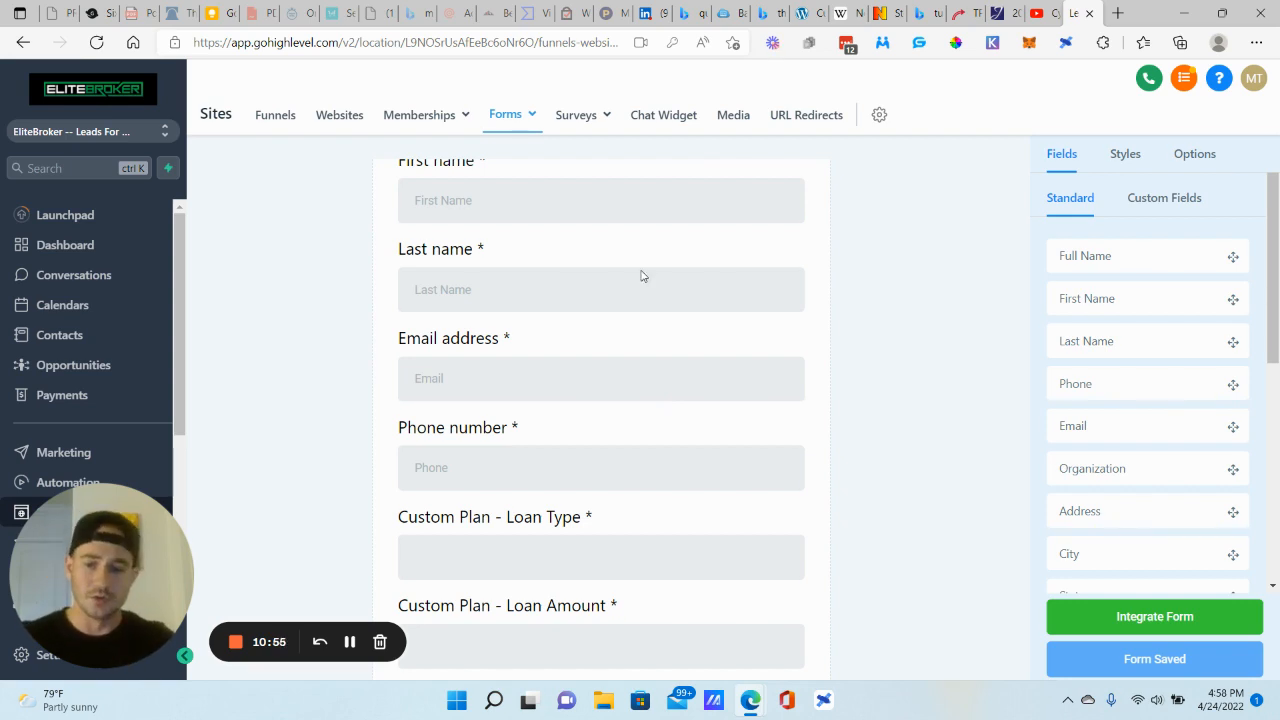
{"action": "scroll", "coordinate": [860, 252], "scroll_direction": "up", "scroll_amount": 1}
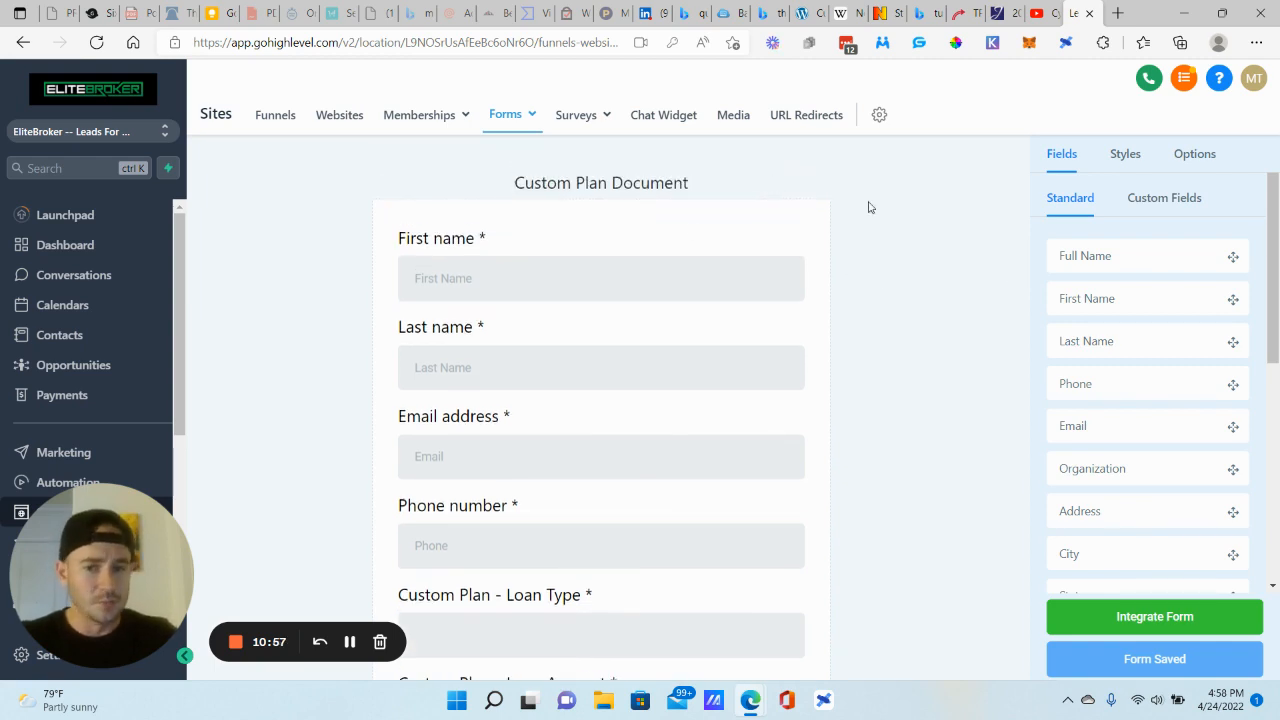
{"action": "scroll", "coordinate": [1093, 295], "scroll_direction": "down", "scroll_amount": 1}
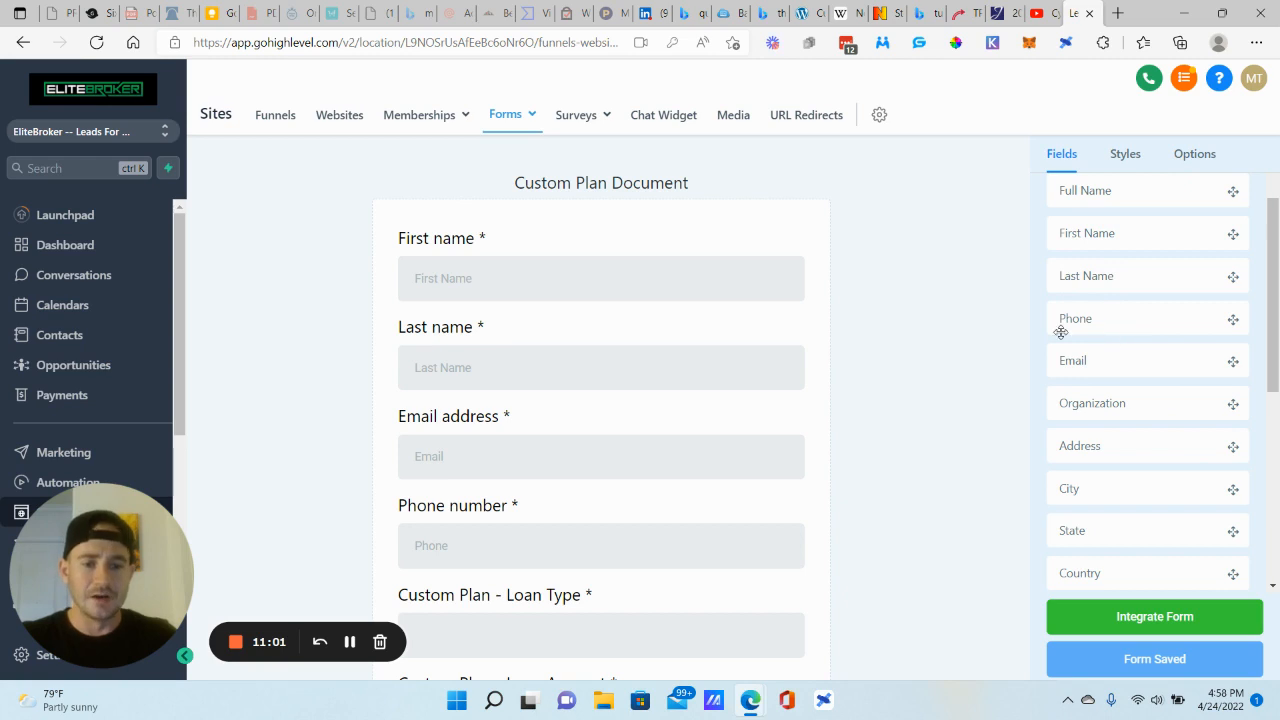
{"action": "scroll", "coordinate": [654, 349], "scroll_direction": "down", "scroll_amount": 4}
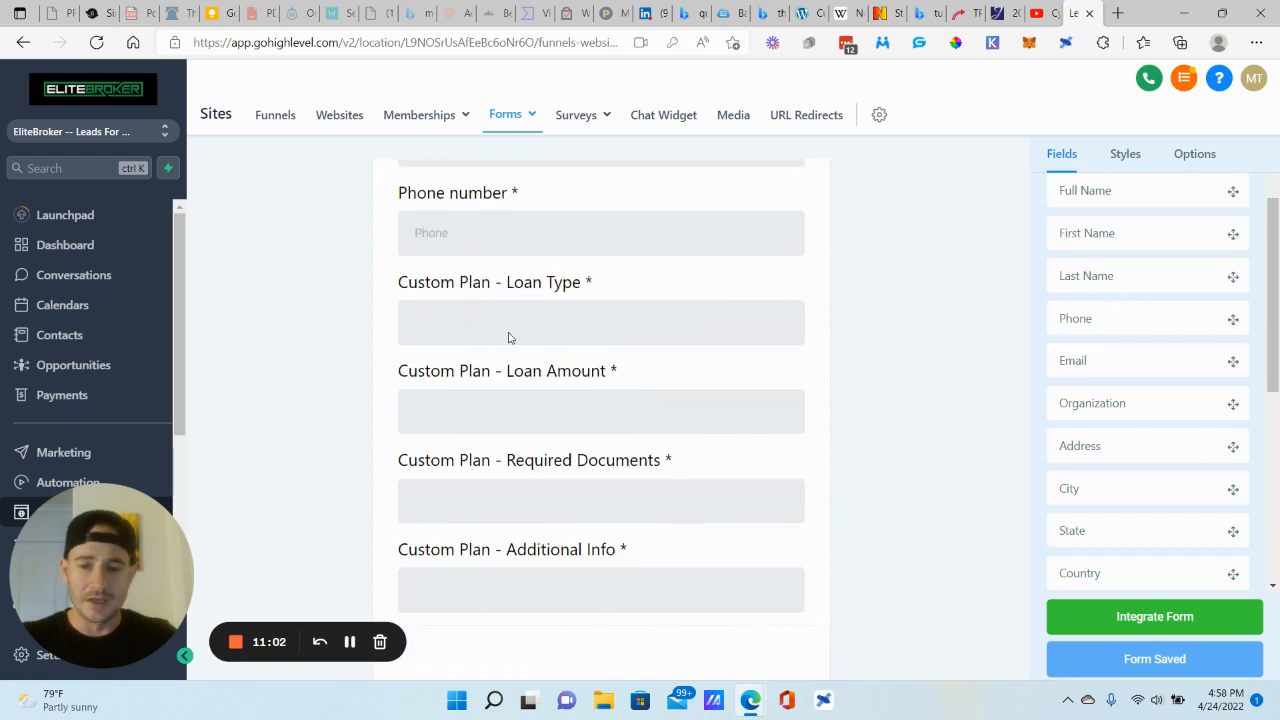
{"action": "scroll", "coordinate": [1140, 180], "scroll_direction": "up", "scroll_amount": 1}
{"action": "left_click", "coordinate": [1160, 198]}
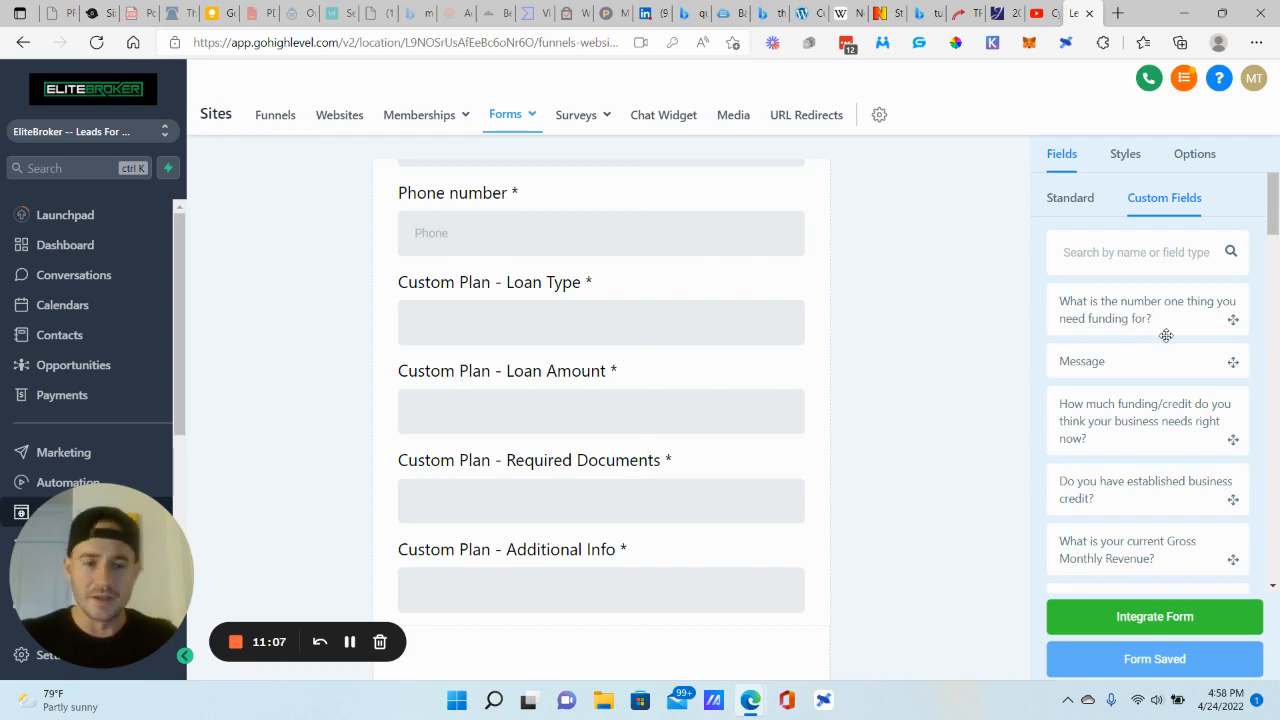
{"action": "scroll", "coordinate": [1153, 318], "scroll_direction": "down", "scroll_amount": 4}
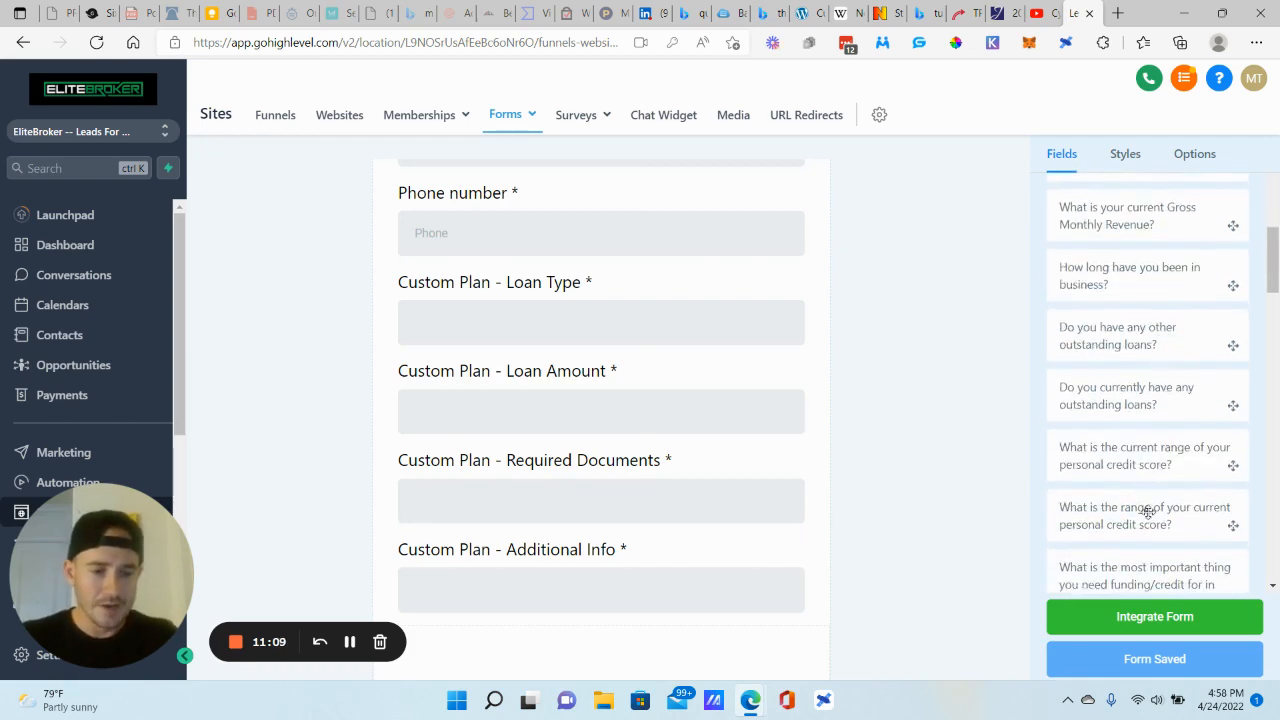
{"action": "scroll", "coordinate": [1150, 510], "scroll_direction": "down", "scroll_amount": 15}
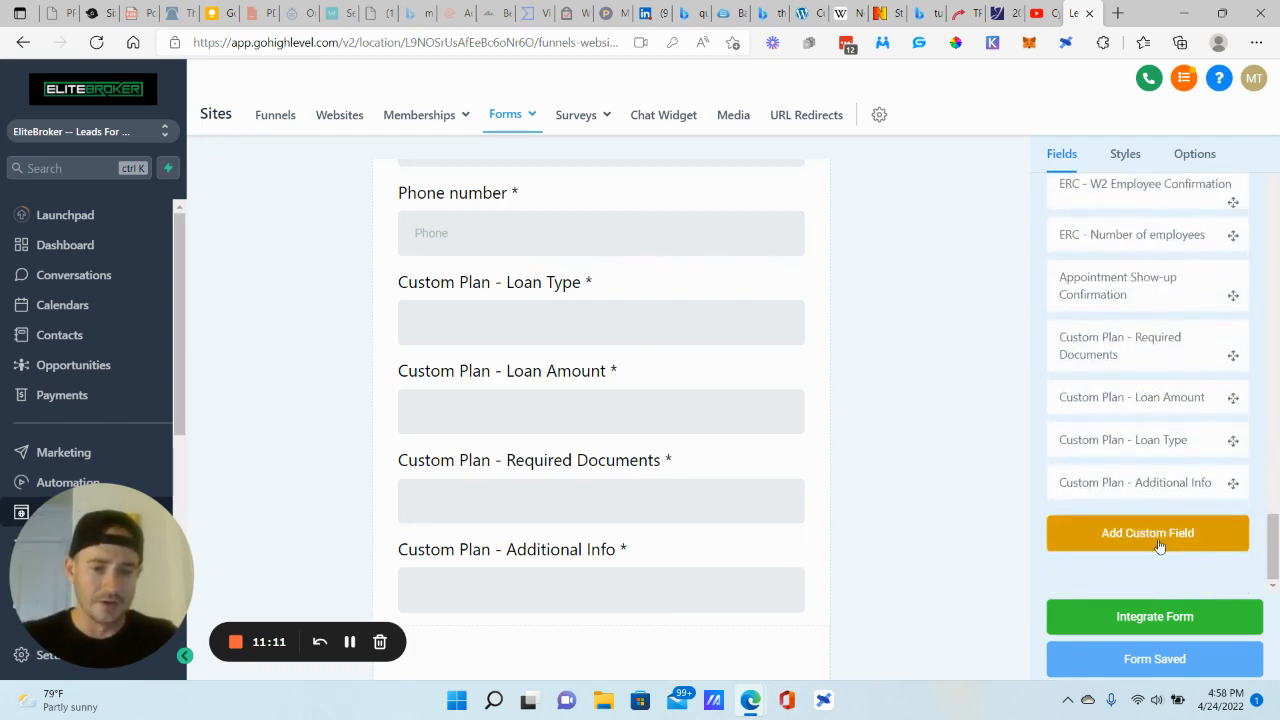
Preview the setup options for a new Text custom field from the form builder and cancel without saving.
{"action": "left_click", "coordinate": [1158, 537]}
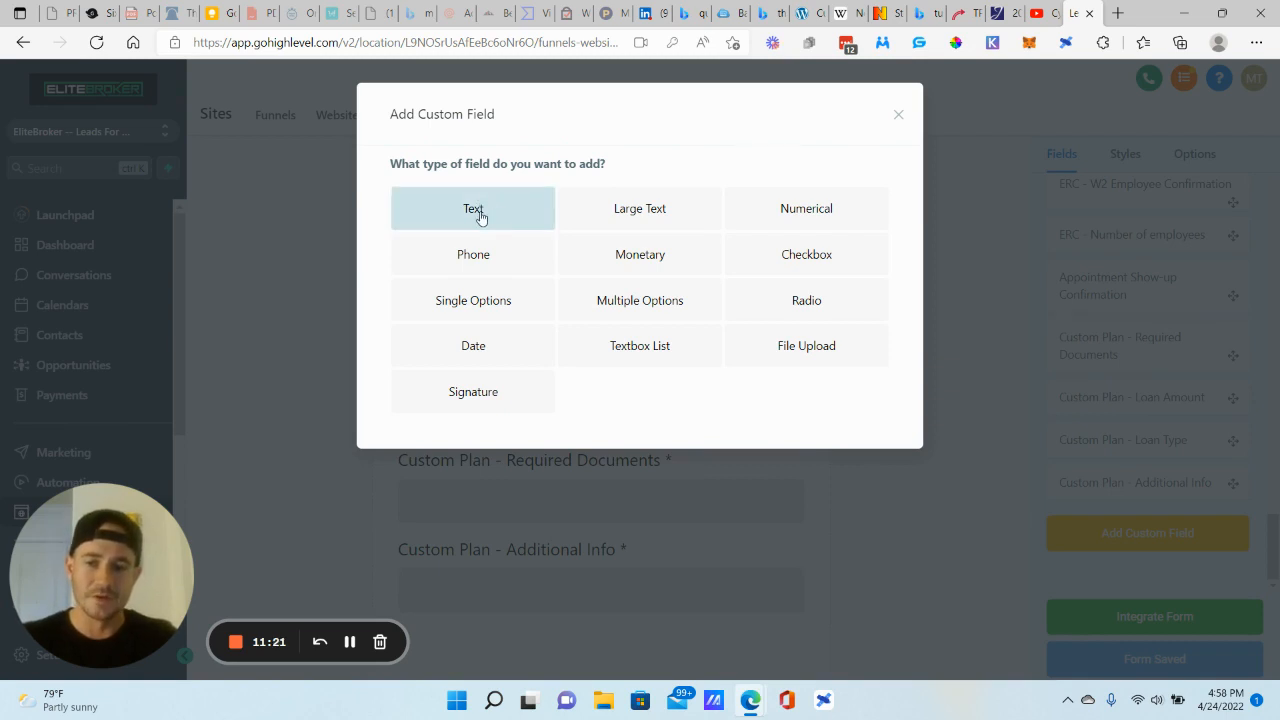
{"action": "left_click", "coordinate": [475, 211]}
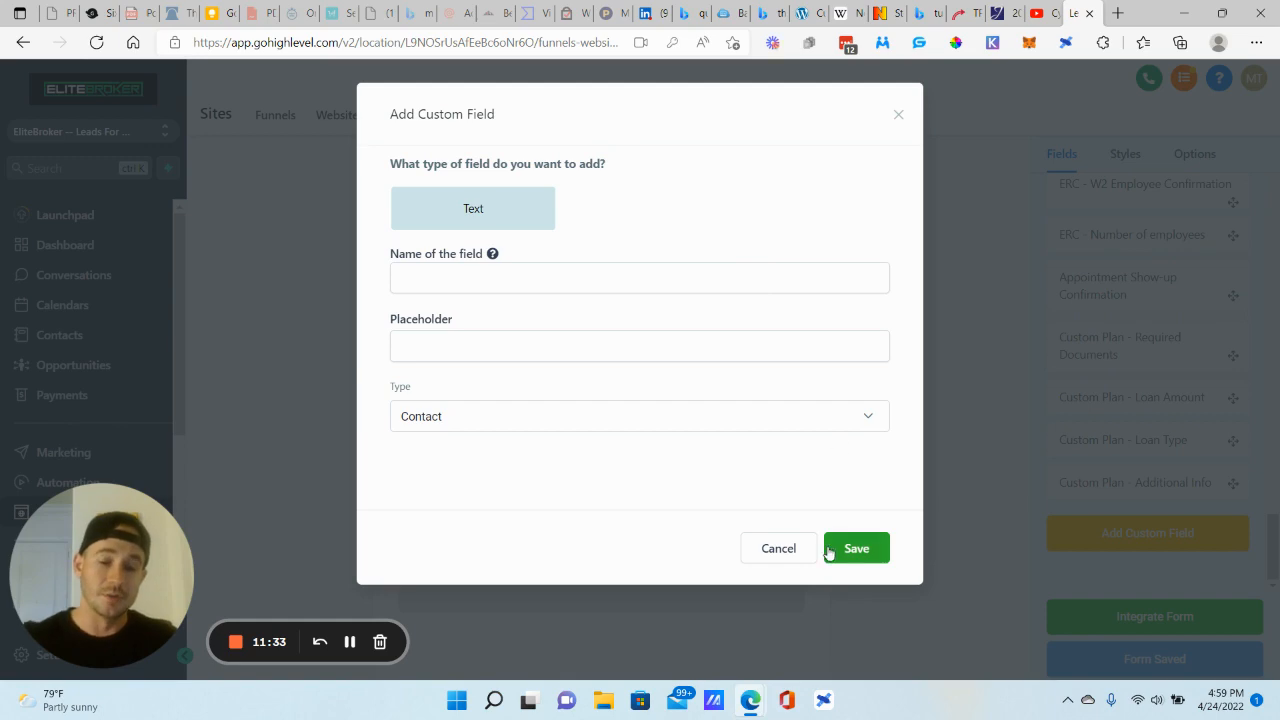
{"action": "left_click", "coordinate": [779, 549]}
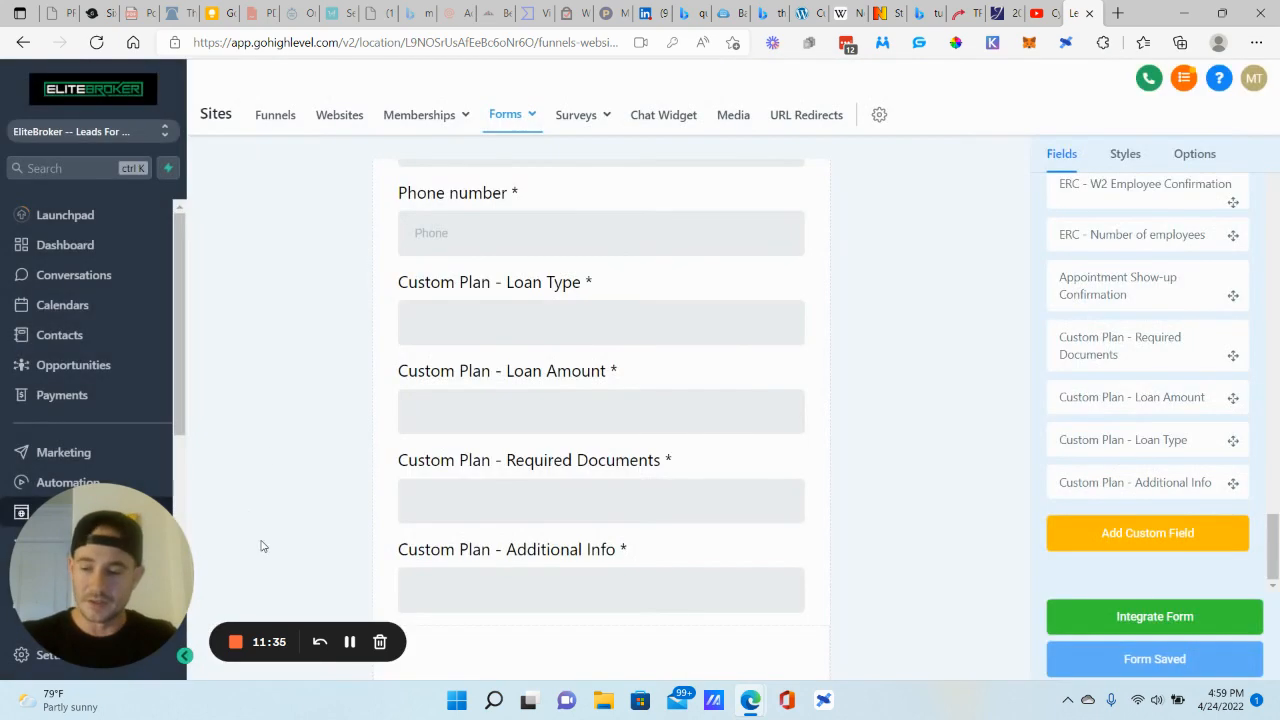
In the account's Custom Fields settings, preview the setup options for a new Text field and cancel it.
{"action": "left_click_drag", "start_coordinate": [123, 550], "coordinate": [416, 550]}
{"action": "left_click", "coordinate": [52, 653]}
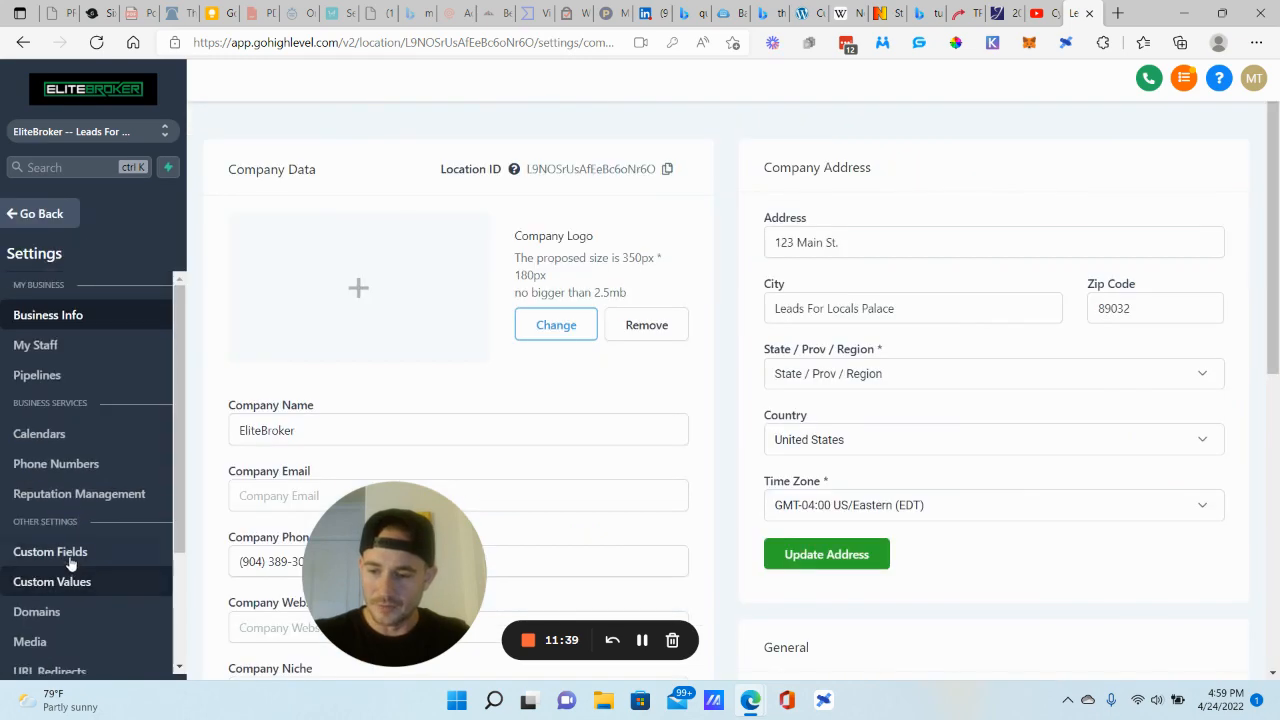
{"action": "left_click", "coordinate": [50, 552]}
{"action": "left_click", "coordinate": [1155, 155]}
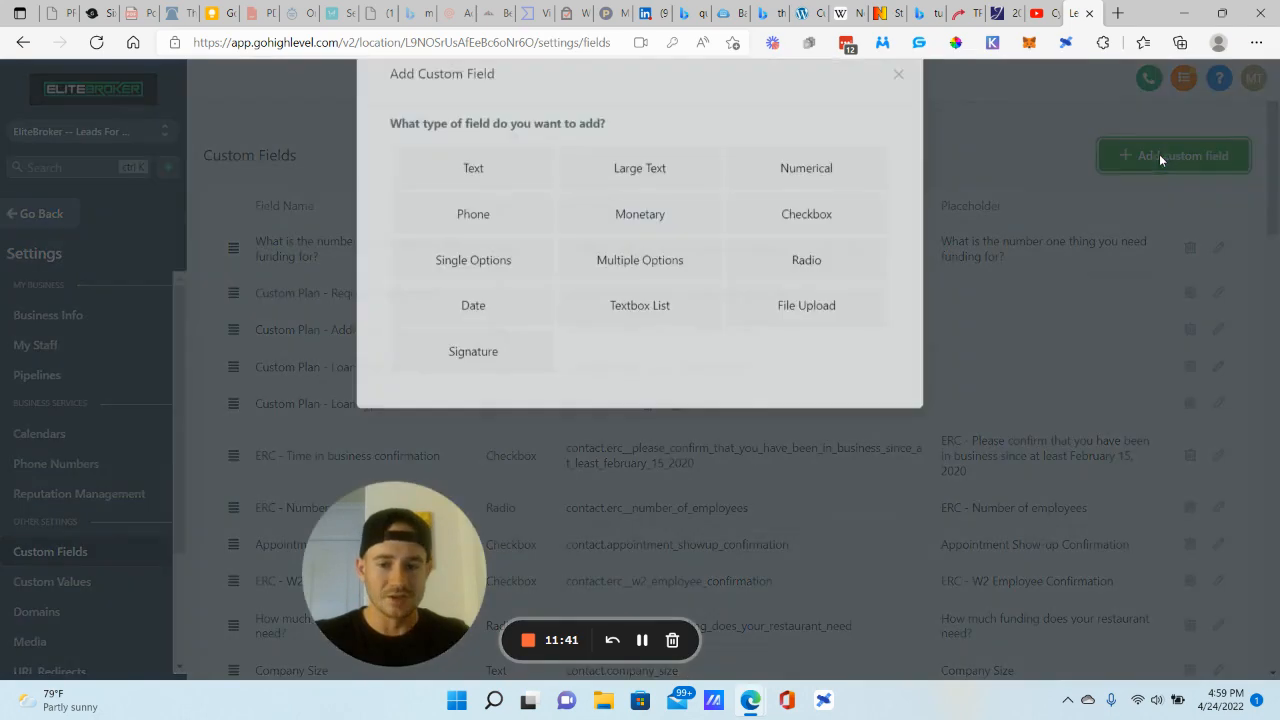
{"action": "left_click", "coordinate": [489, 214]}
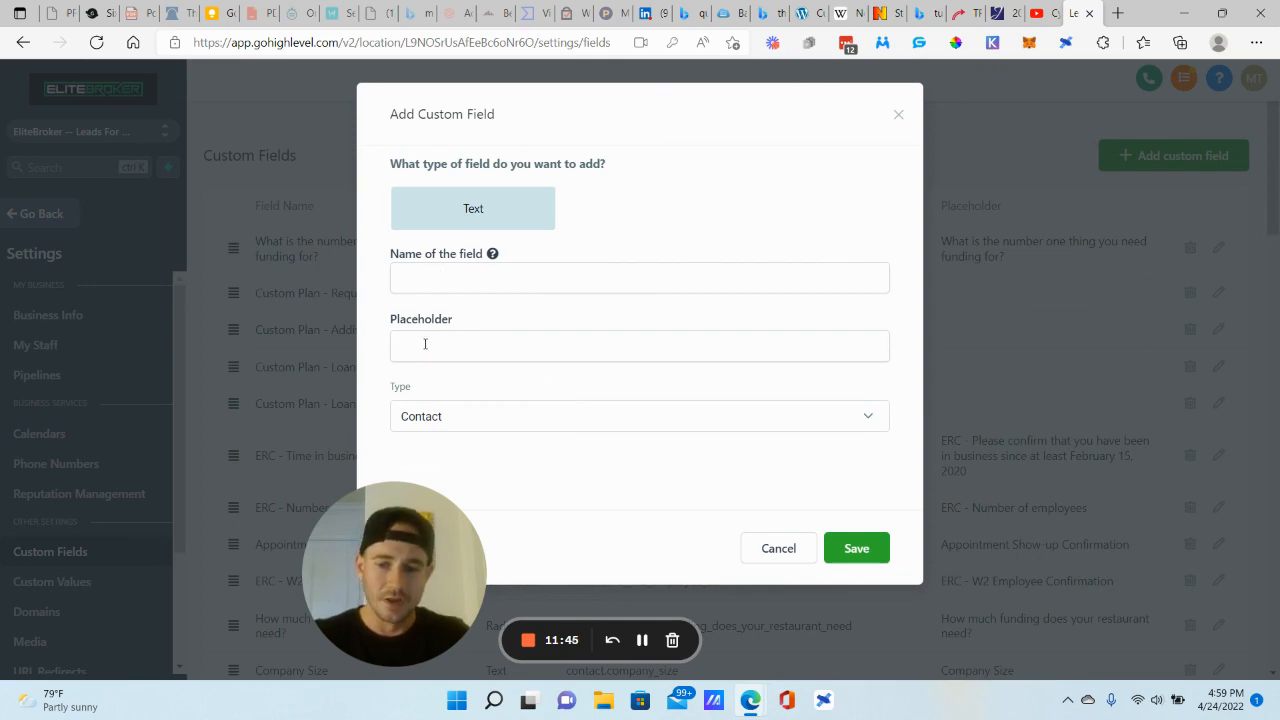
{"action": "left_click", "coordinate": [785, 548]}
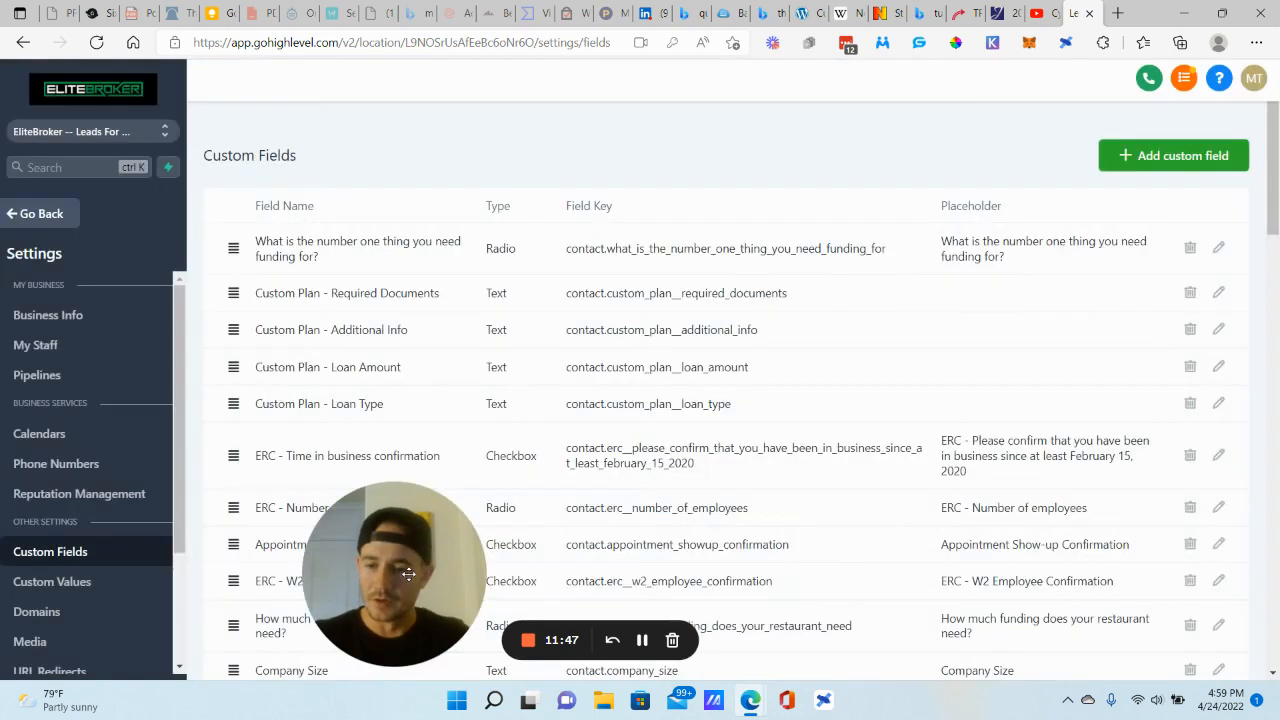
Return to the Custom Plan Document form and review its options, including the submit action and Facebook Pixel settings.
{"action": "left_click", "coordinate": [40, 212]}
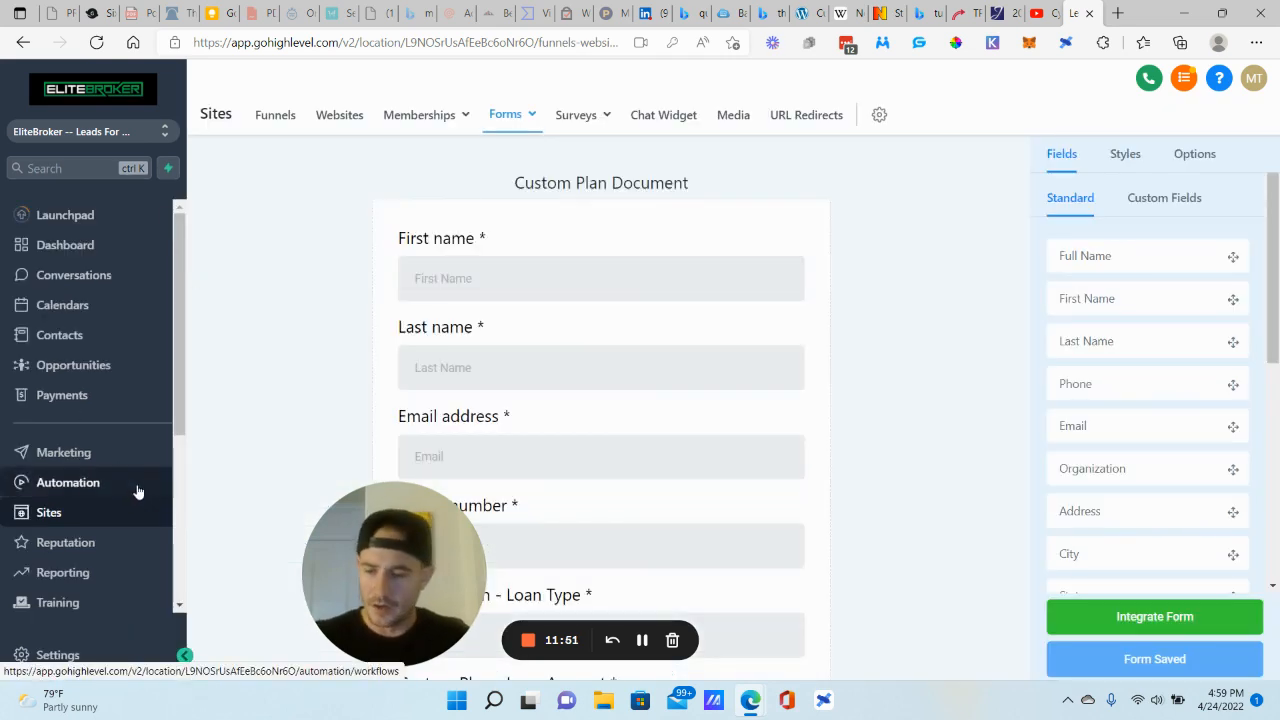
{"action": "mouse_move", "coordinate": [543, 138]}
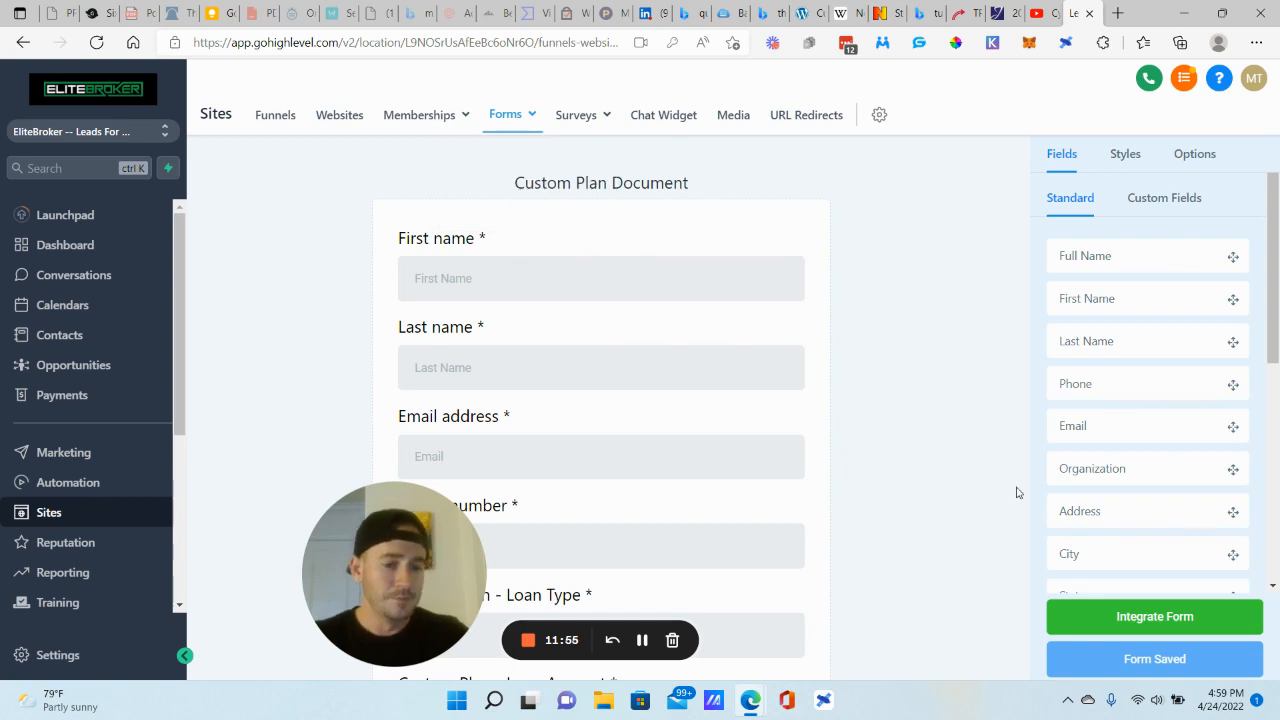
{"action": "left_click", "coordinate": [1196, 157]}
{"action": "scroll", "coordinate": [1103, 289], "scroll_direction": "down", "scroll_amount": 1}
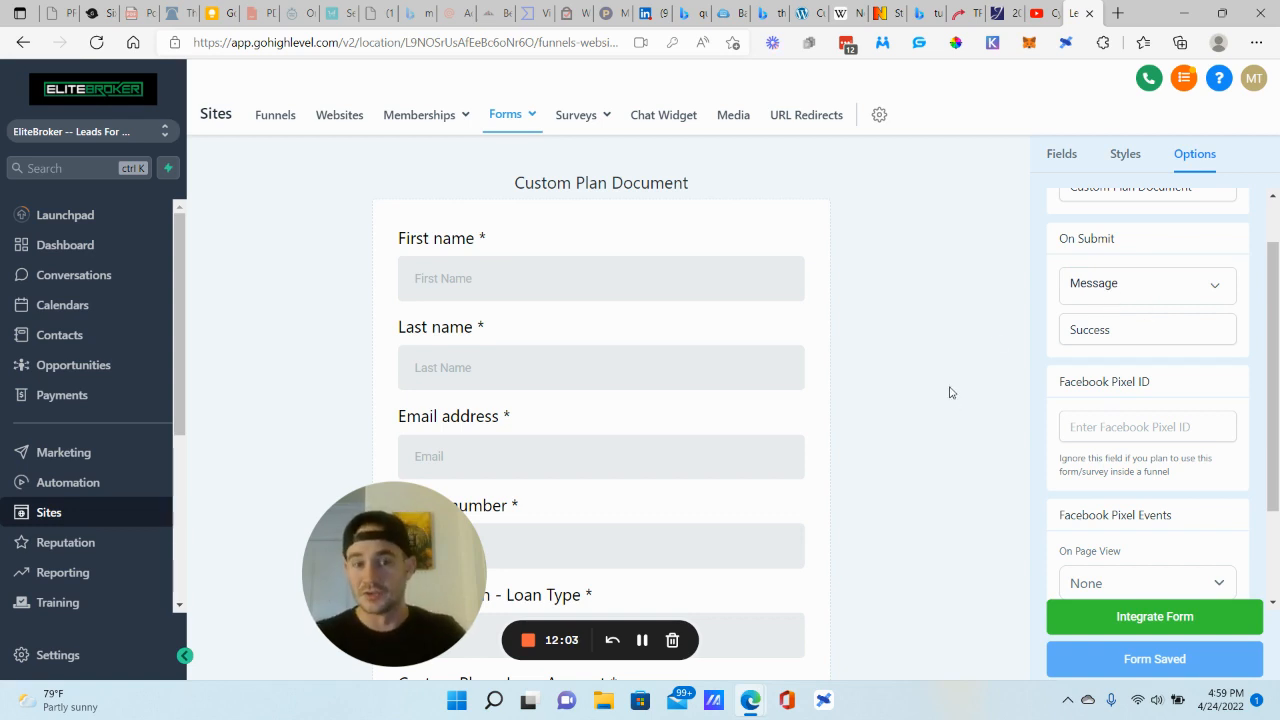
{"action": "scroll", "coordinate": [950, 392], "scroll_direction": "down", "scroll_amount": 2}
{"action": "scroll", "coordinate": [1150, 420], "scroll_direction": "down", "scroll_amount": 2}
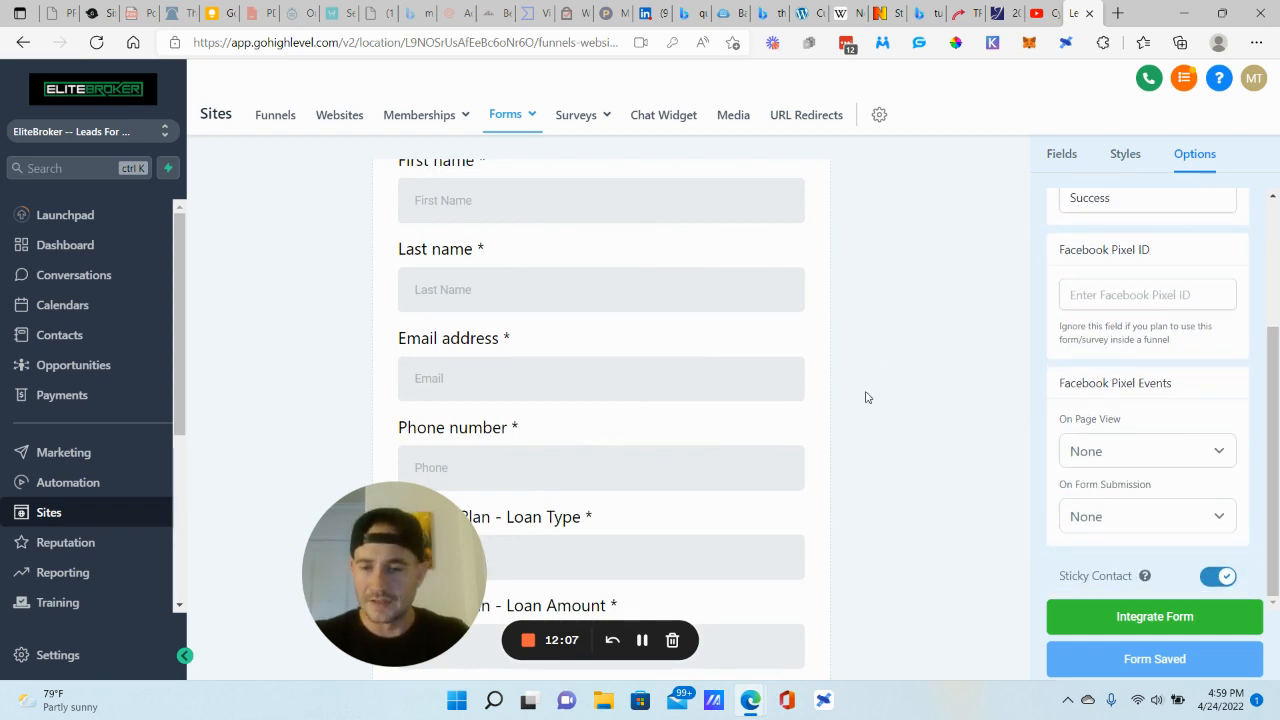
{"action": "scroll", "coordinate": [1078, 220], "scroll_direction": "up", "scroll_amount": 3}
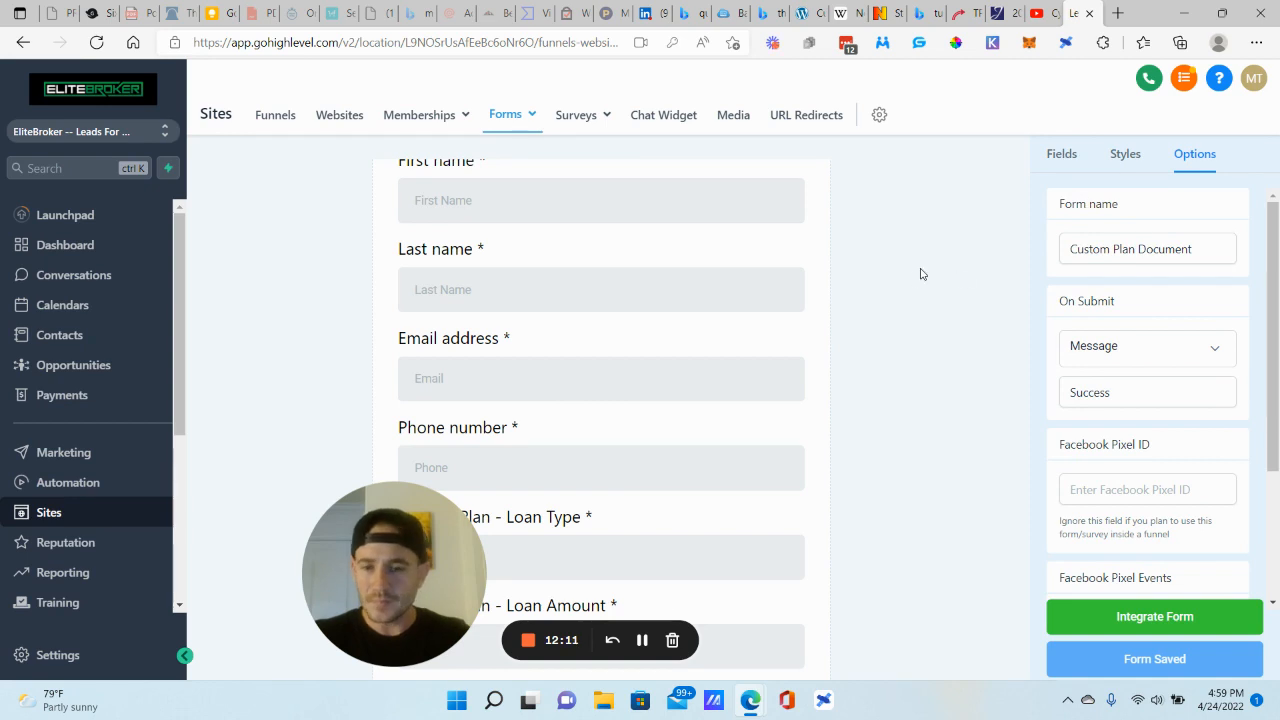
{"action": "left_click_drag", "start_coordinate": [450, 566], "coordinate": [346, 571]}
{"action": "scroll", "coordinate": [1050, 386], "scroll_direction": "down", "scroll_amount": 3}
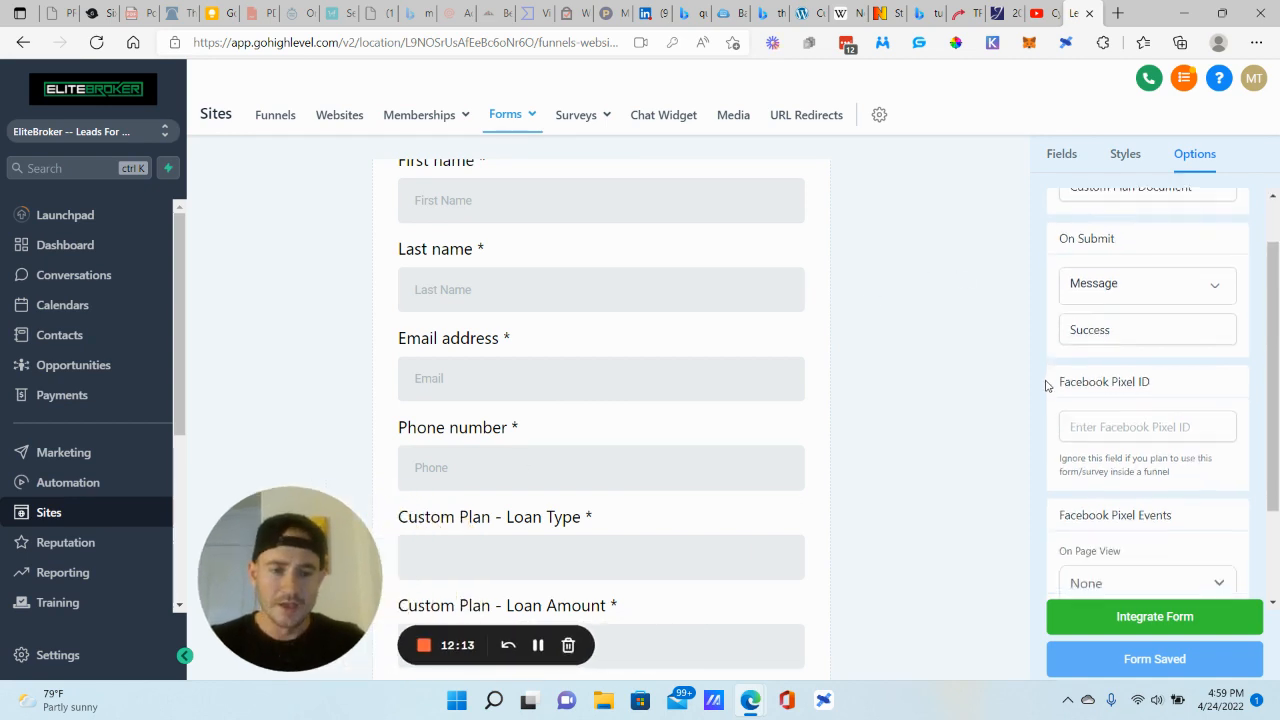
Try to add the Custom Plan - Additional Info custom field to the form at the Phone number field.
{"action": "left_click", "coordinate": [1061, 151]}
{"action": "scroll", "coordinate": [1154, 477], "scroll_direction": "down", "scroll_amount": 5}
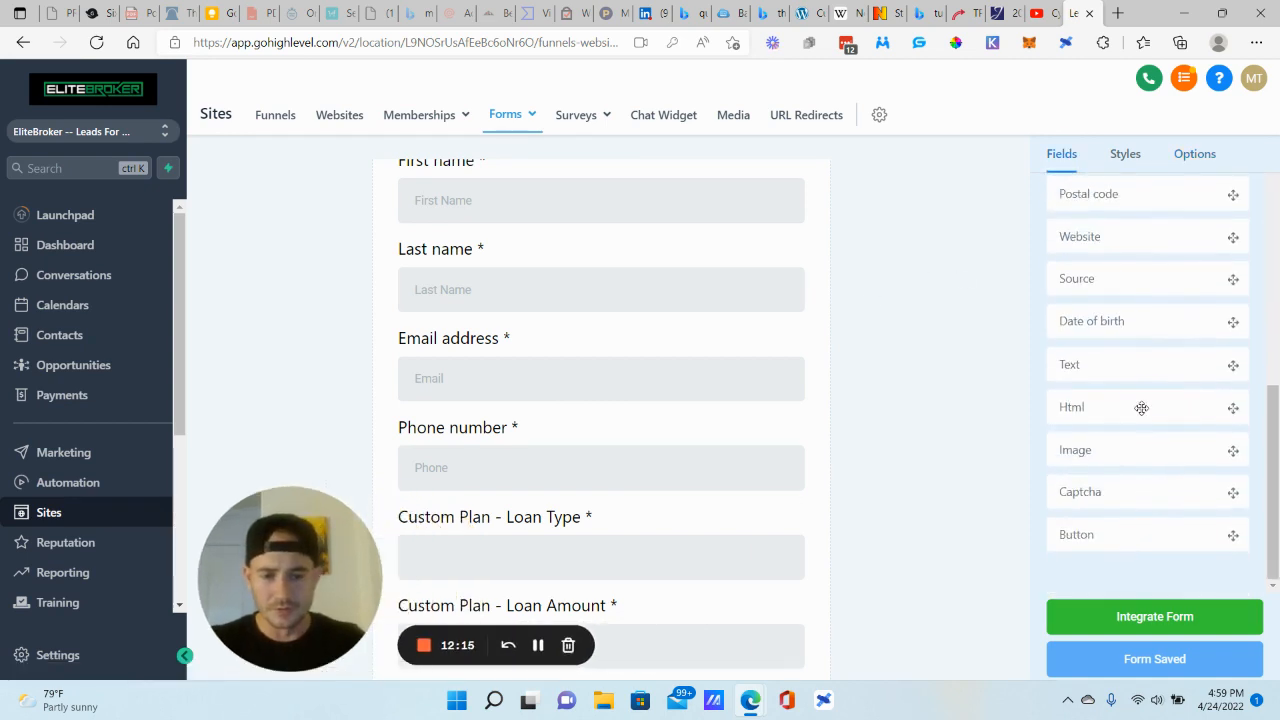
{"action": "scroll", "coordinate": [1140, 400], "scroll_direction": "up", "scroll_amount": 3}
{"action": "scroll", "coordinate": [1136, 345], "scroll_direction": "up", "scroll_amount": 3}
{"action": "left_click", "coordinate": [1150, 199]}
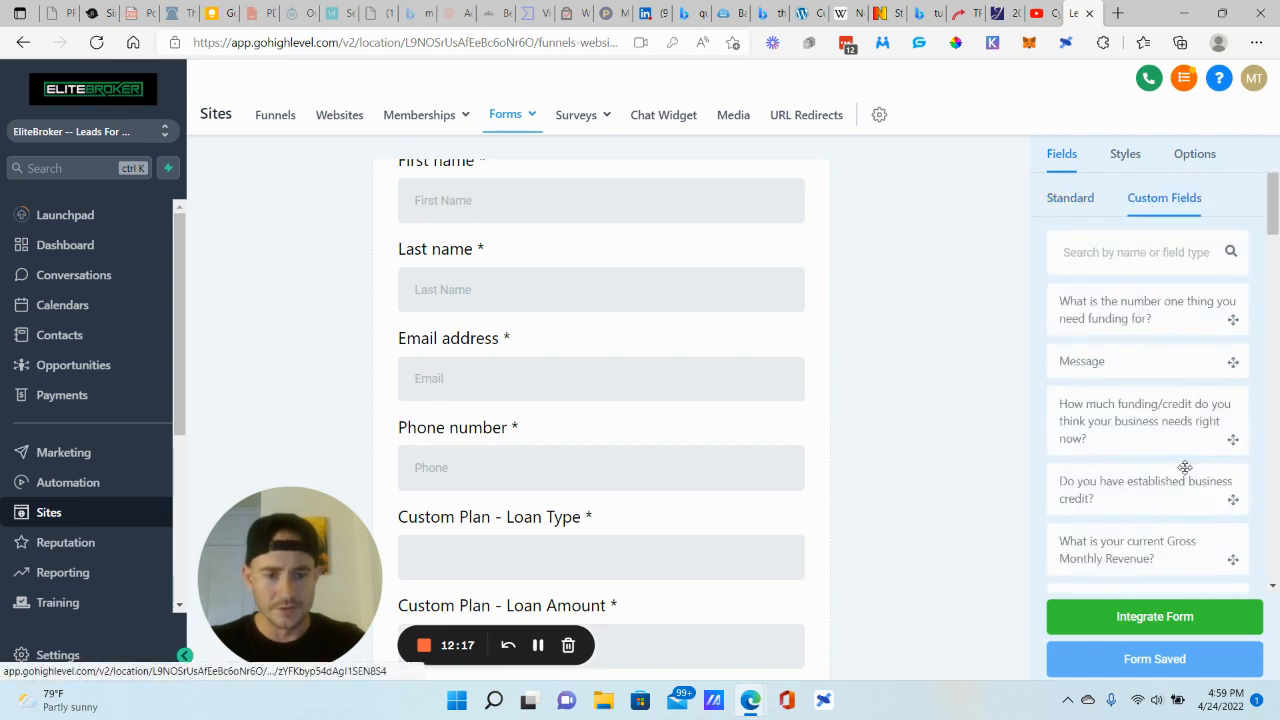
{"action": "scroll", "coordinate": [1184, 480], "scroll_direction": "down", "scroll_amount": 5}
{"action": "scroll", "coordinate": [1185, 505], "scroll_direction": "down", "scroll_amount": 10}
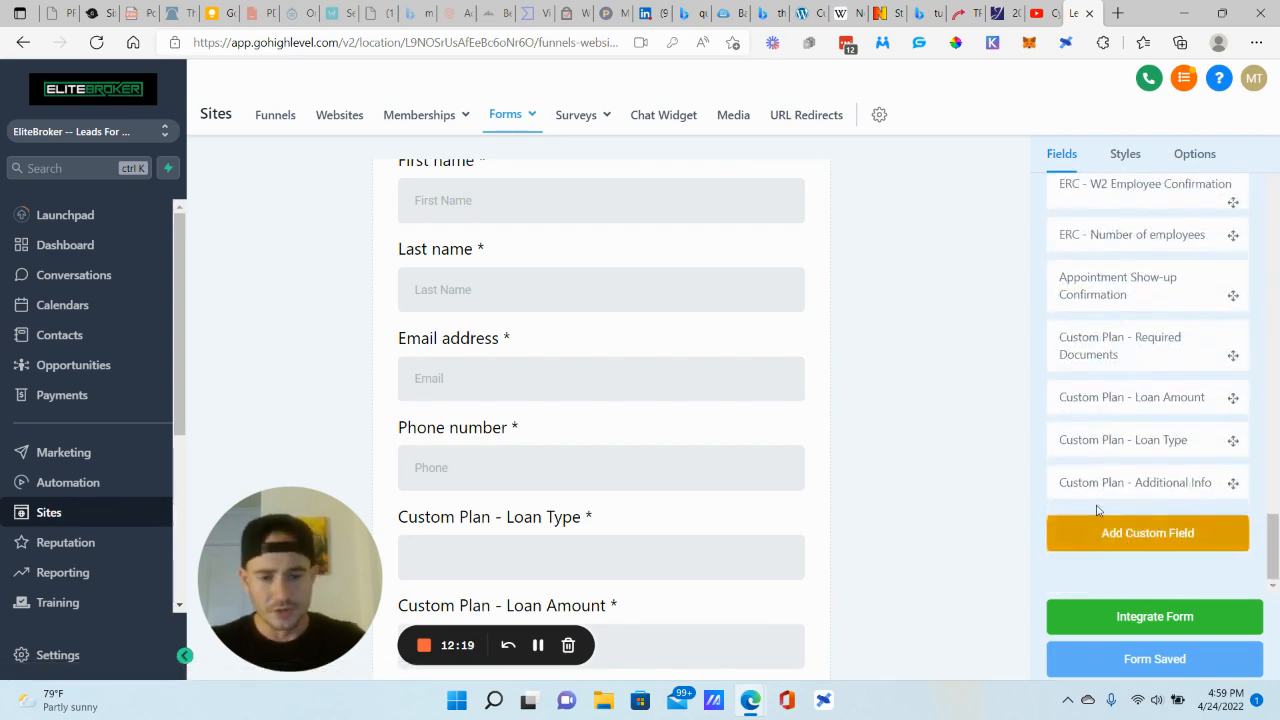
{"action": "left_click_drag", "start_coordinate": [1105, 478], "coordinate": [537, 423]}
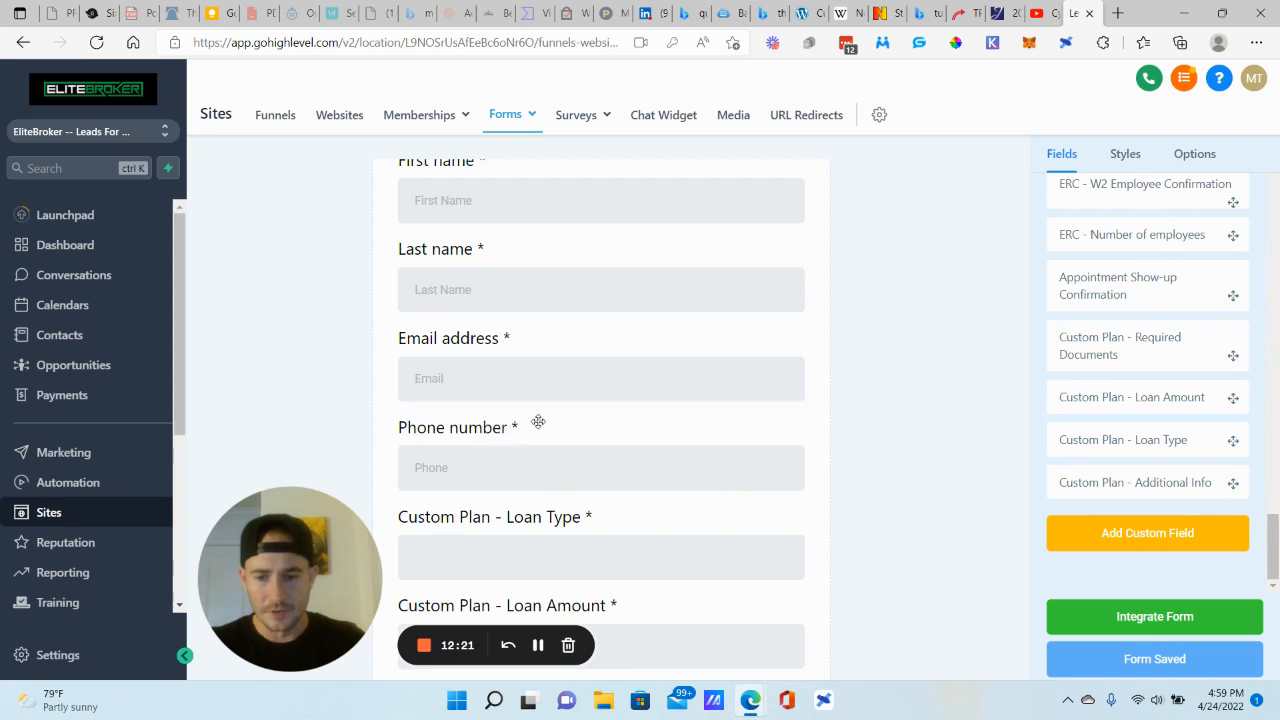
{"action": "scroll", "coordinate": [688, 511], "scroll_direction": "down", "scroll_amount": 3}
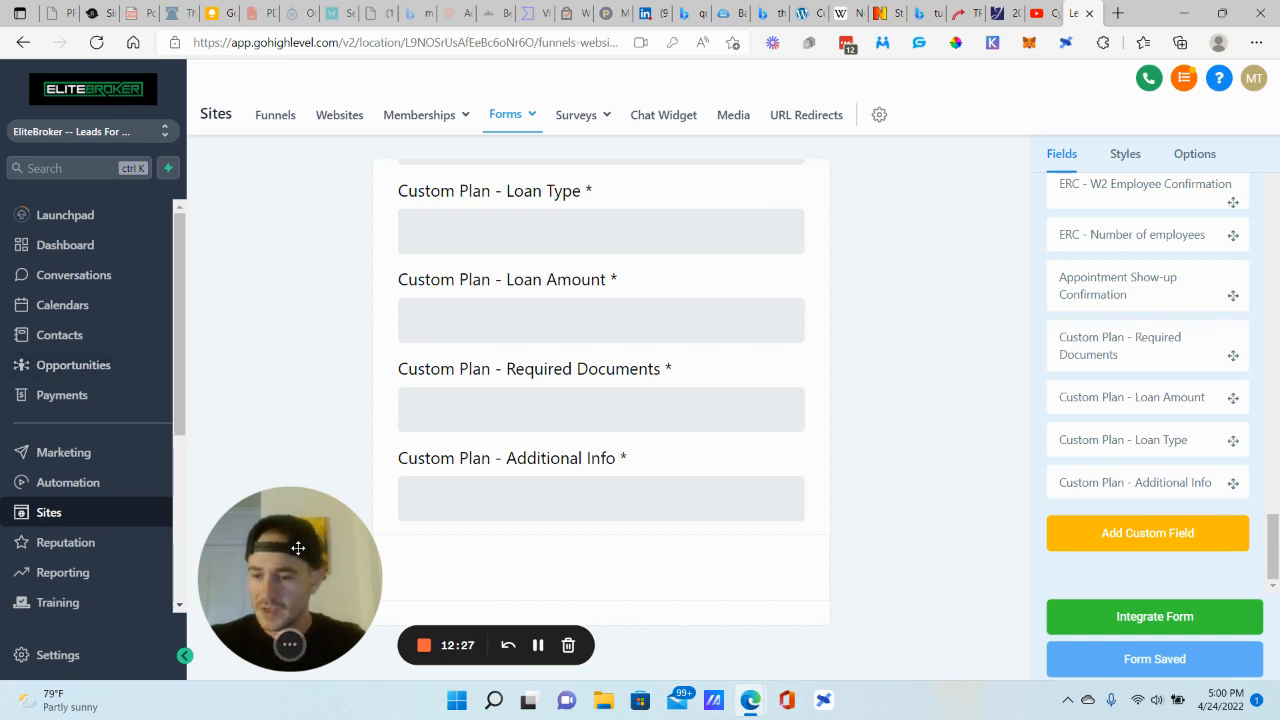
Open the Funding Plan Document step of the Funding Hero Funnel in the page builder.
{"action": "left_click", "coordinate": [279, 118]}
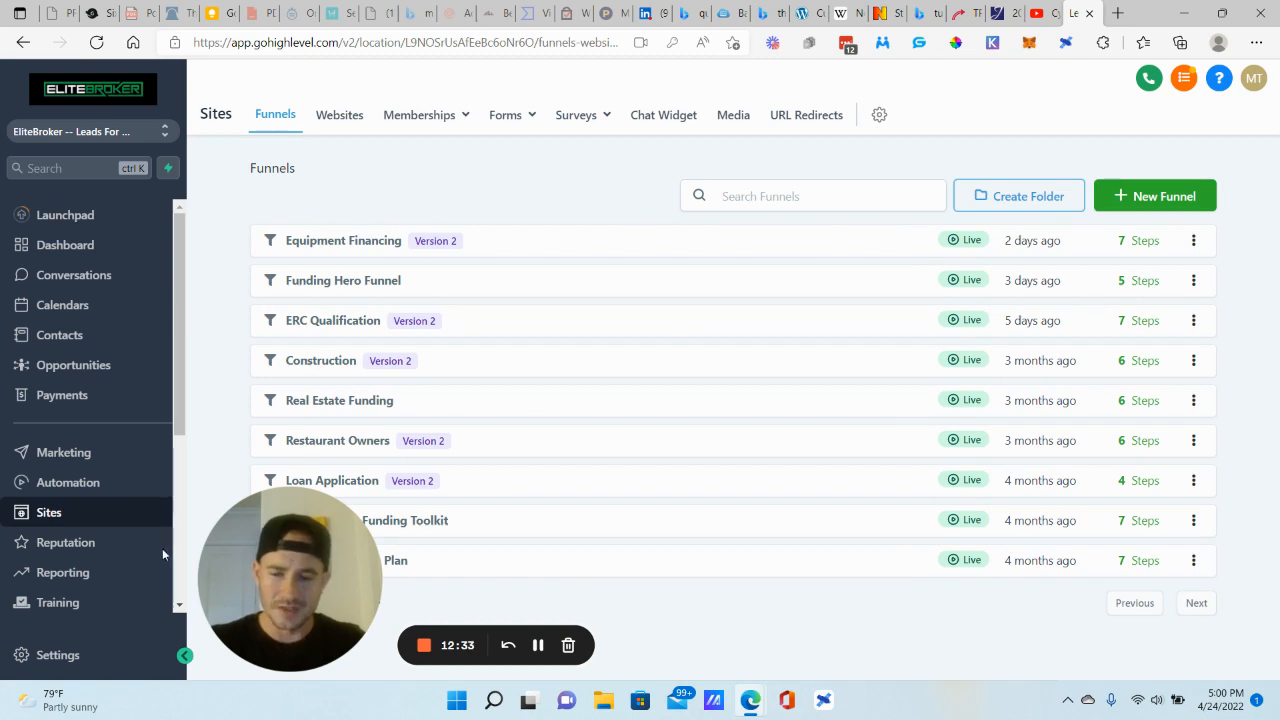
{"action": "mouse_move", "coordinate": [503, 117]}
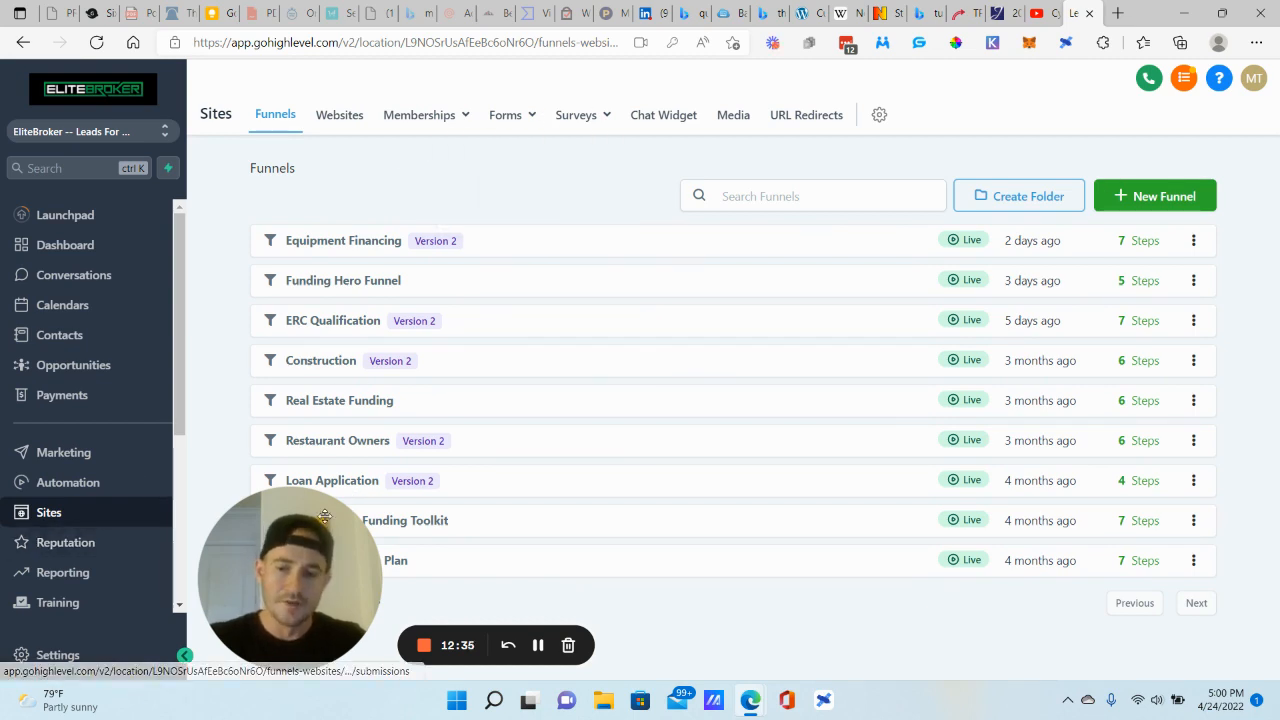
{"action": "left_click_drag", "start_coordinate": [352, 543], "coordinate": [240, 543]}
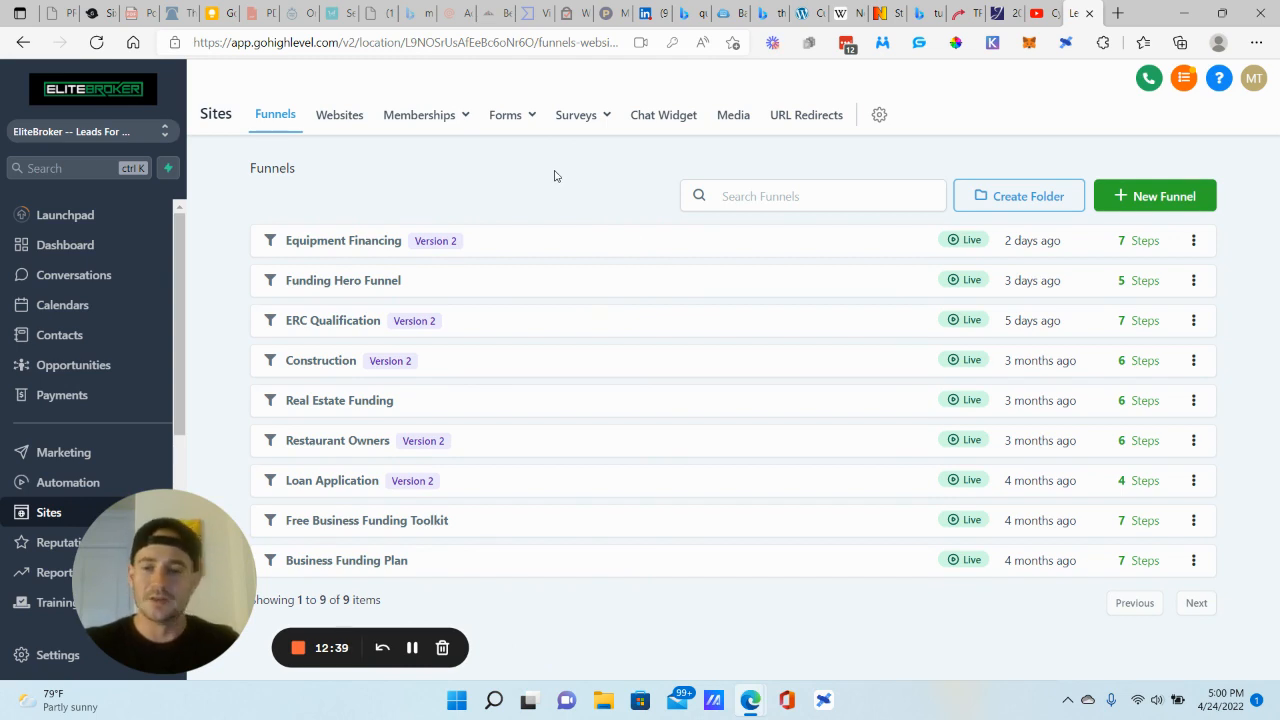
{"action": "left_click", "coordinate": [360, 283]}
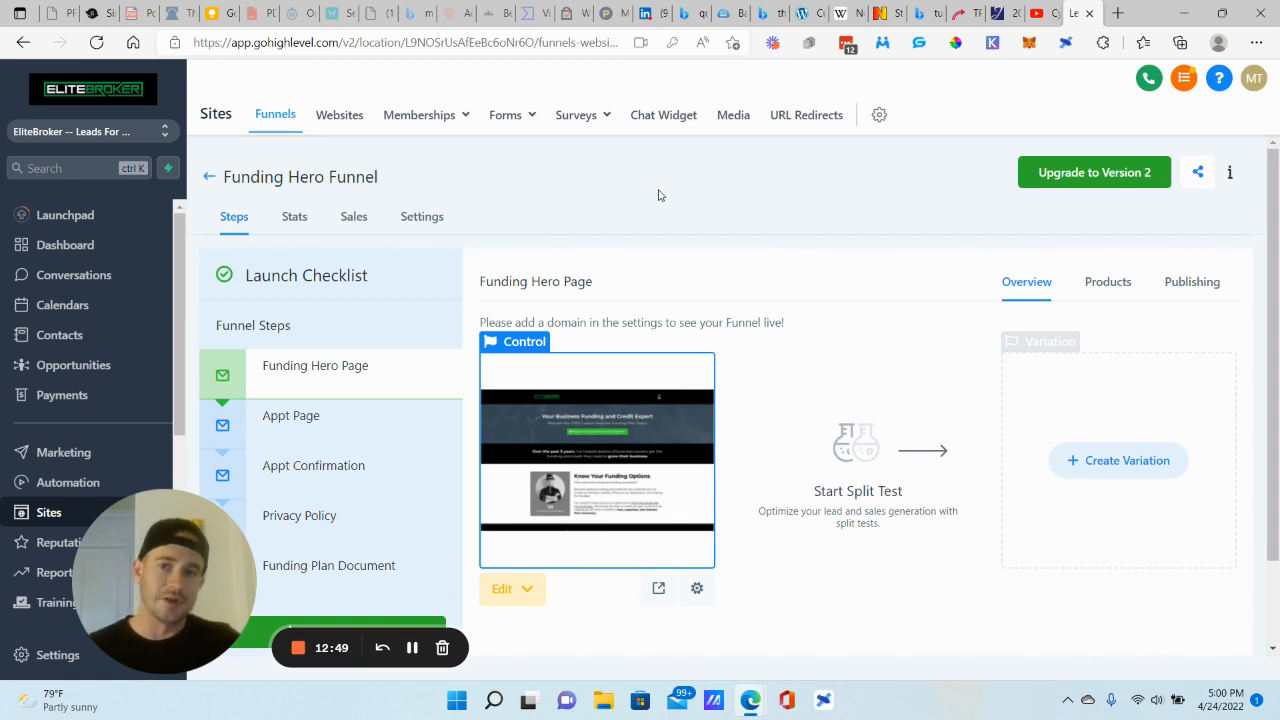
{"action": "scroll", "coordinate": [388, 480], "scroll_direction": "down", "scroll_amount": 1}
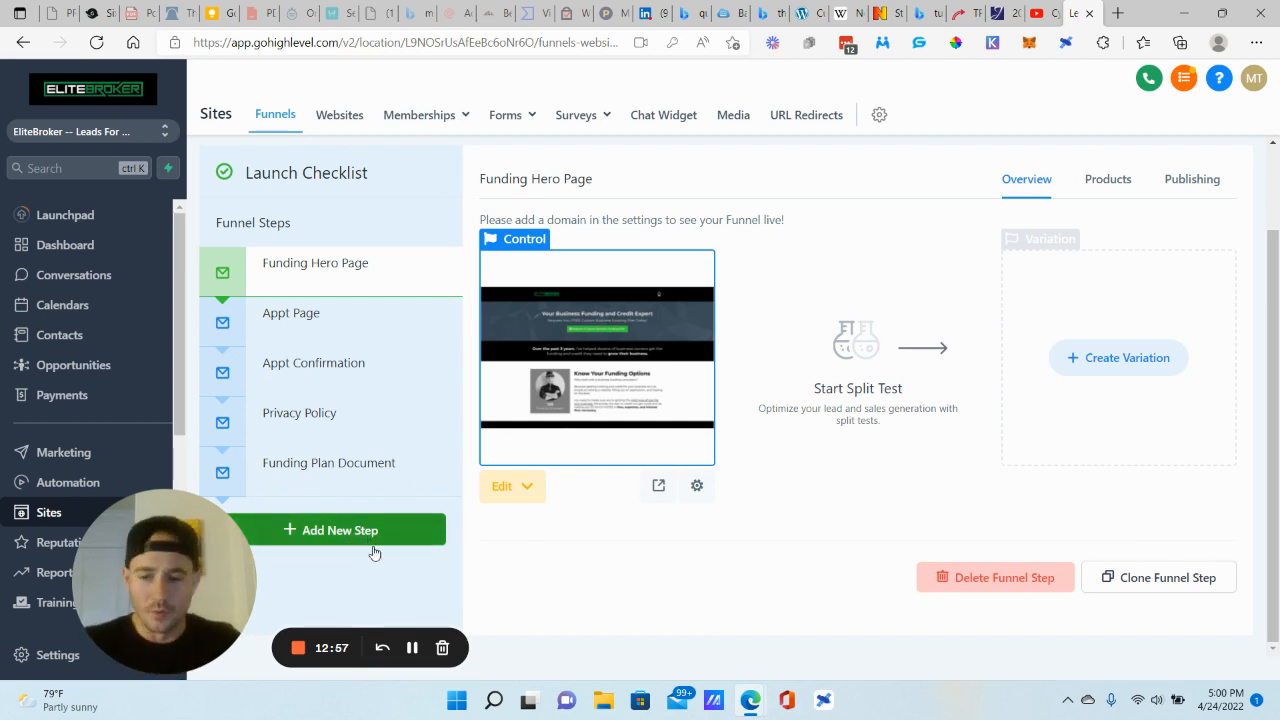
{"action": "left_click", "coordinate": [348, 465]}
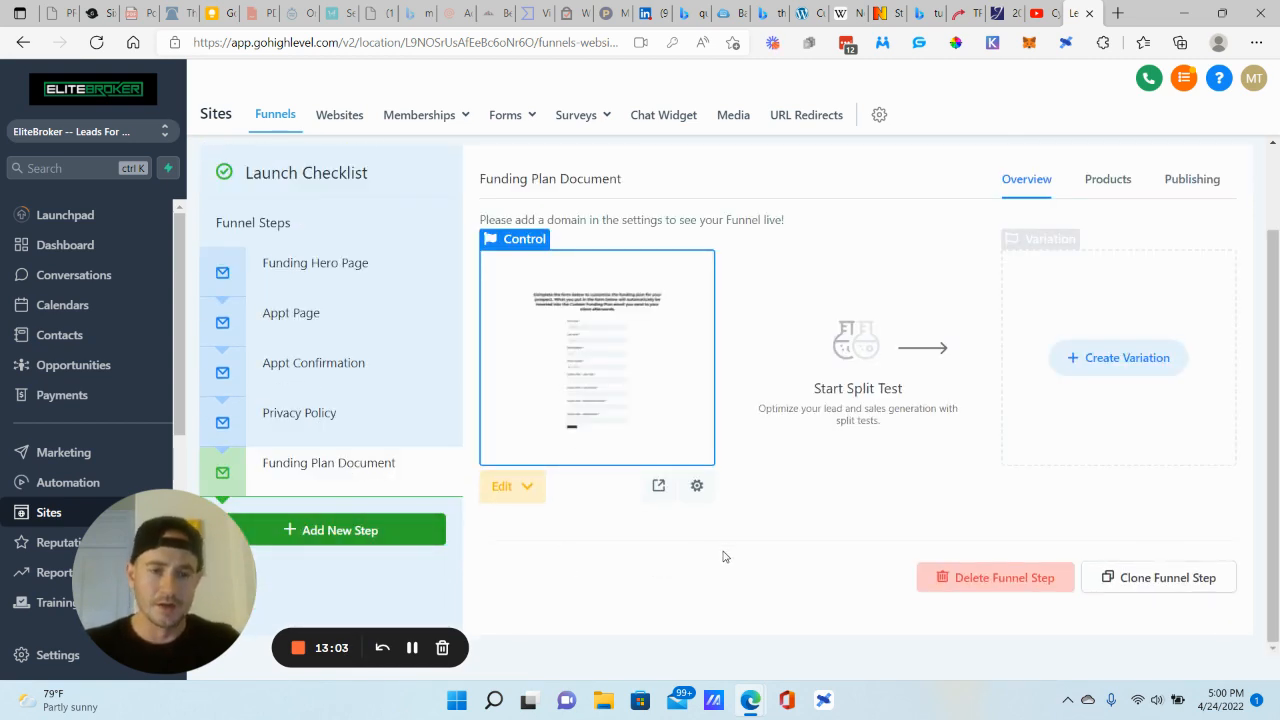
{"action": "left_click", "coordinate": [525, 487]}
{"action": "left_click", "coordinate": [600, 565]}
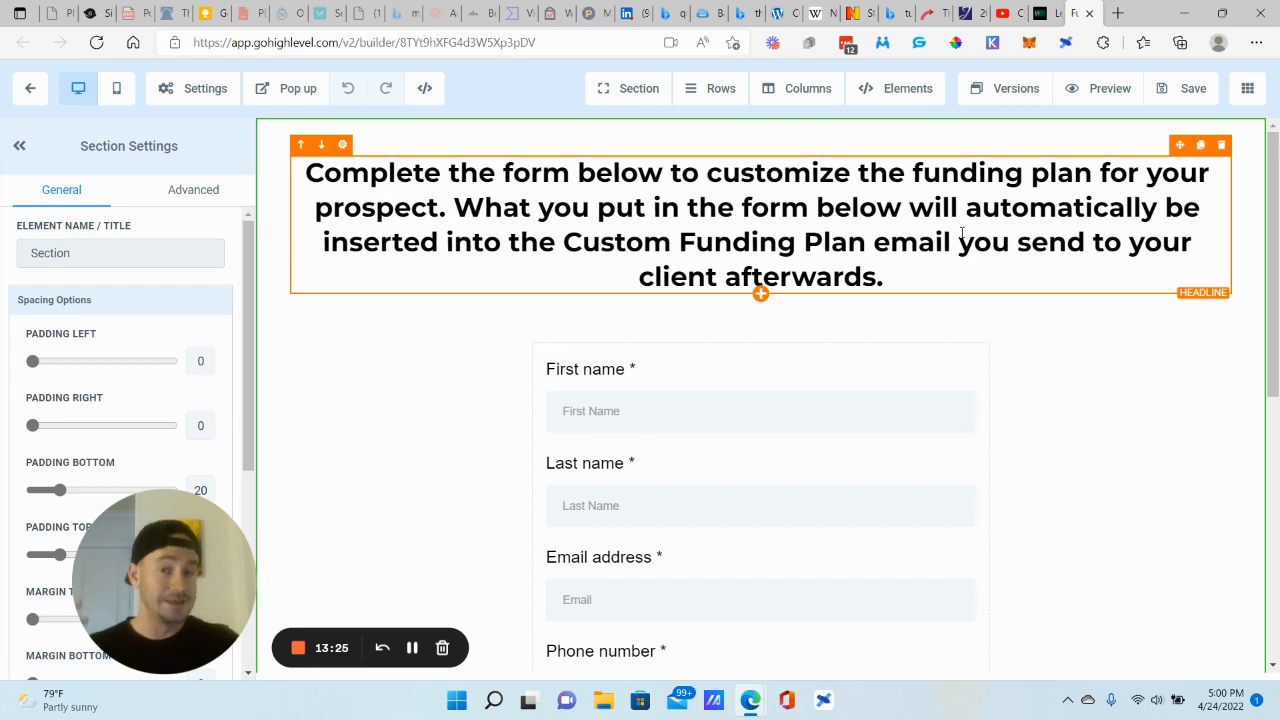
Demonstrate adding a Form element below the headline with the custom plan form selected, and delete that duplicate form.
{"action": "scroll", "coordinate": [735, 275], "scroll_direction": "down", "scroll_amount": 1}
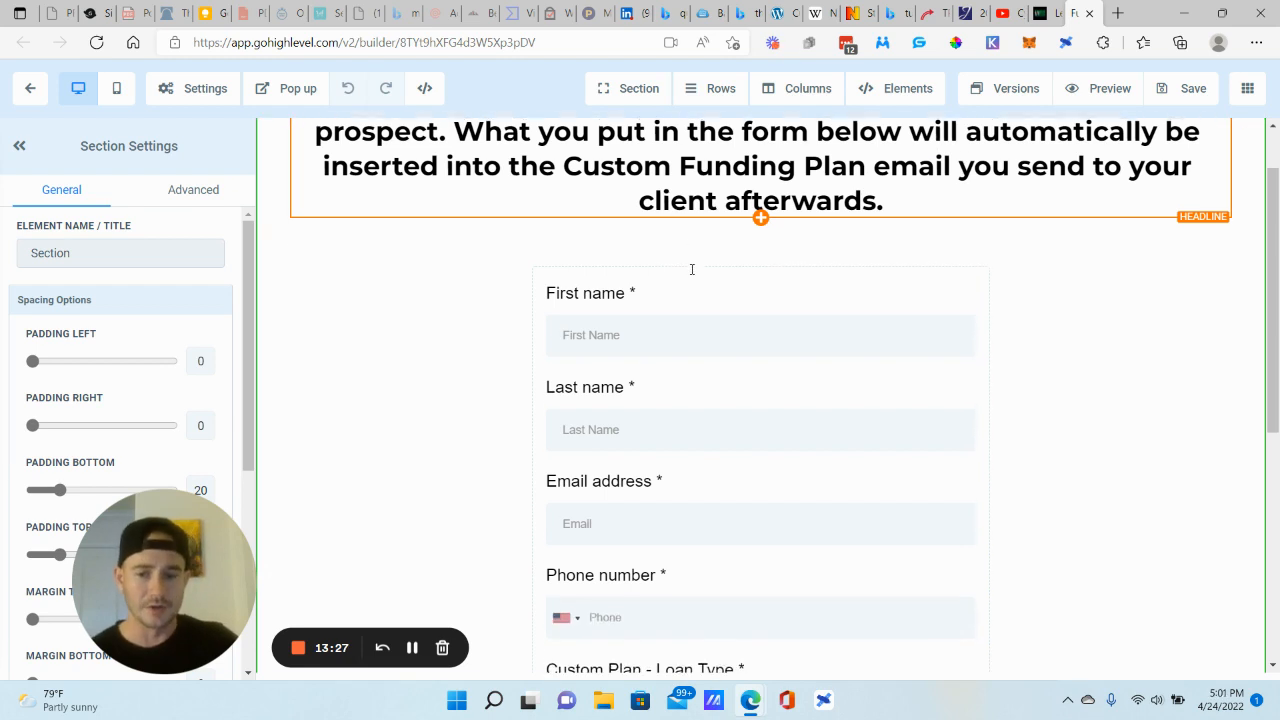
{"action": "scroll", "coordinate": [760, 208], "scroll_direction": "up", "scroll_amount": 1}
{"action": "scroll", "coordinate": [760, 208], "scroll_direction": "down", "scroll_amount": 1}
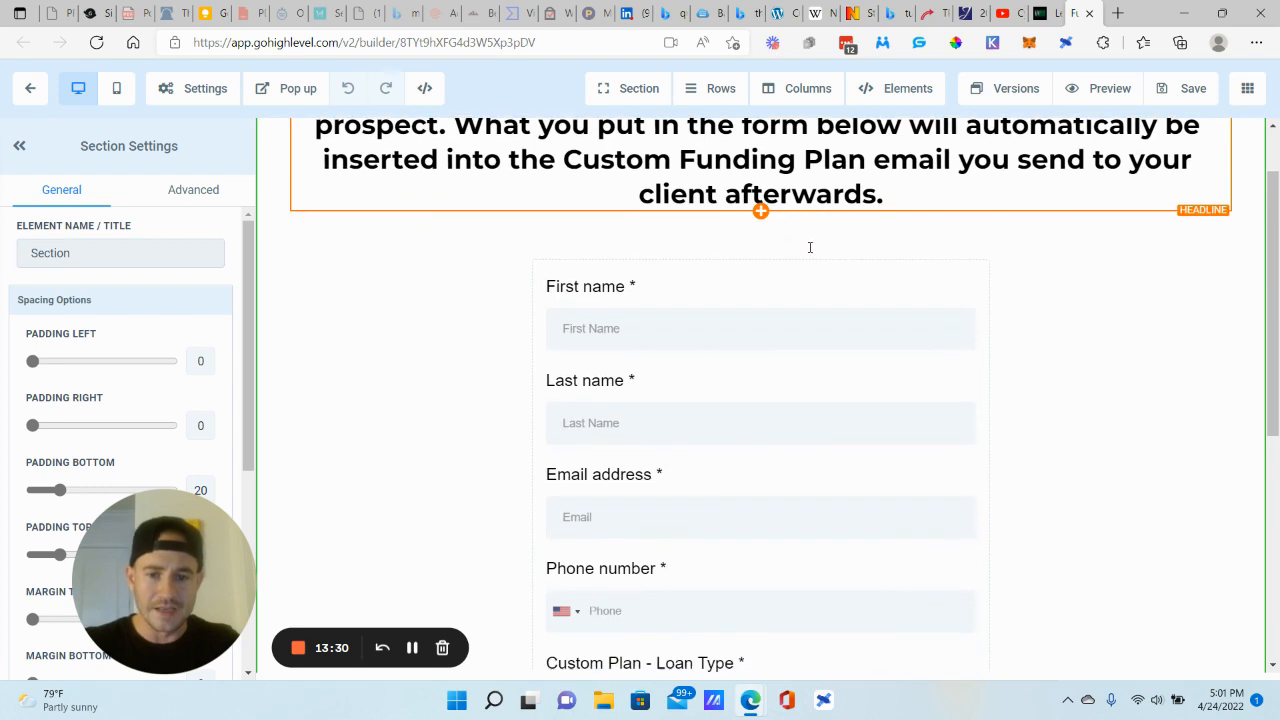
{"action": "left_click", "coordinate": [760, 213]}
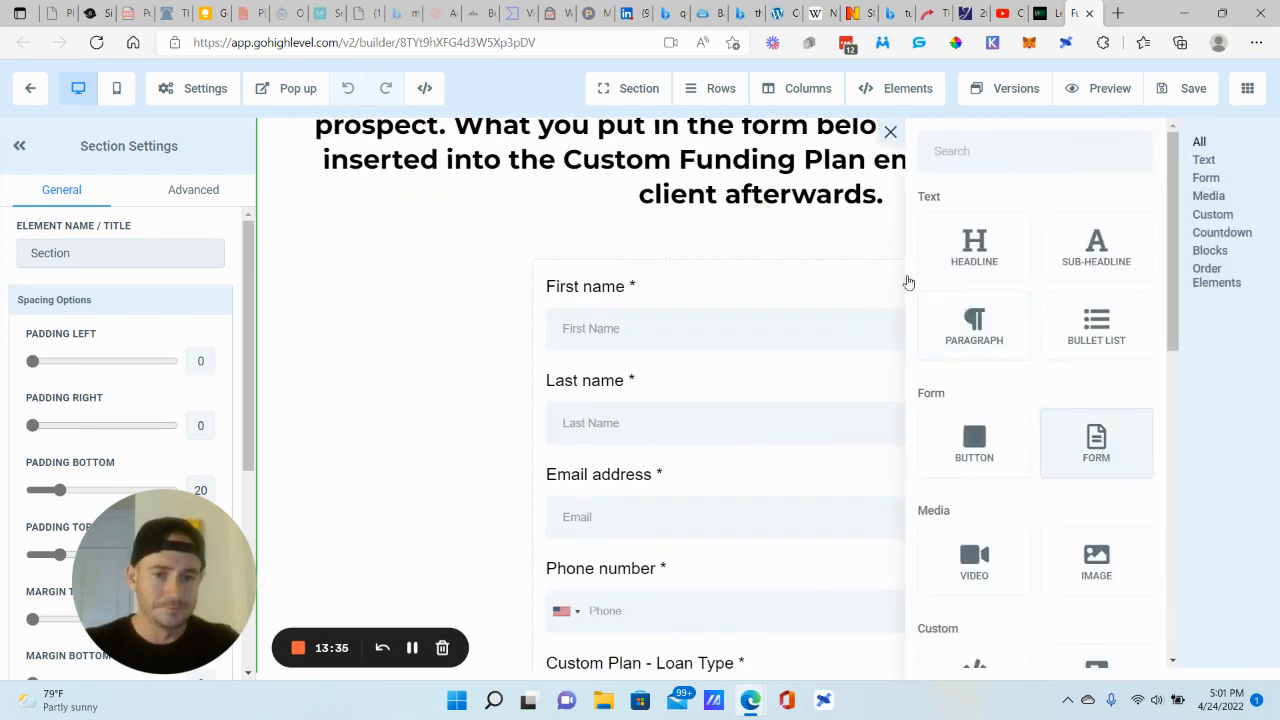
{"action": "left_click", "coordinate": [760, 205]}
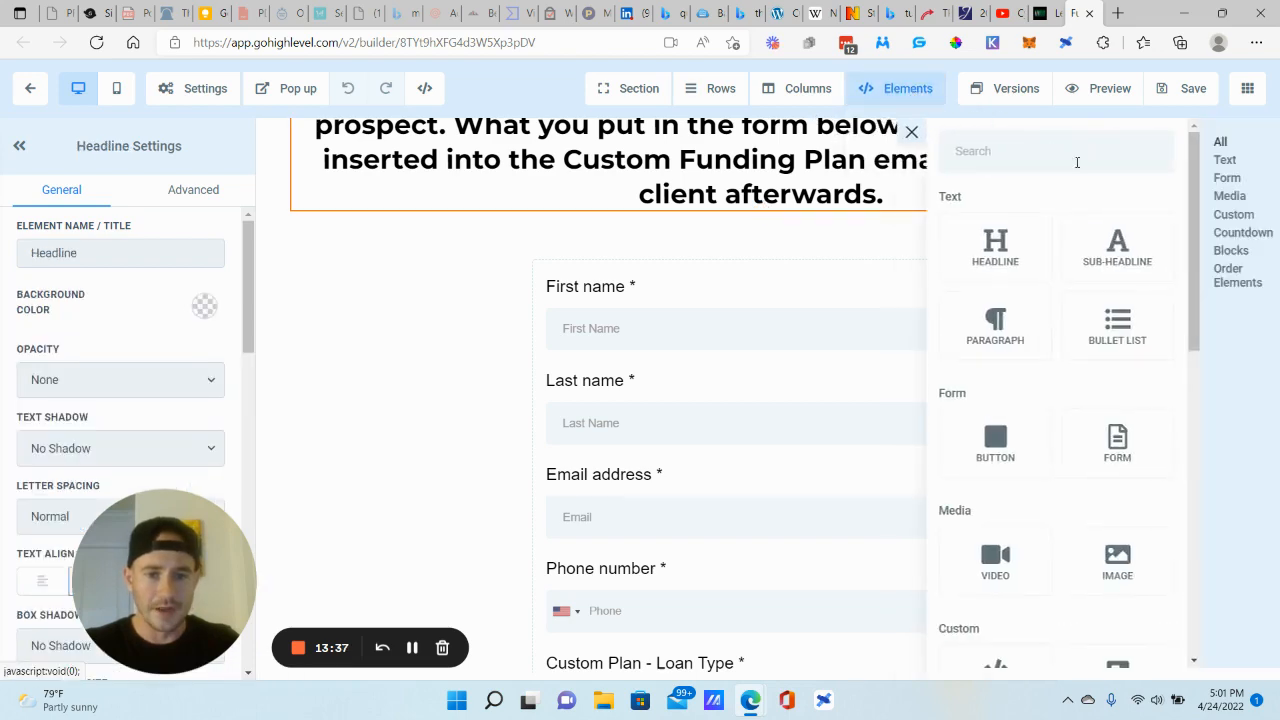
{"action": "left_click", "coordinate": [1112, 445]}
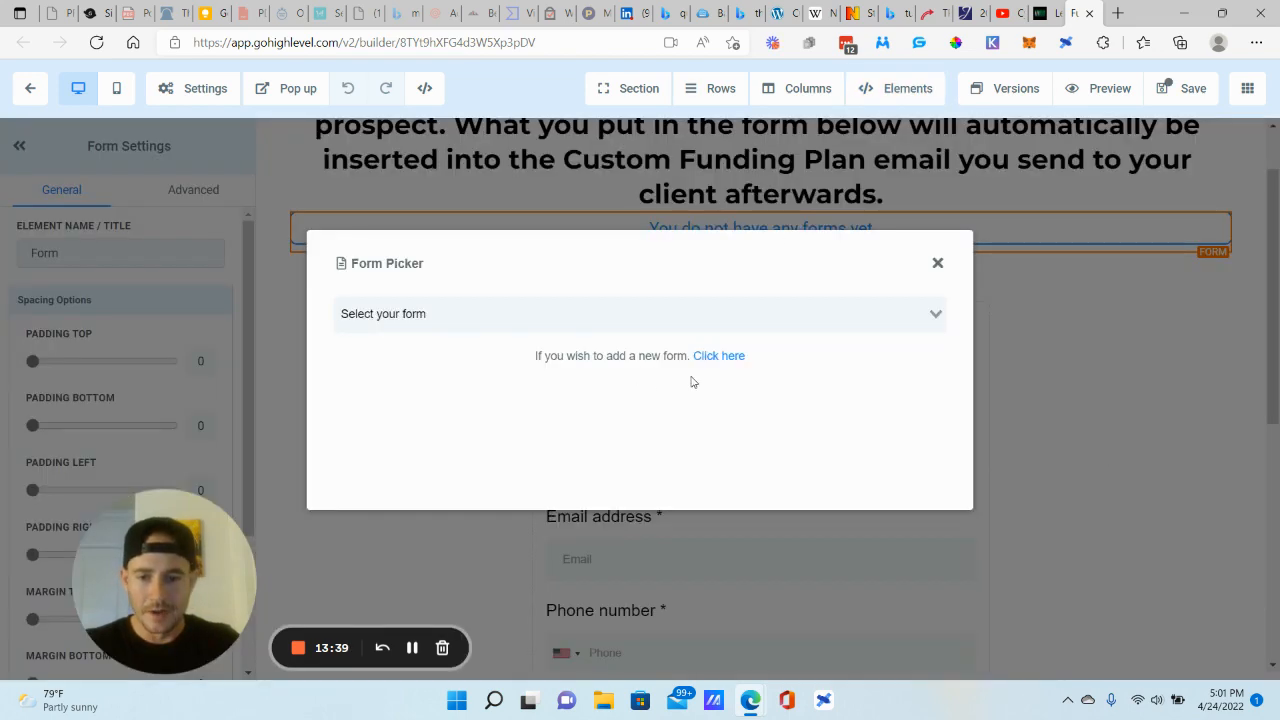
{"action": "left_click", "coordinate": [420, 314]}
{"action": "left_click", "coordinate": [432, 390]}
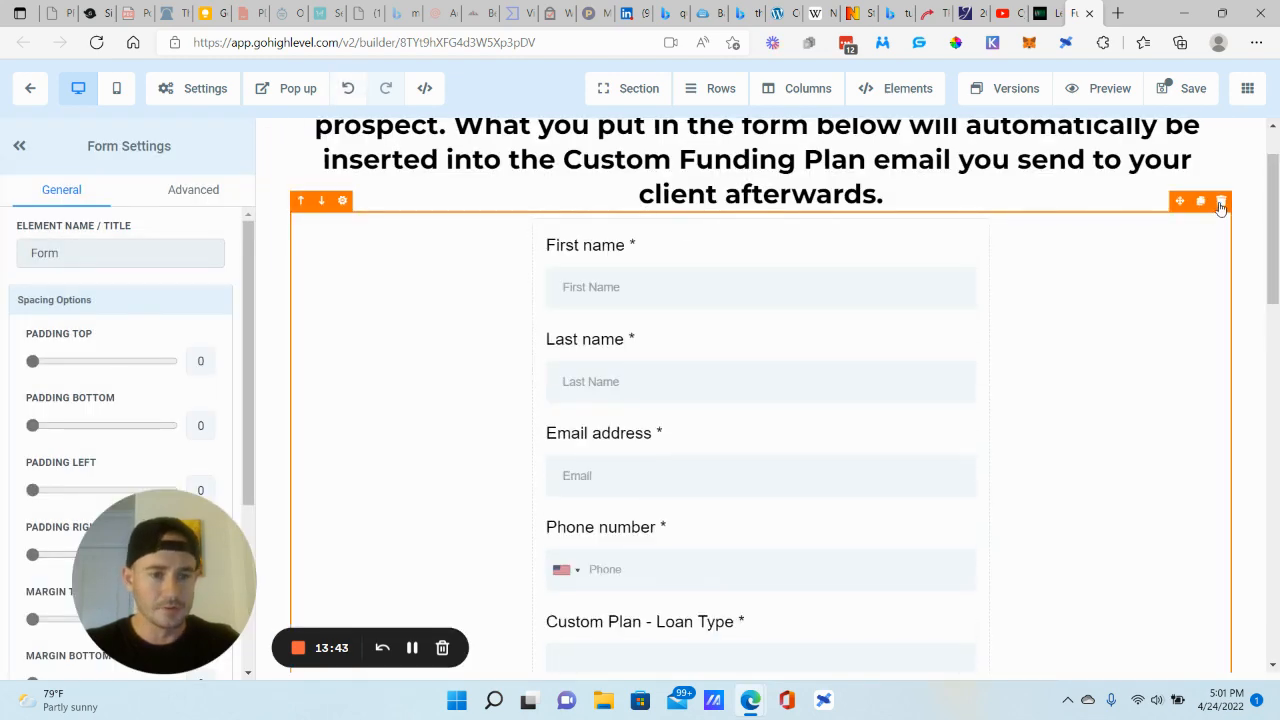
{"action": "left_click", "coordinate": [1221, 204]}
Look over the page's existing form, close the page builder, and open the Marketing Email Builder.
{"action": "scroll", "coordinate": [864, 341], "scroll_direction": "up", "scroll_amount": 1}
{"action": "scroll", "coordinate": [780, 245], "scroll_direction": "down", "scroll_amount": 5}
{"action": "scroll", "coordinate": [745, 231], "scroll_direction": "up", "scroll_amount": 2}
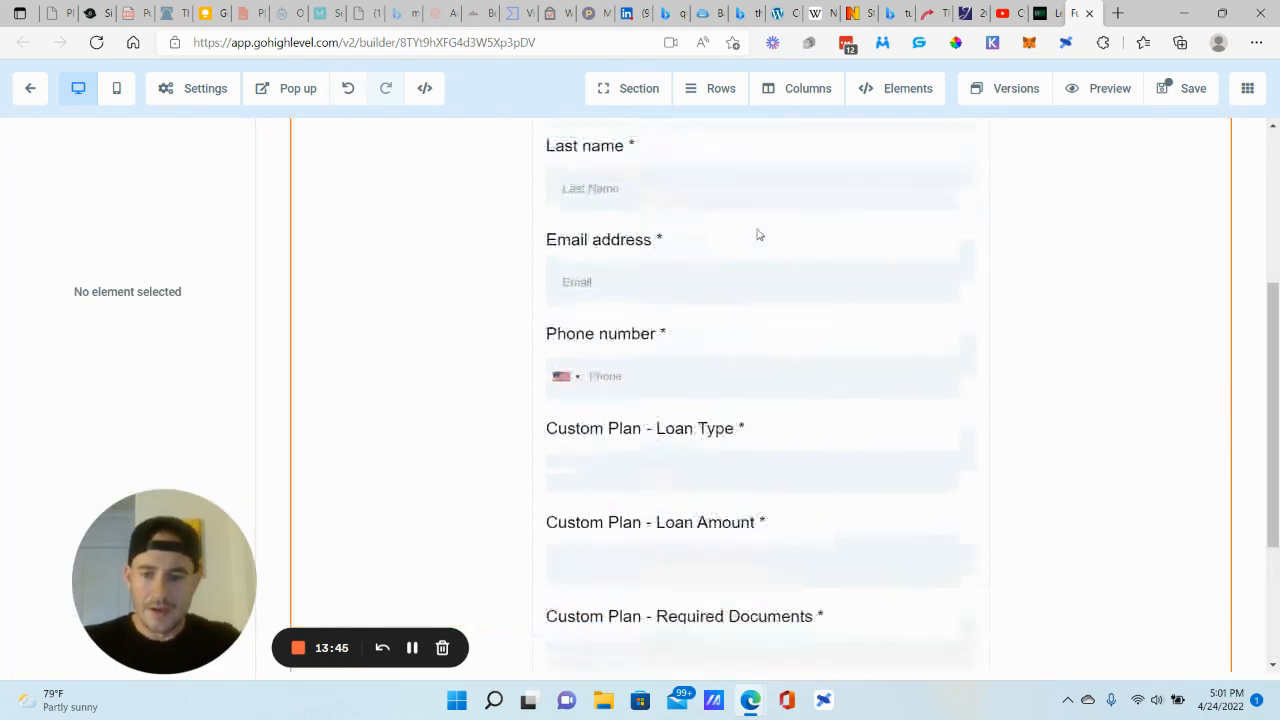
{"action": "scroll", "coordinate": [757, 233], "scroll_direction": "up", "scroll_amount": 3}
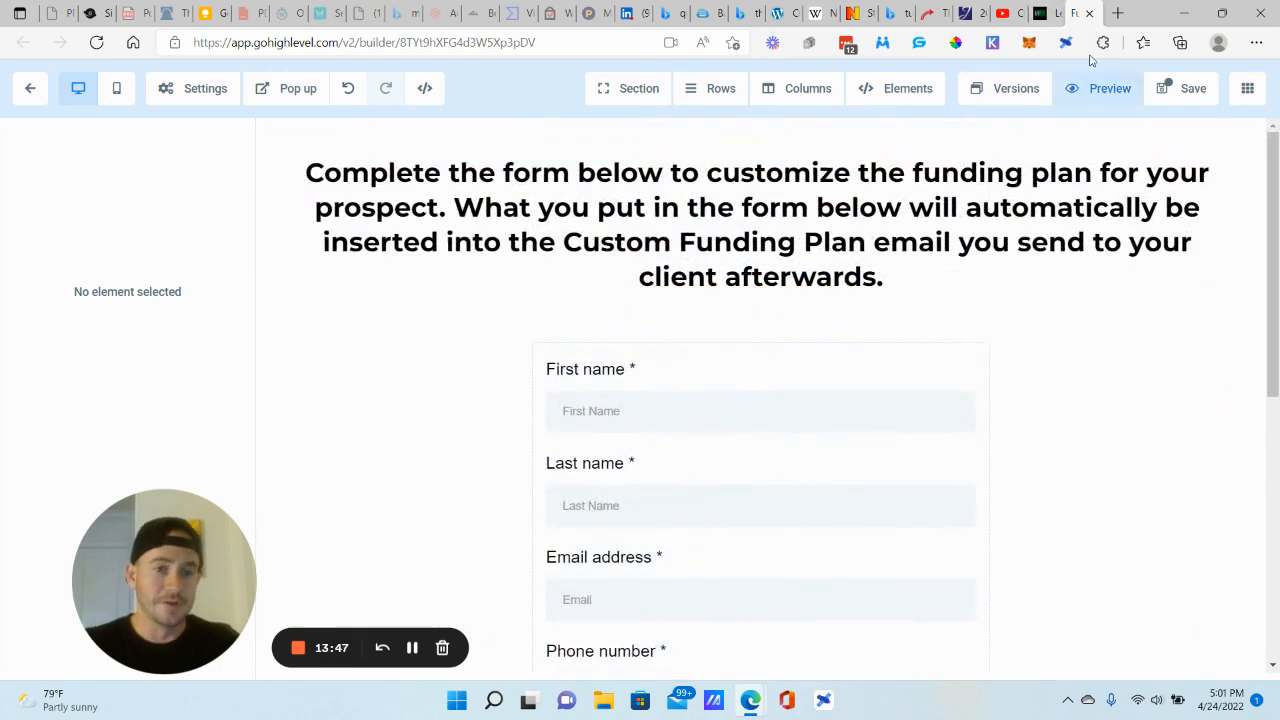
{"action": "left_click", "coordinate": [1089, 13]}
{"action": "left_click", "coordinate": [724, 132]}
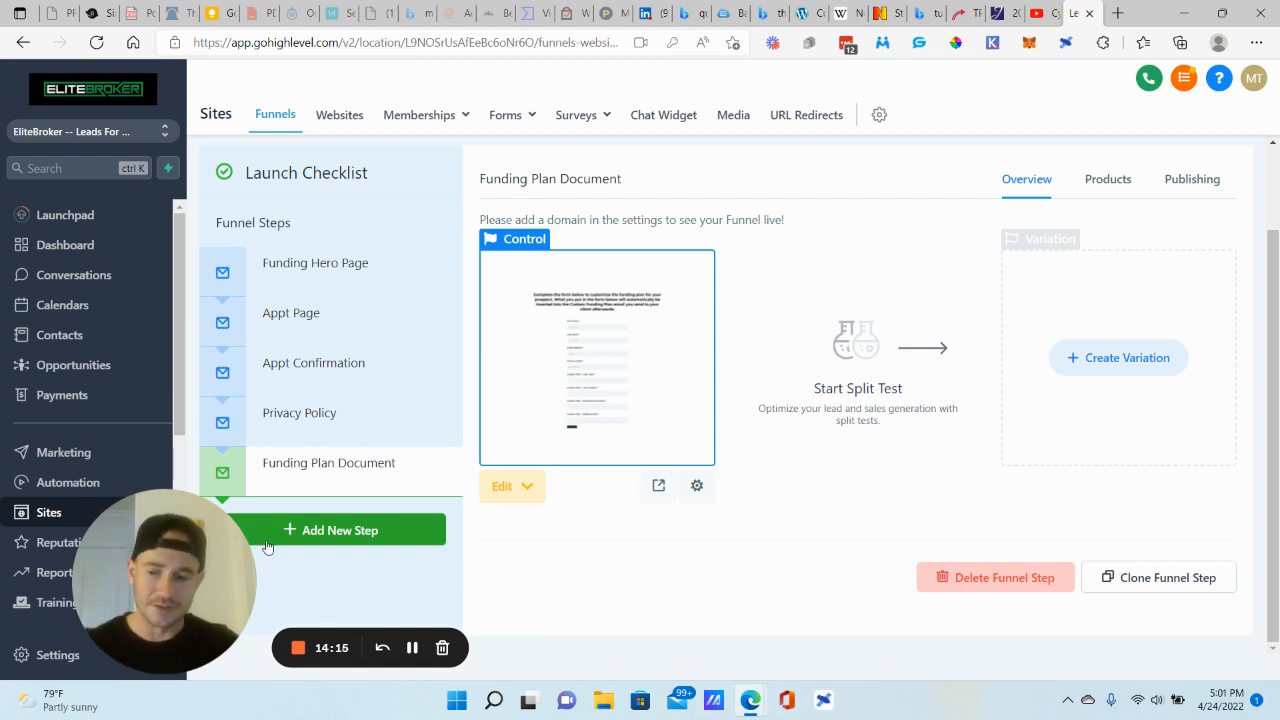
{"action": "left_click", "coordinate": [87, 453]}
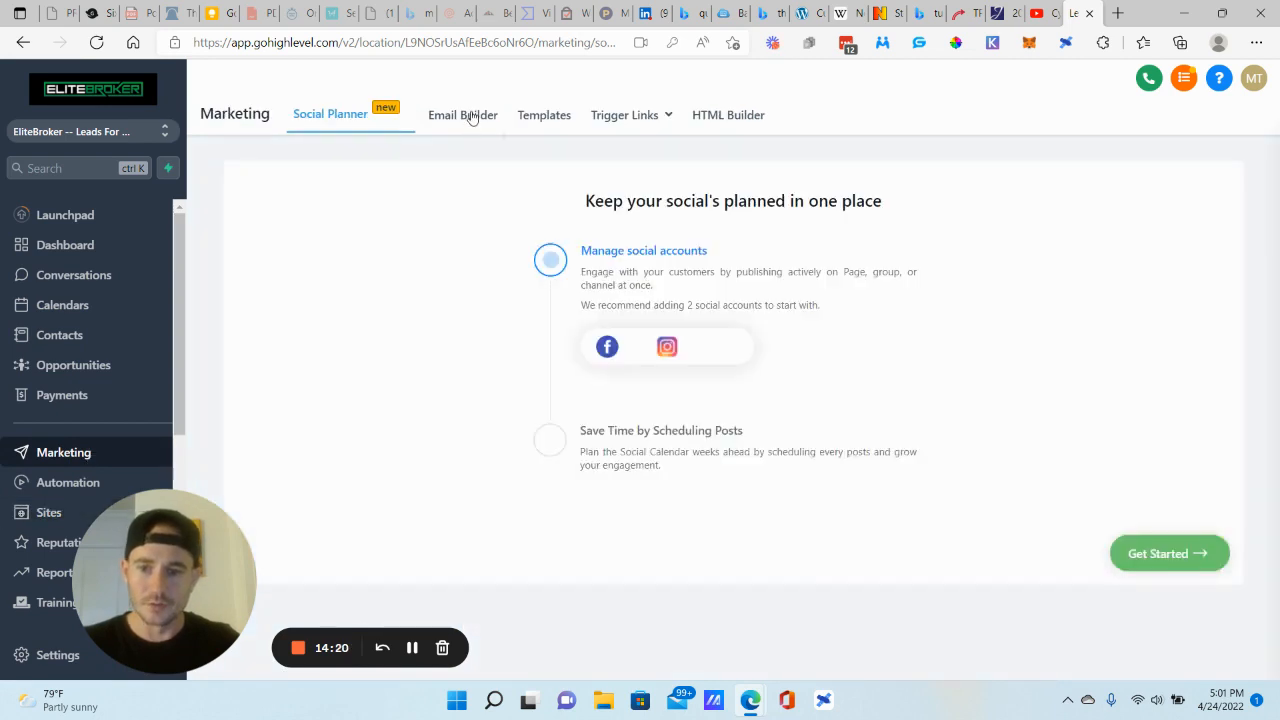
{"action": "left_click", "coordinate": [471, 116]}
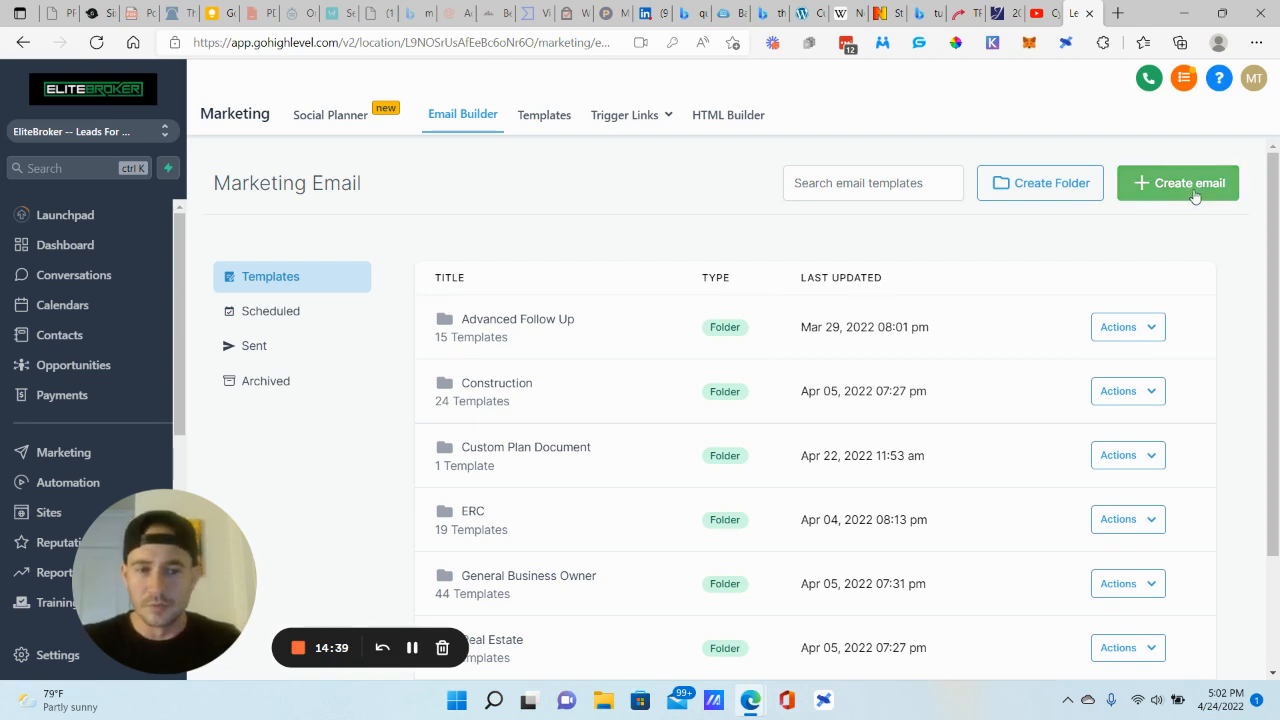
Start creating a new email and browse the starter templates on offer.
{"action": "left_click", "coordinate": [1173, 188]}
{"action": "scroll", "coordinate": [899, 291], "scroll_direction": "down", "scroll_amount": 4}
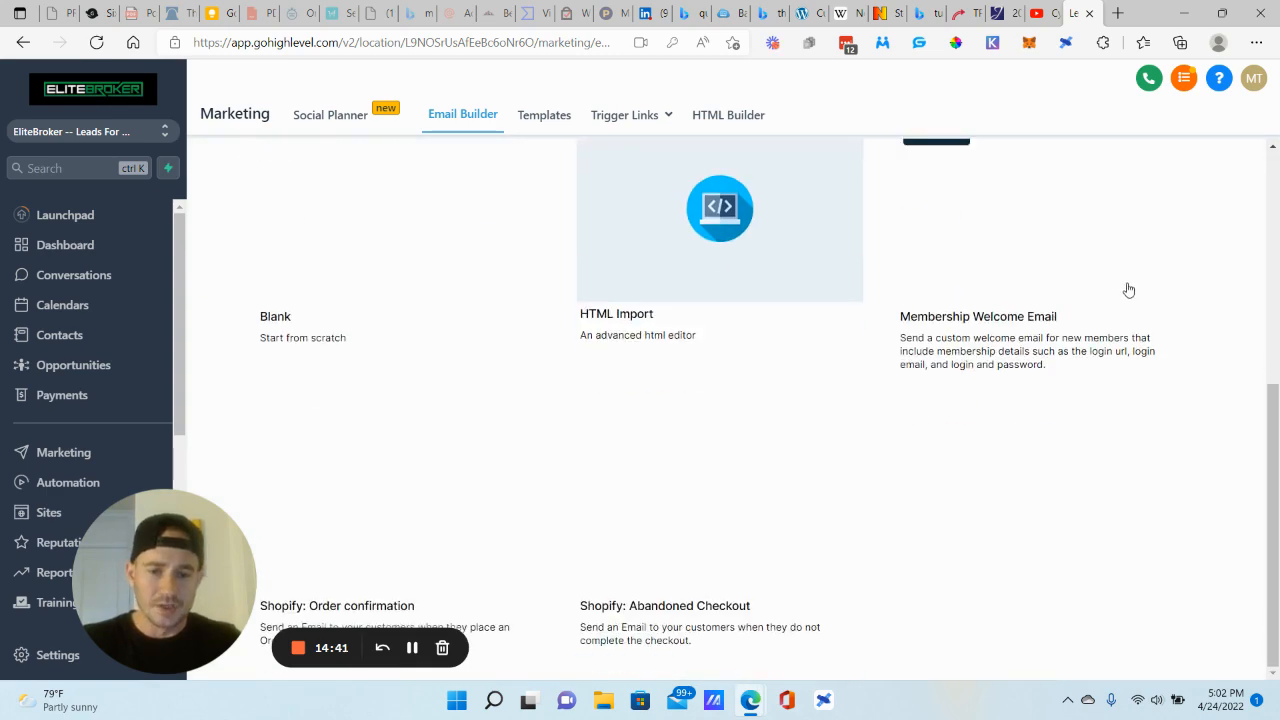
{"action": "scroll", "coordinate": [851, 521], "scroll_direction": "up", "scroll_amount": 3}
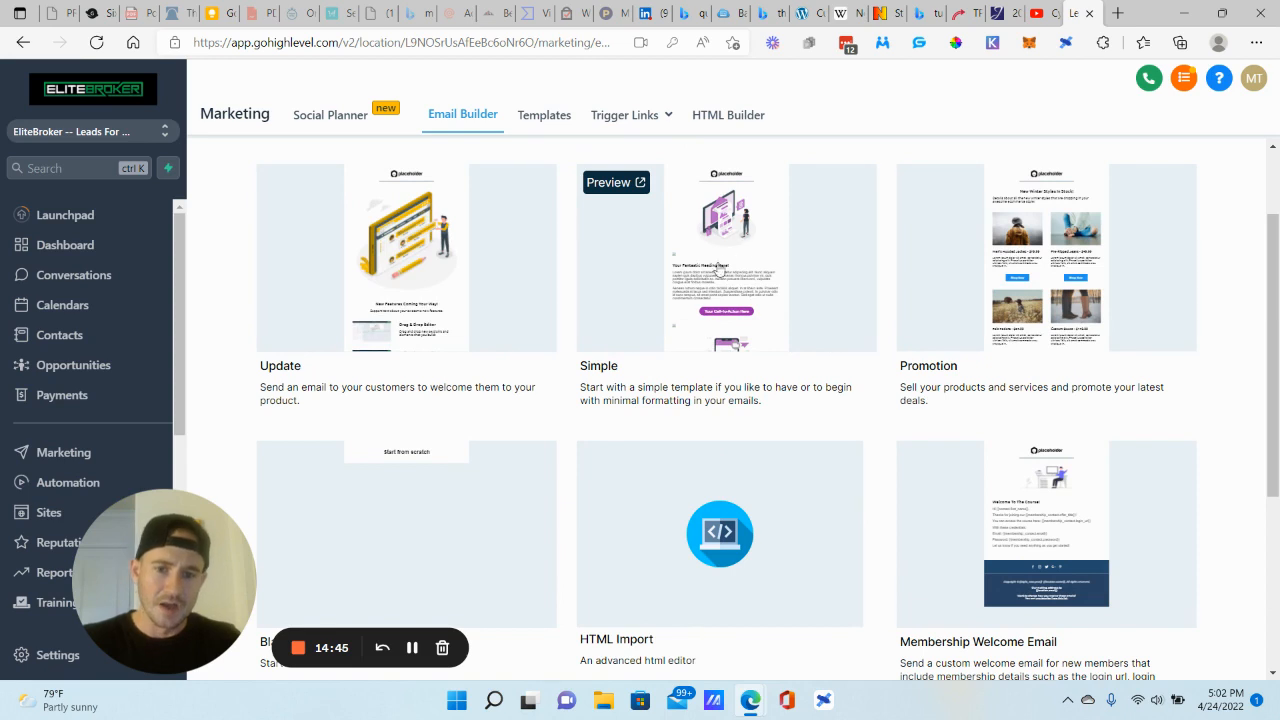
{"action": "scroll", "coordinate": [716, 265], "scroll_direction": "up", "scroll_amount": 1}
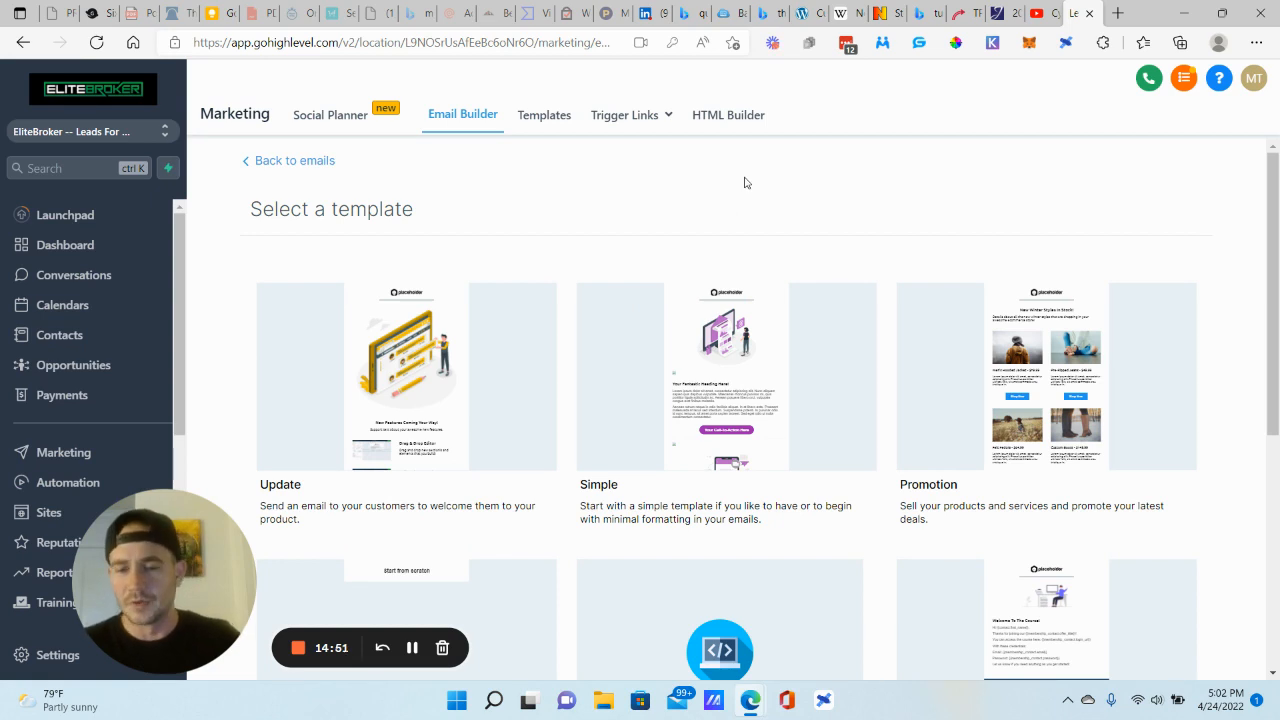
Return to the email list and open the Custom Funding Plan Document email from the Custom Plan Document folder.
{"action": "left_click", "coordinate": [291, 161]}
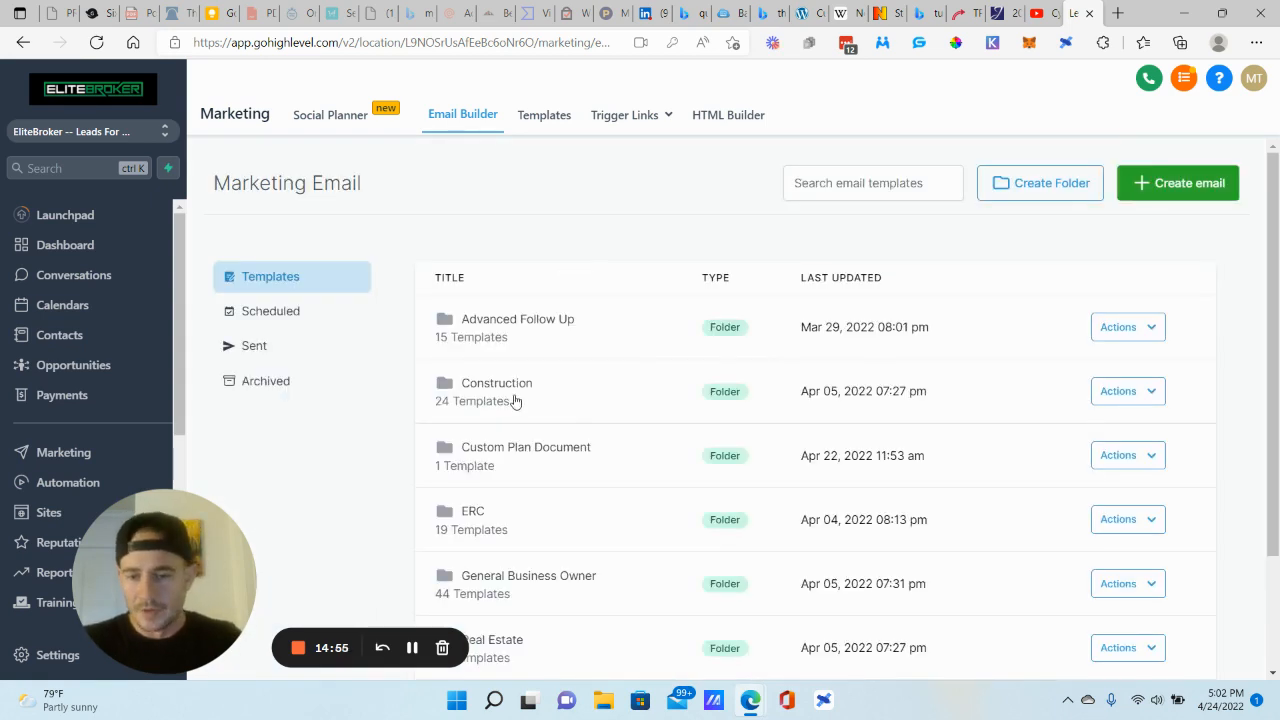
{"action": "left_click", "coordinate": [540, 449]}
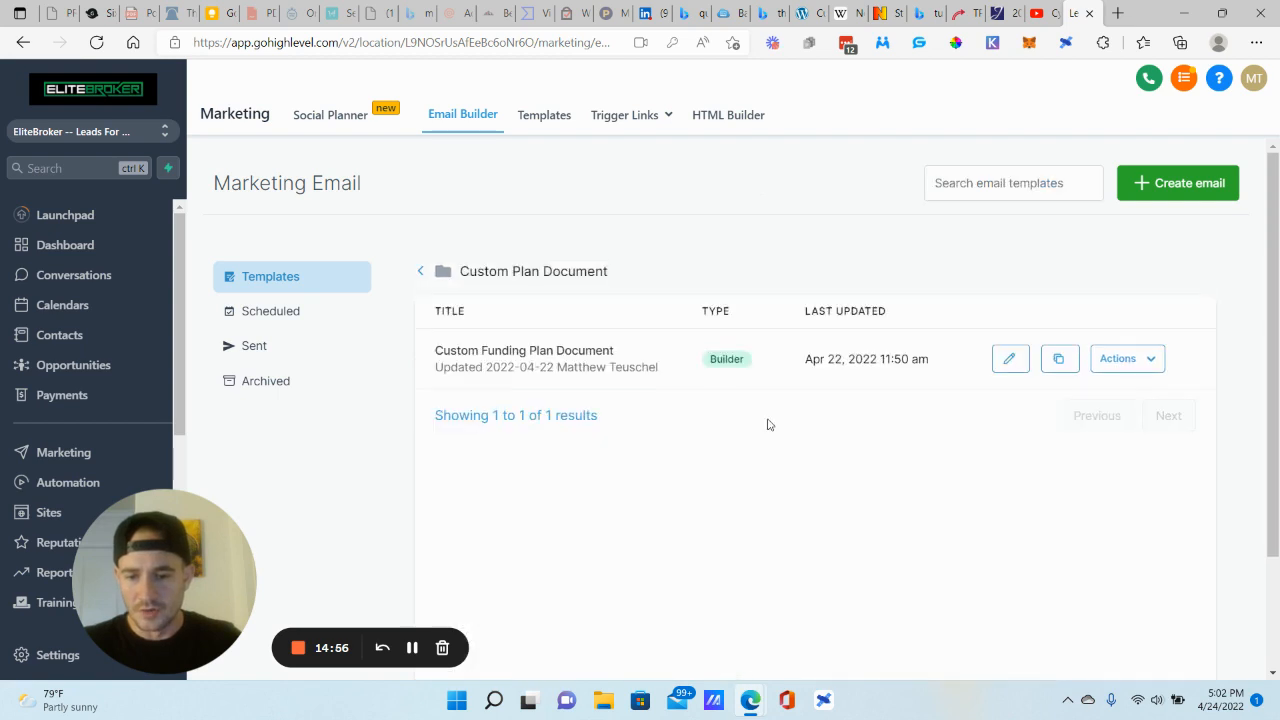
{"action": "left_click", "coordinate": [581, 350]}
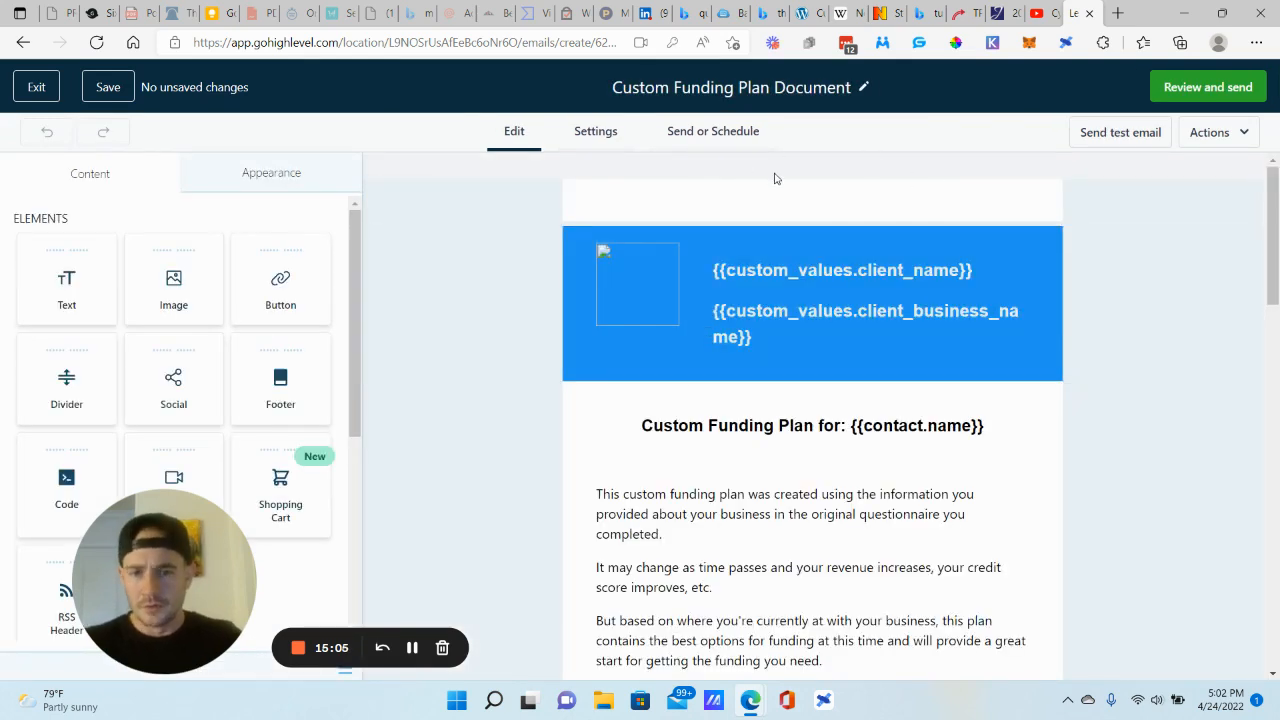
Examine the custom value used as the image URL of the logo above the blue header, and close its settings.
{"action": "left_click", "coordinate": [817, 201]}
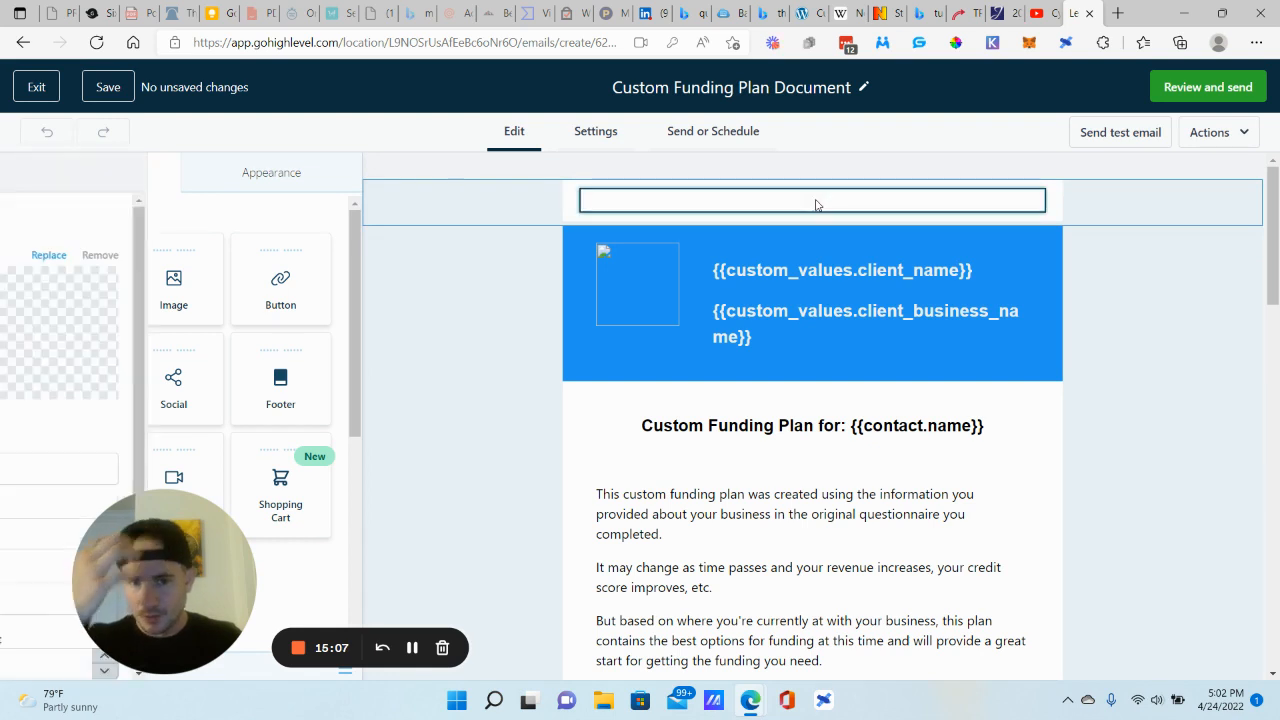
{"action": "left_click_drag", "start_coordinate": [163, 552], "coordinate": [569, 517]}
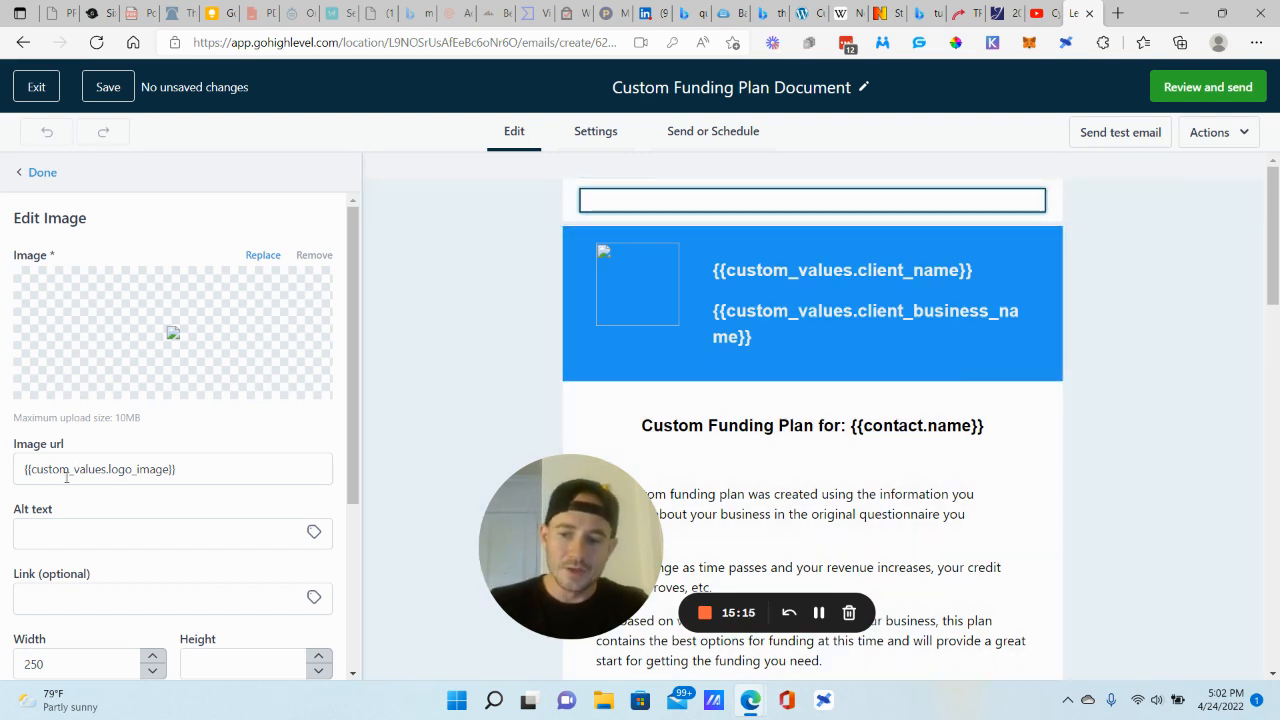
{"action": "left_click_drag", "start_coordinate": [203, 469], "coordinate": [16, 478]}
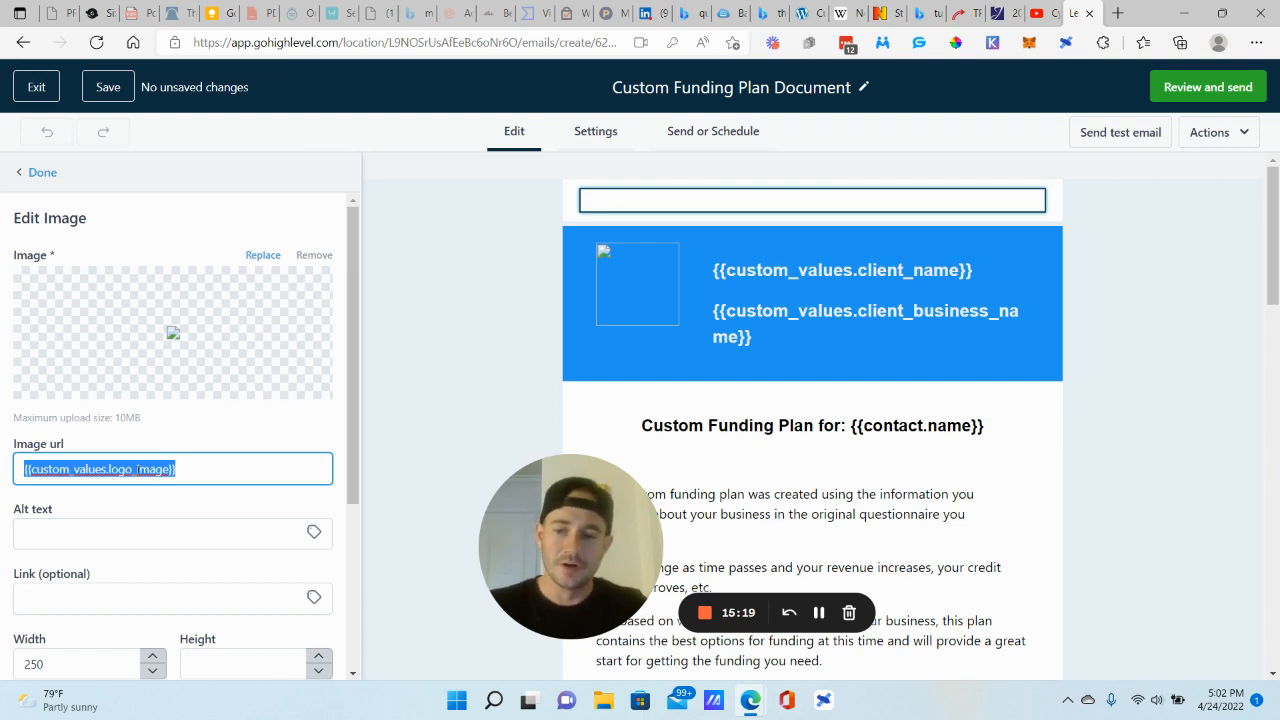
{"action": "mouse_move", "coordinate": [175, 334]}
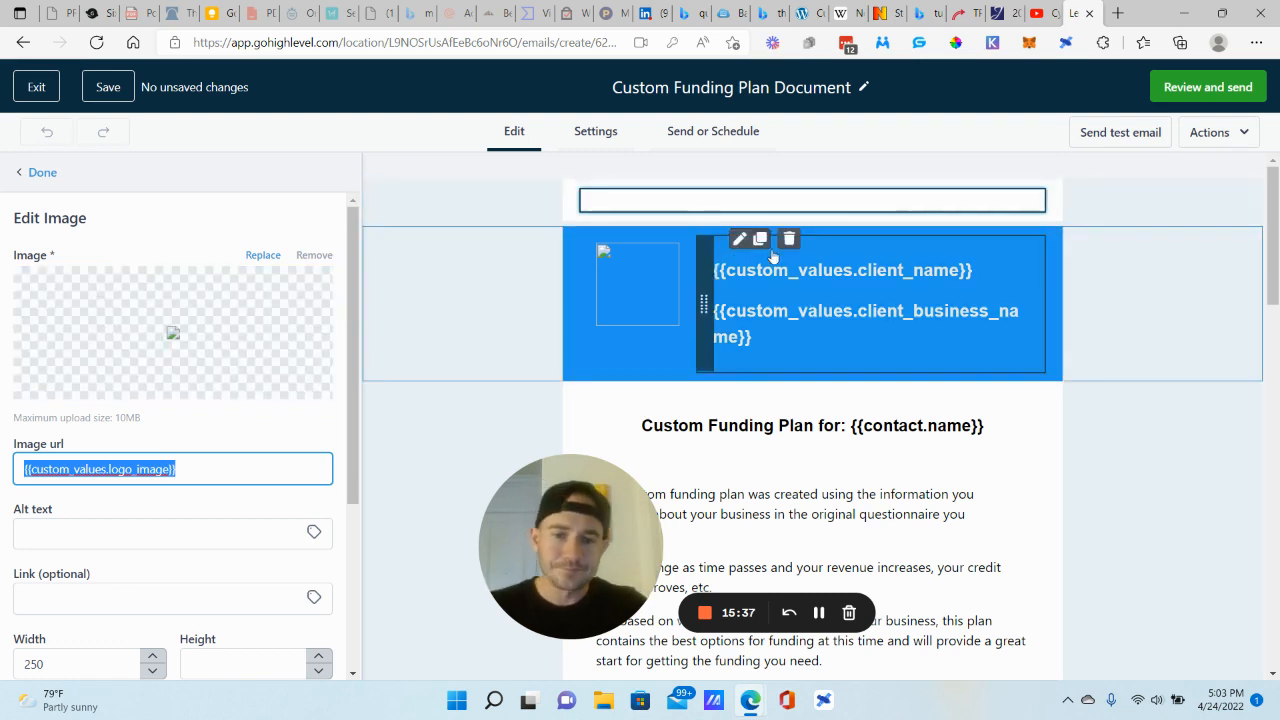
{"action": "left_click", "coordinate": [40, 172]}
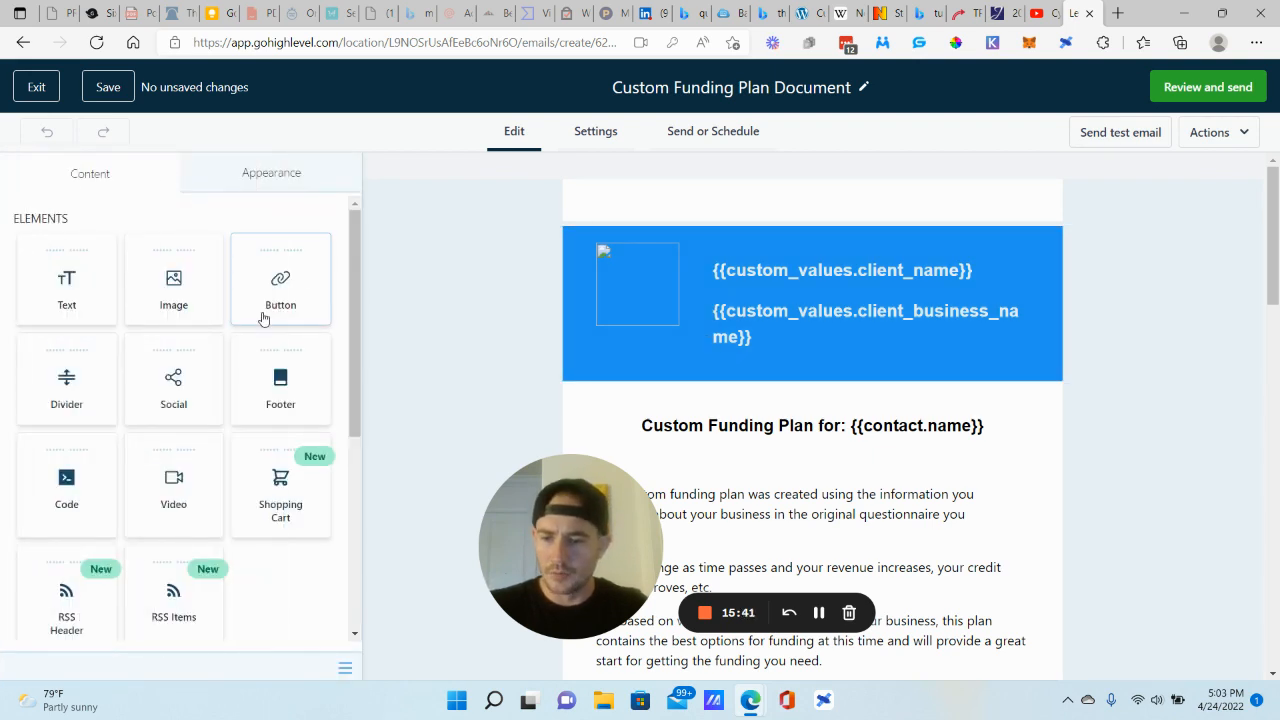
Check the column layout settings of the blue header section and close them.
{"action": "scroll", "coordinate": [262, 318], "scroll_direction": "down", "scroll_amount": 3}
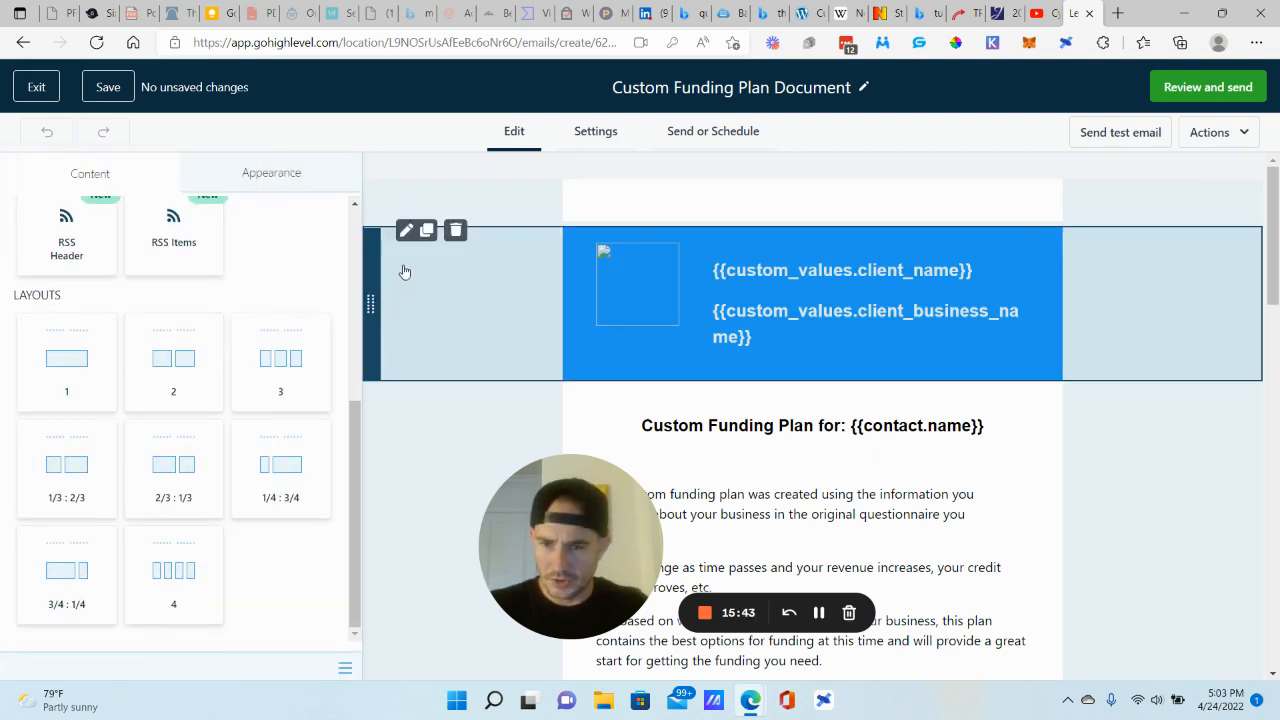
{"action": "left_click", "coordinate": [405, 229]}
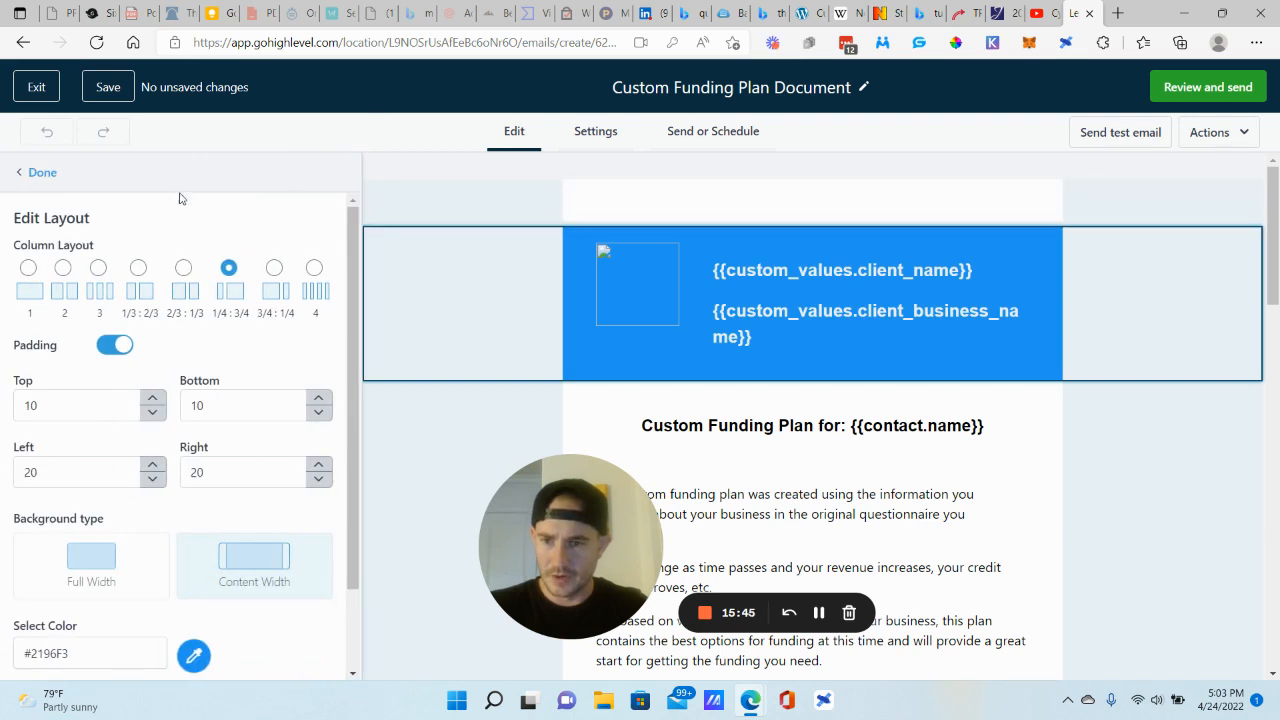
{"action": "left_click", "coordinate": [41, 172]}
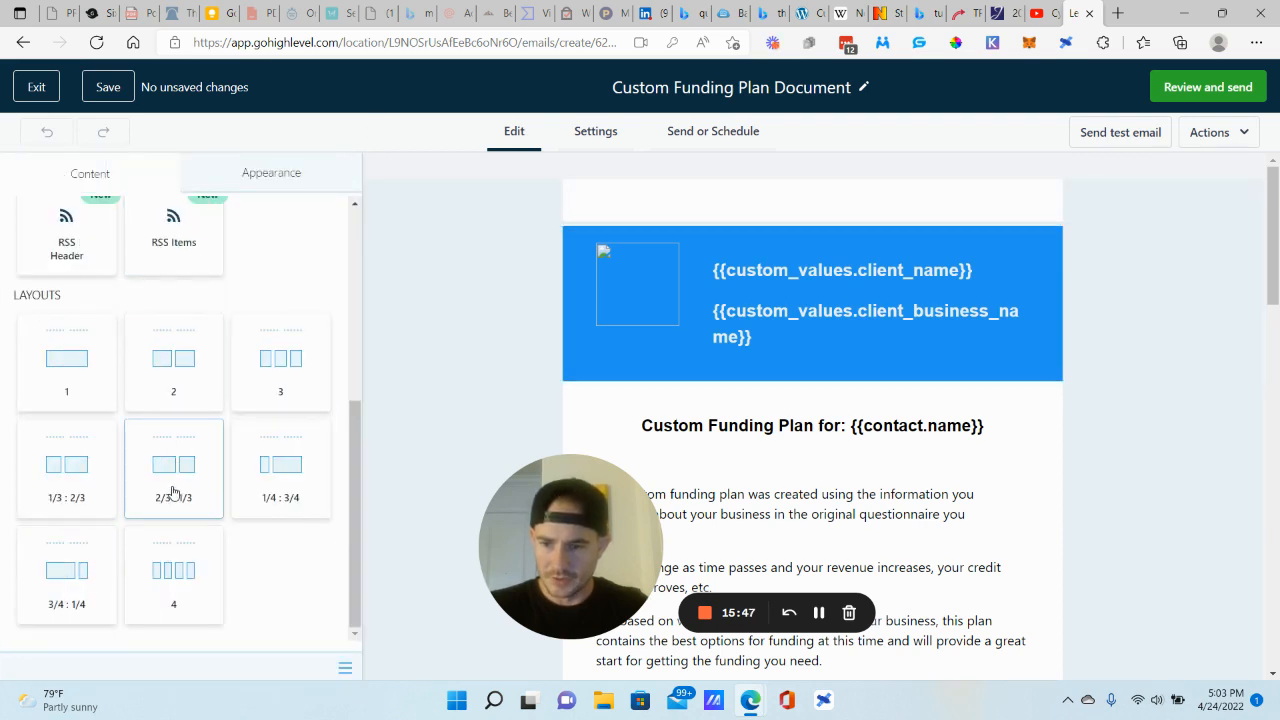
Insert a 1/3 : 2/3 column layout above the blue header section, and delete it.
{"action": "left_click_drag", "start_coordinate": [72, 465], "coordinate": [756, 233]}
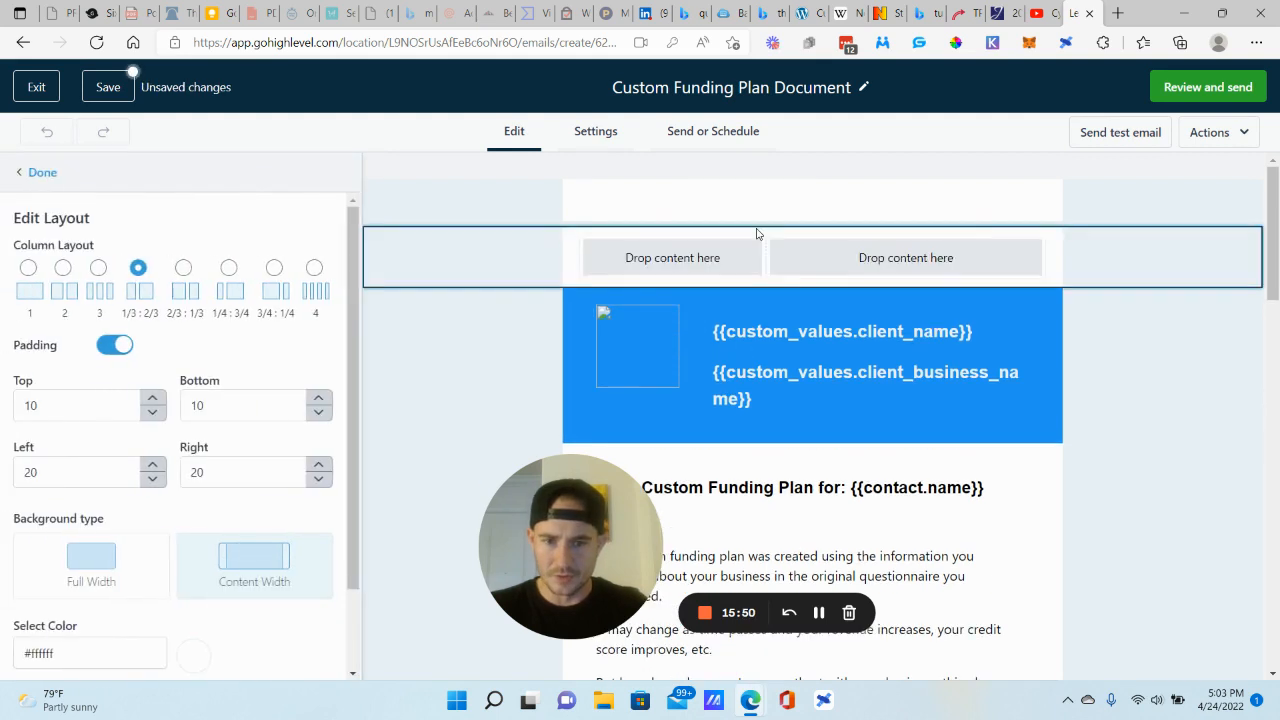
{"action": "left_click", "coordinate": [668, 260]}
{"action": "left_click", "coordinate": [670, 265]}
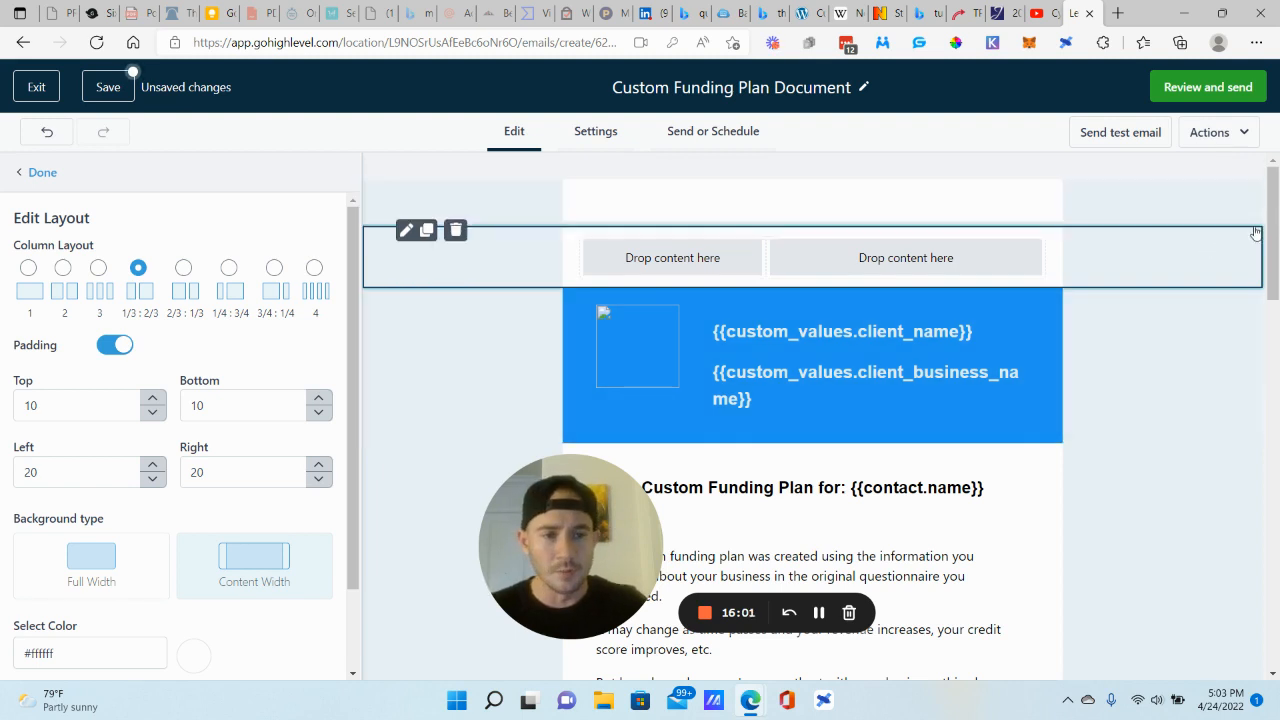
{"action": "left_click", "coordinate": [455, 232]}
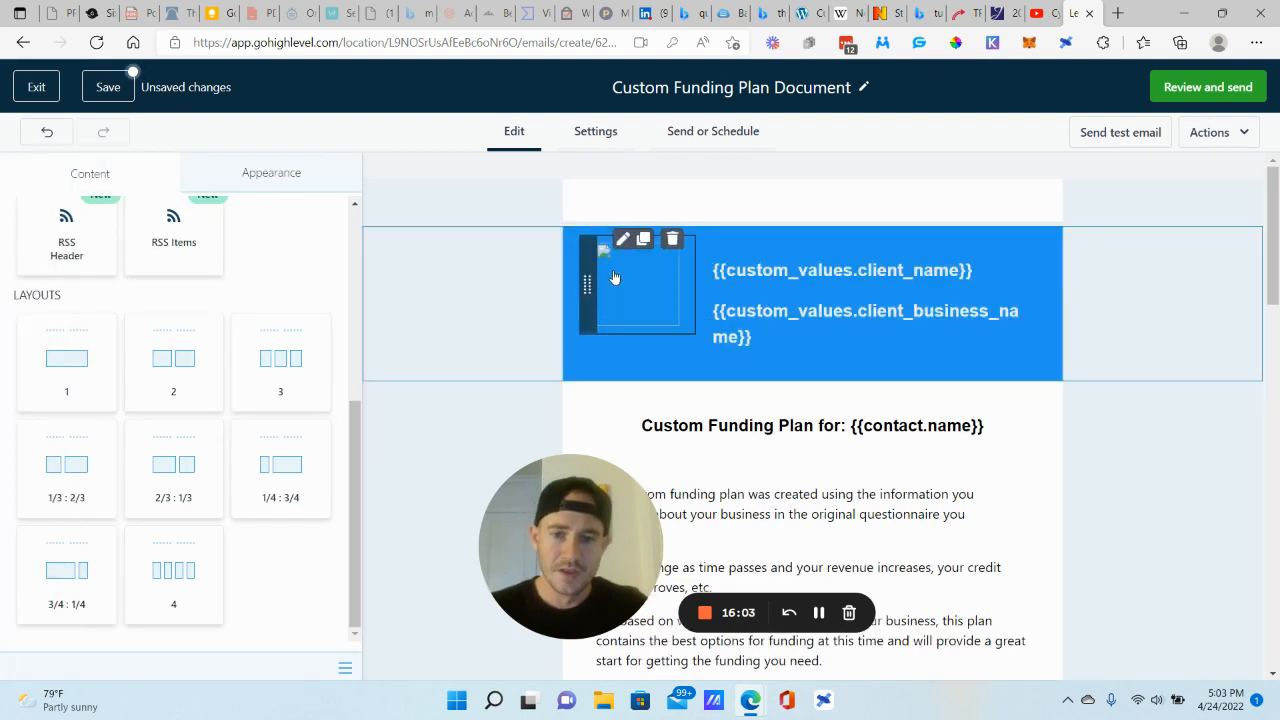
Open the headshot image in the blue header to examine its image URL custom value.
{"action": "left_click", "coordinate": [646, 286]}
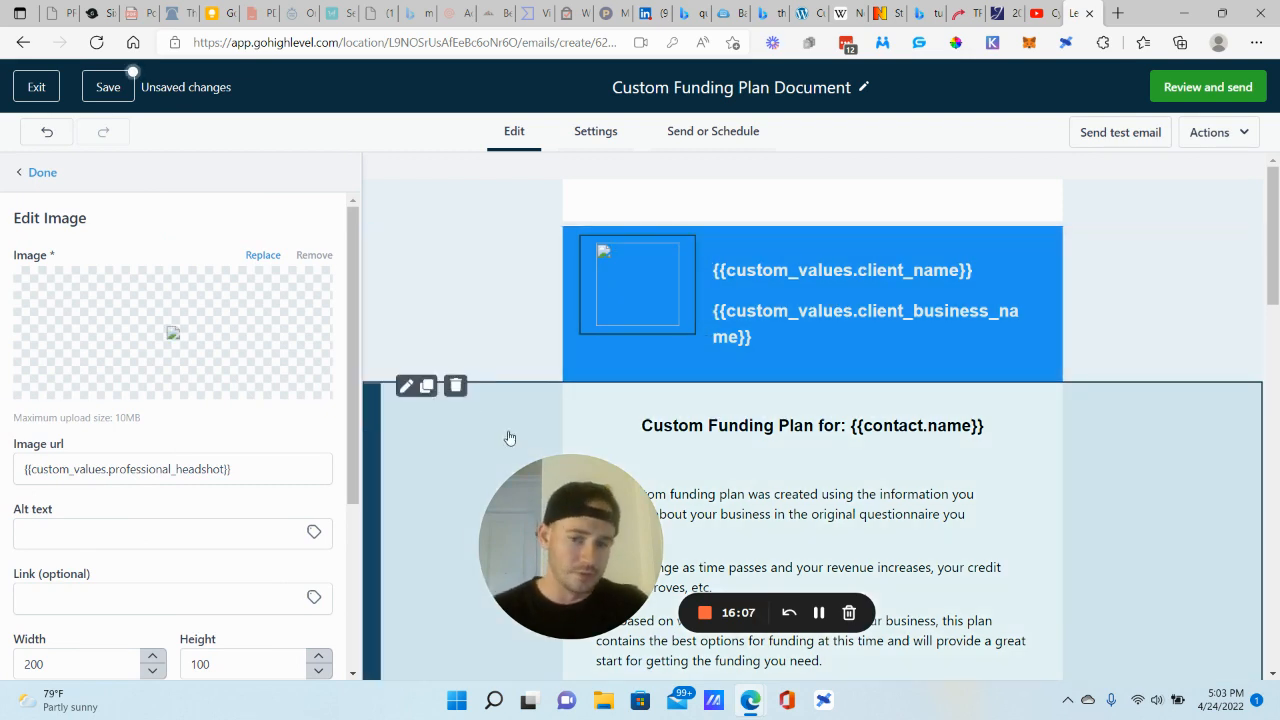
{"action": "left_click_drag", "start_coordinate": [517, 536], "coordinate": [90, 570]}
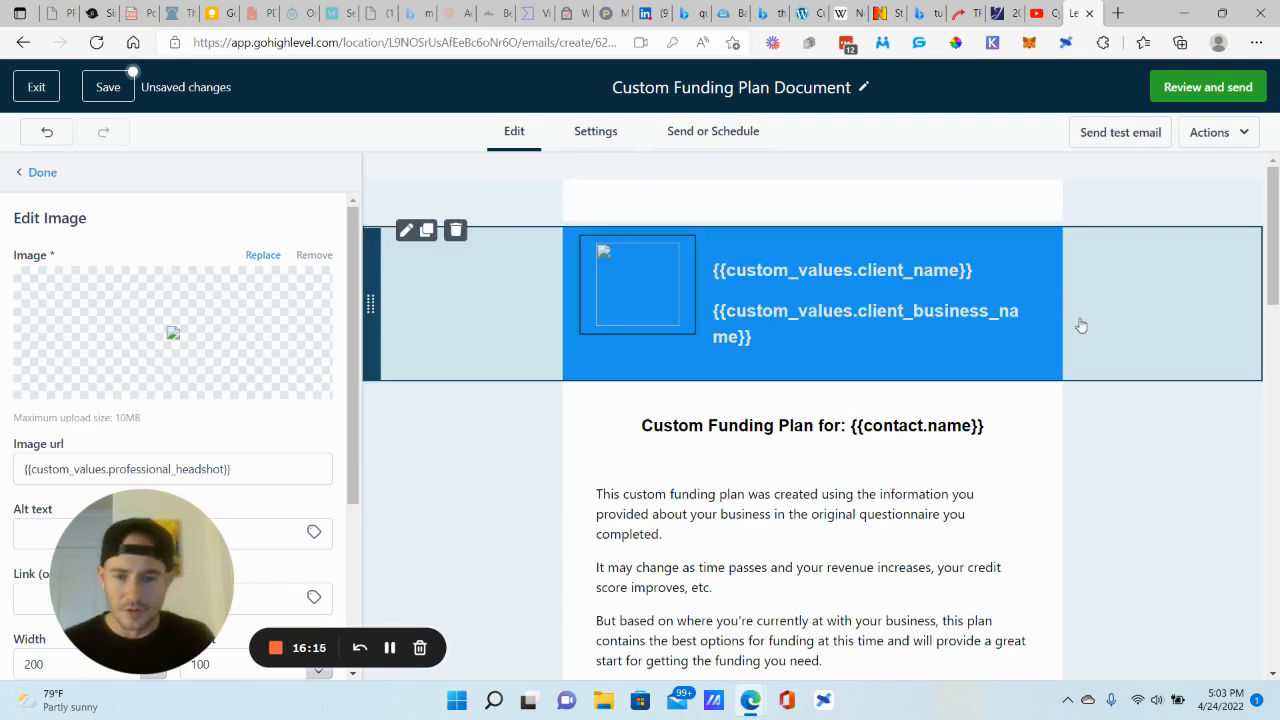
View the Contact custom values available for the Custom Funding Plan heading, and open the introductory text block below it.
{"action": "scroll", "coordinate": [1080, 326], "scroll_direction": "down", "scroll_amount": 1}
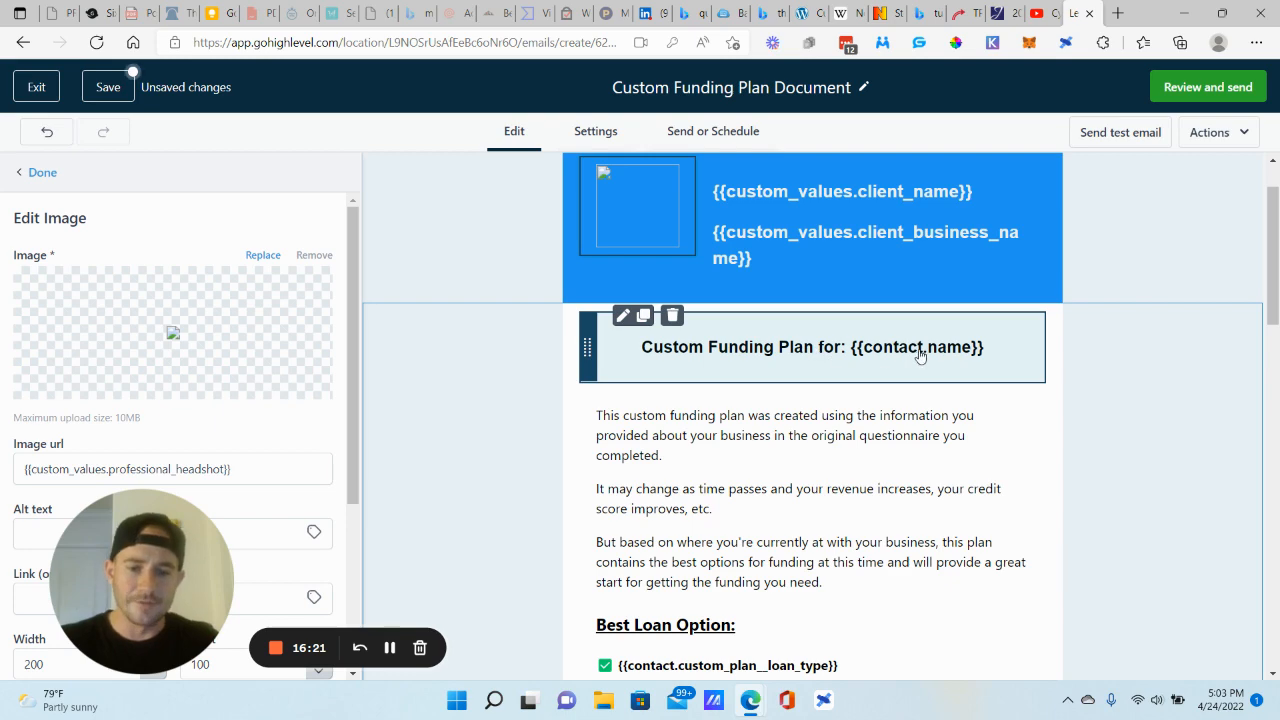
{"action": "left_click", "coordinate": [997, 355]}
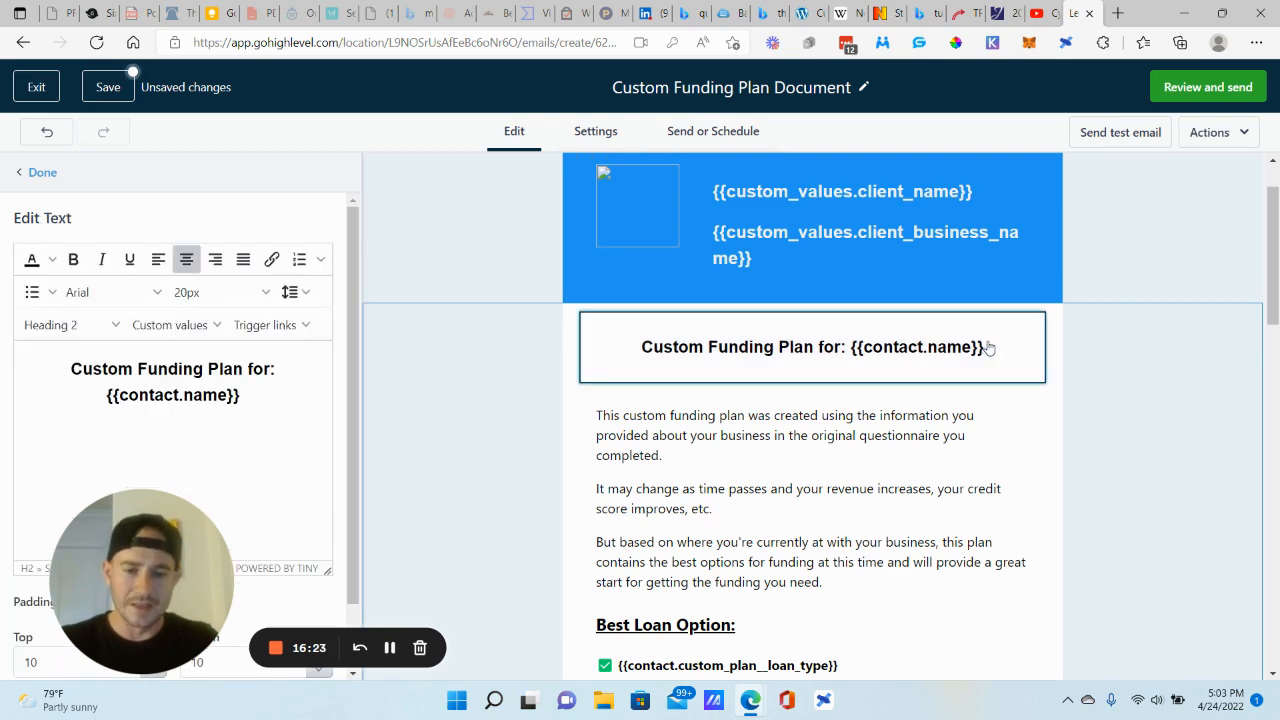
{"action": "left_click", "coordinate": [200, 325]}
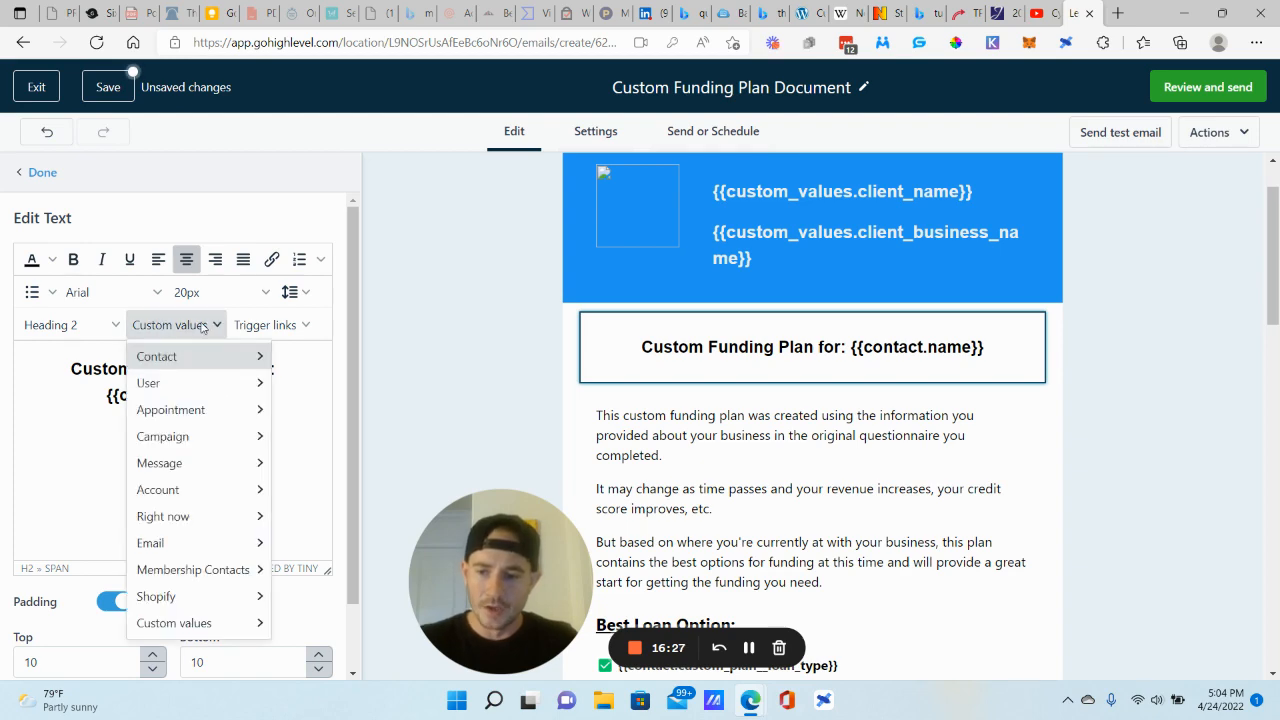
{"action": "mouse_move", "coordinate": [165, 356]}
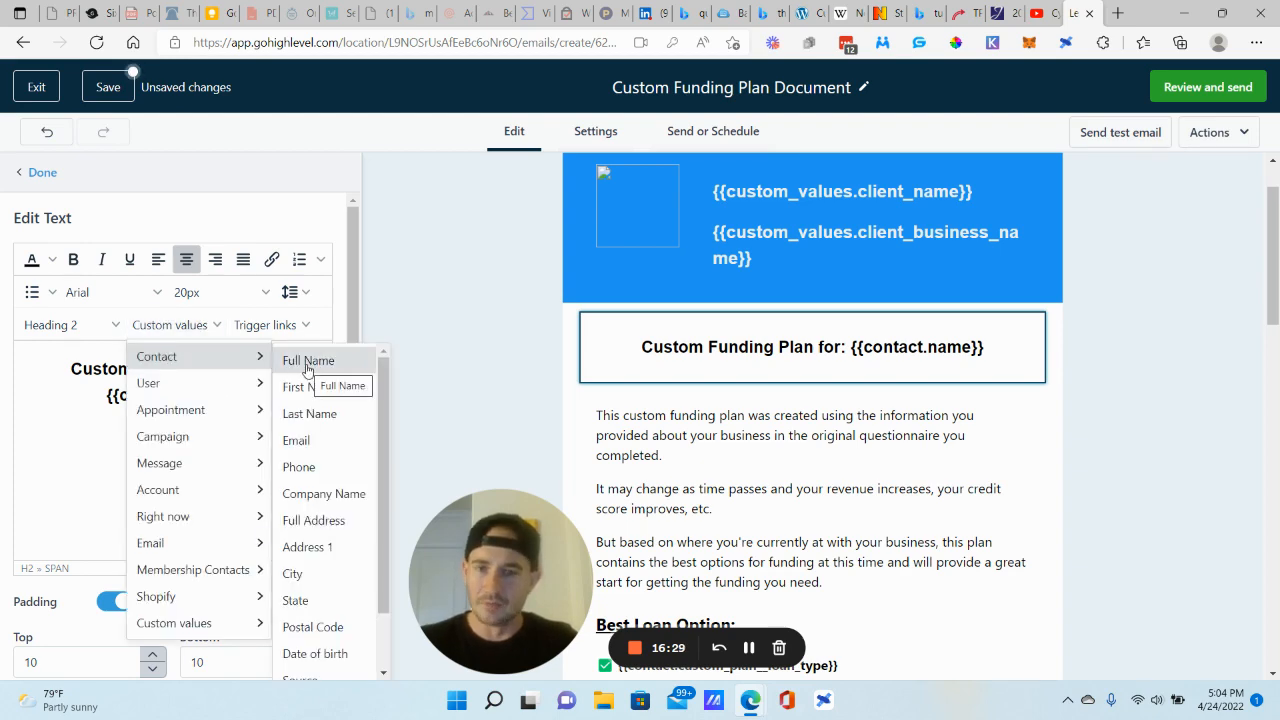
{"action": "left_click", "coordinate": [825, 482]}
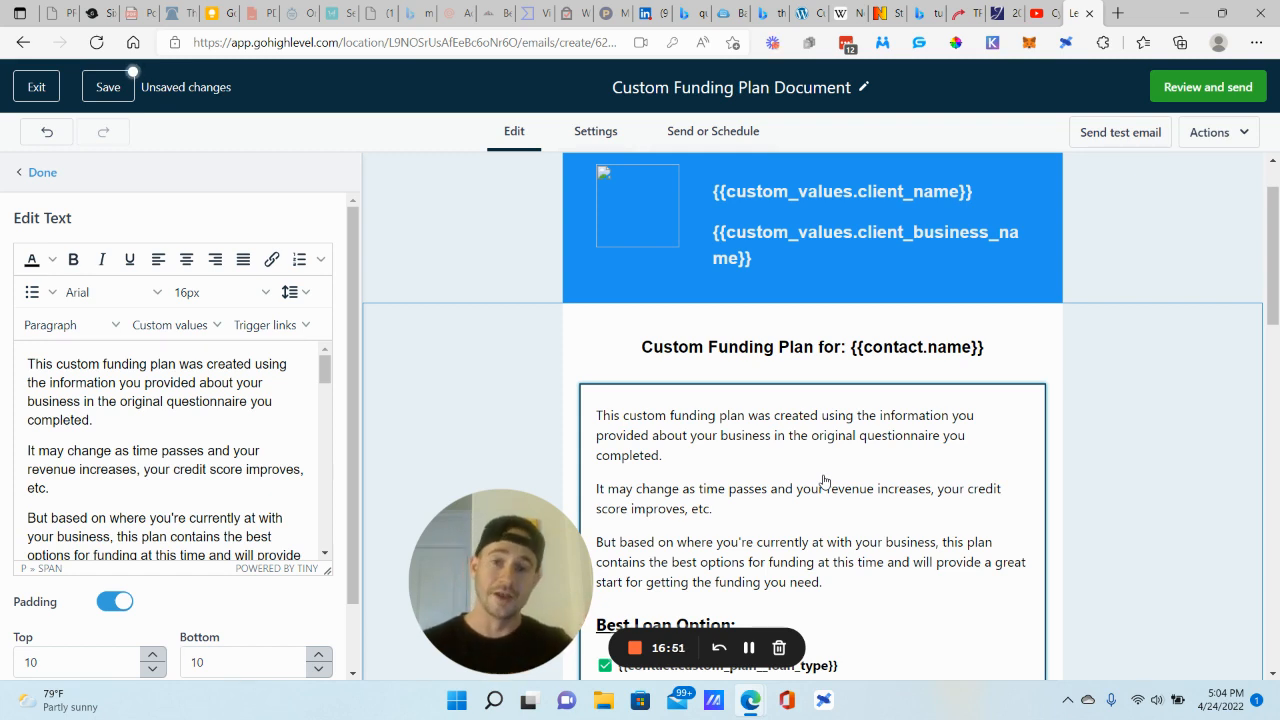
Read through the funding plan text block from the introduction through the loan, required documents, additional info and next step sections.
{"action": "scroll", "coordinate": [840, 300], "scroll_direction": "down", "scroll_amount": 2}
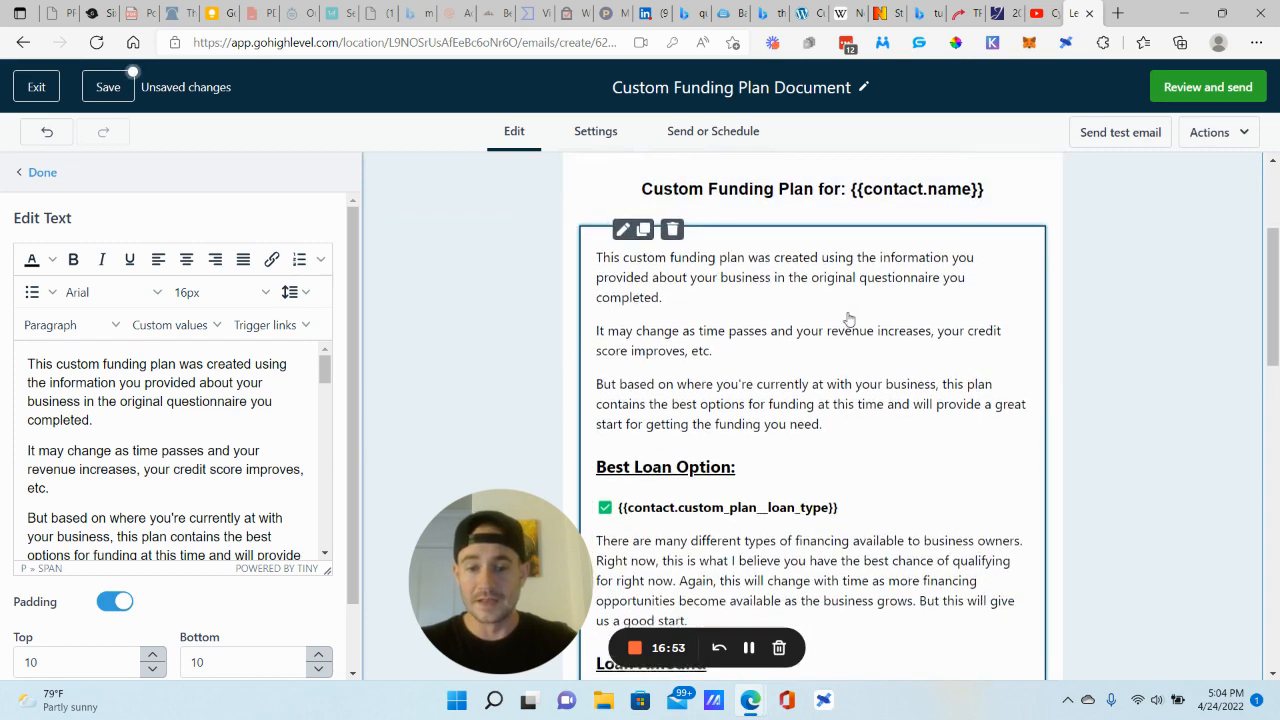
{"action": "left_click", "coordinate": [825, 274]}
{"action": "left_click", "coordinate": [745, 295]}
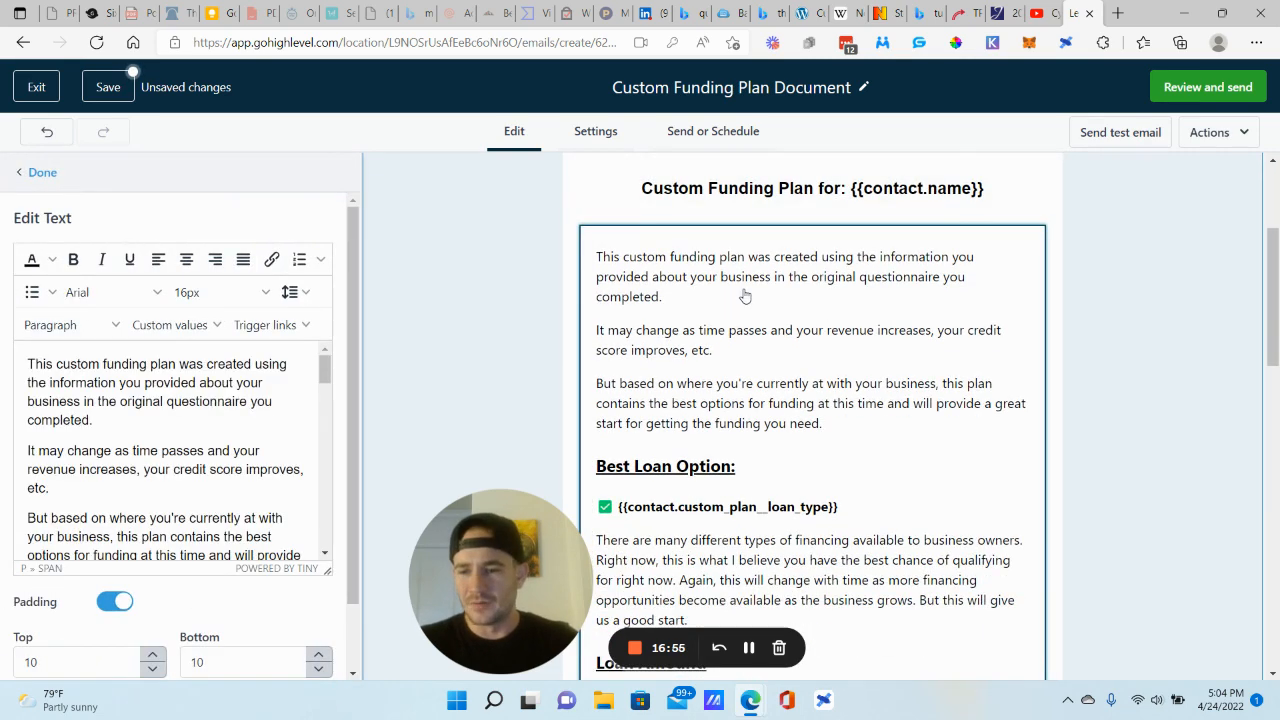
{"action": "scroll", "coordinate": [767, 304], "scroll_direction": "down", "scroll_amount": 10}
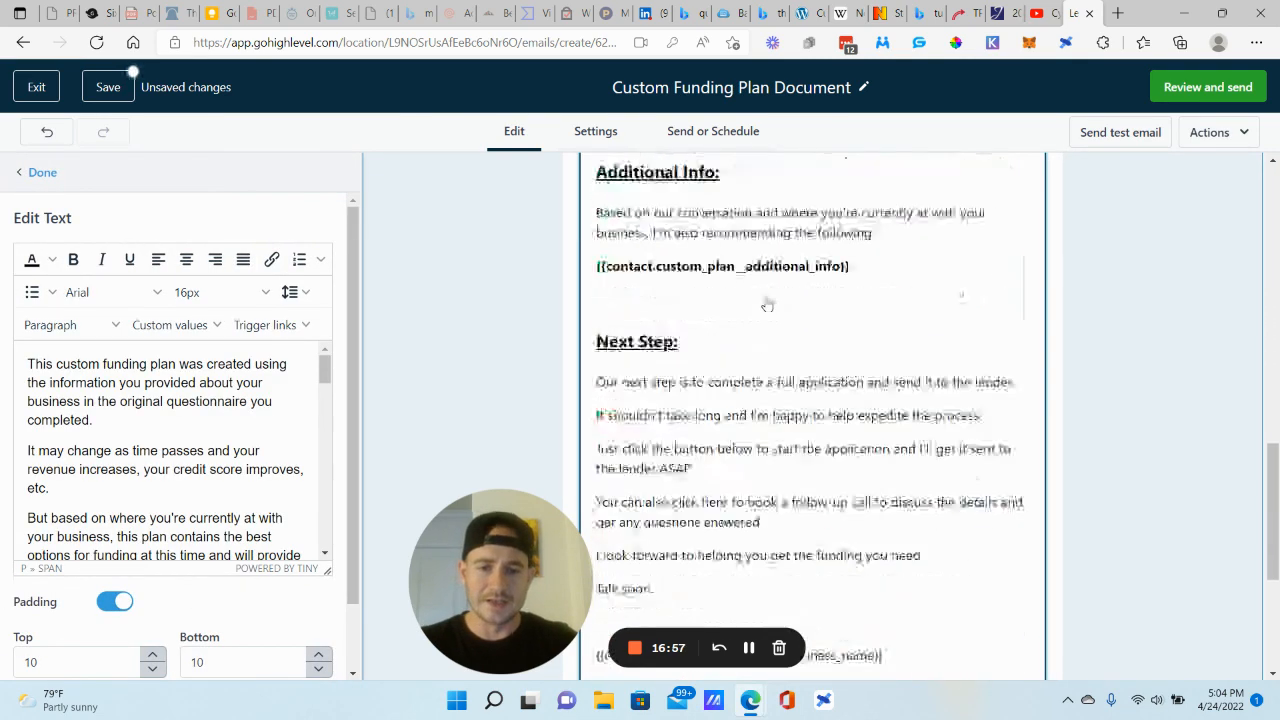
{"action": "scroll", "coordinate": [767, 304], "scroll_direction": "up", "scroll_amount": 3}
{"action": "left_click_drag", "start_coordinate": [534, 582], "coordinate": [266, 582]}
{"action": "scroll", "coordinate": [807, 420], "scroll_direction": "up", "scroll_amount": 6}
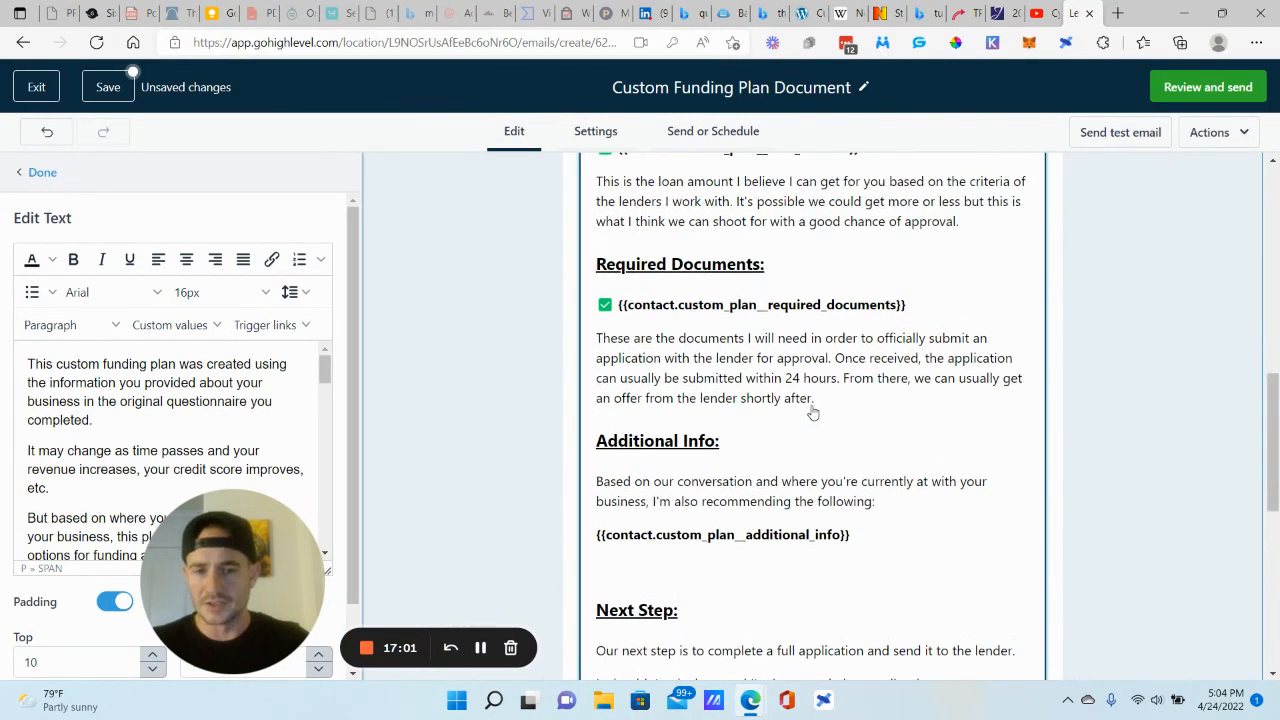
{"action": "scroll", "coordinate": [813, 408], "scroll_direction": "up", "scroll_amount": 4}
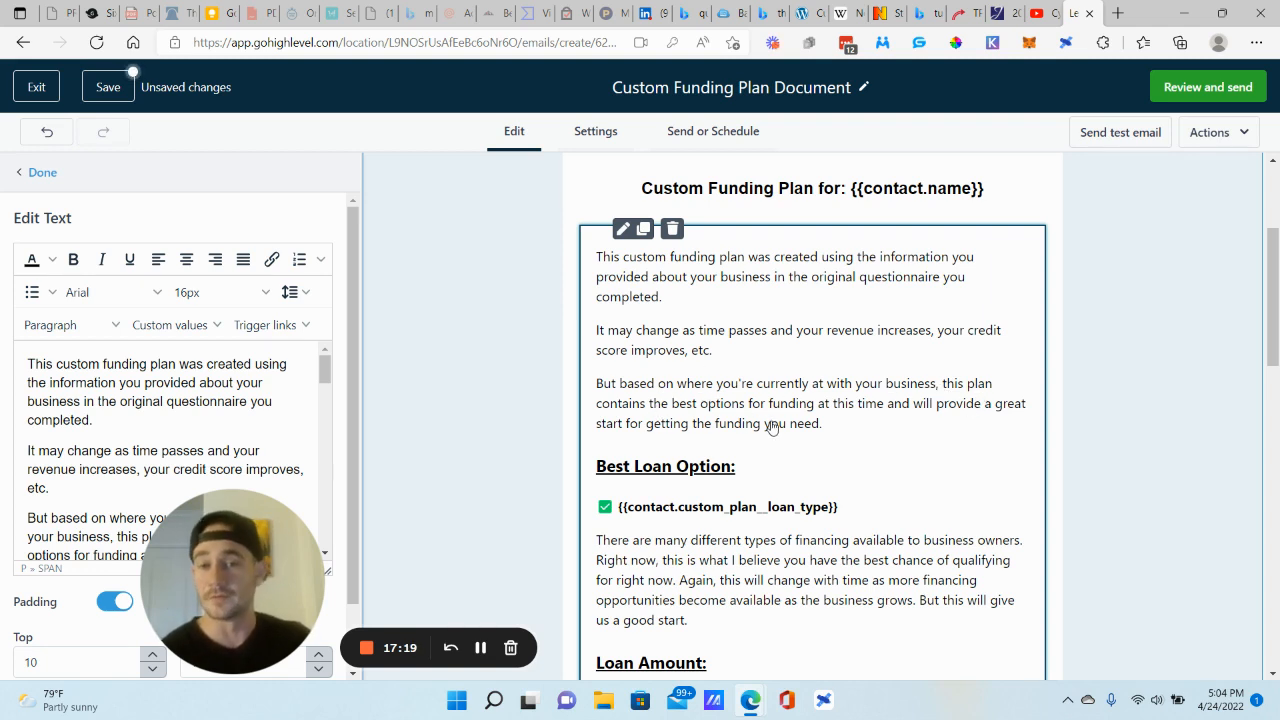
{"action": "scroll", "coordinate": [772, 427], "scroll_direction": "down", "scroll_amount": 2}
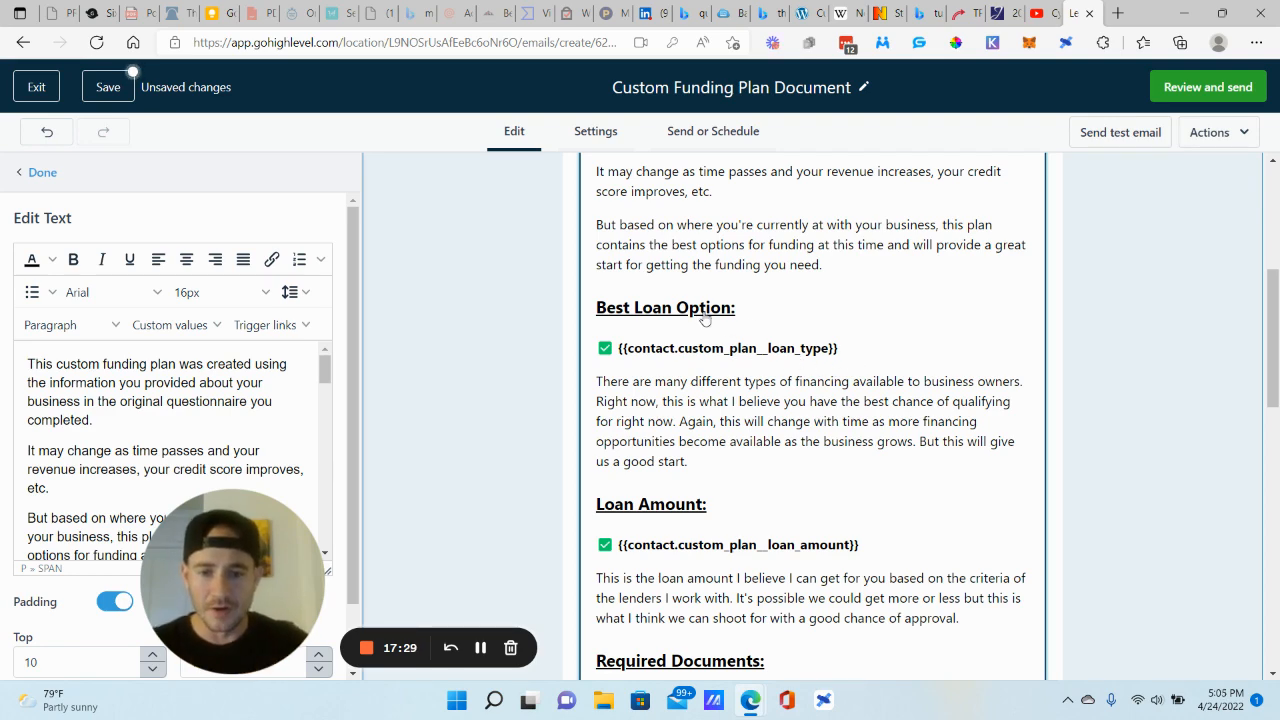
Locate the Best Loan Option heading in the text block's editor and select it to examine its formatting.
{"action": "scroll", "coordinate": [113, 413], "scroll_direction": "down", "scroll_amount": 3}
{"action": "left_click_drag", "start_coordinate": [189, 416], "coordinate": [28, 413]}
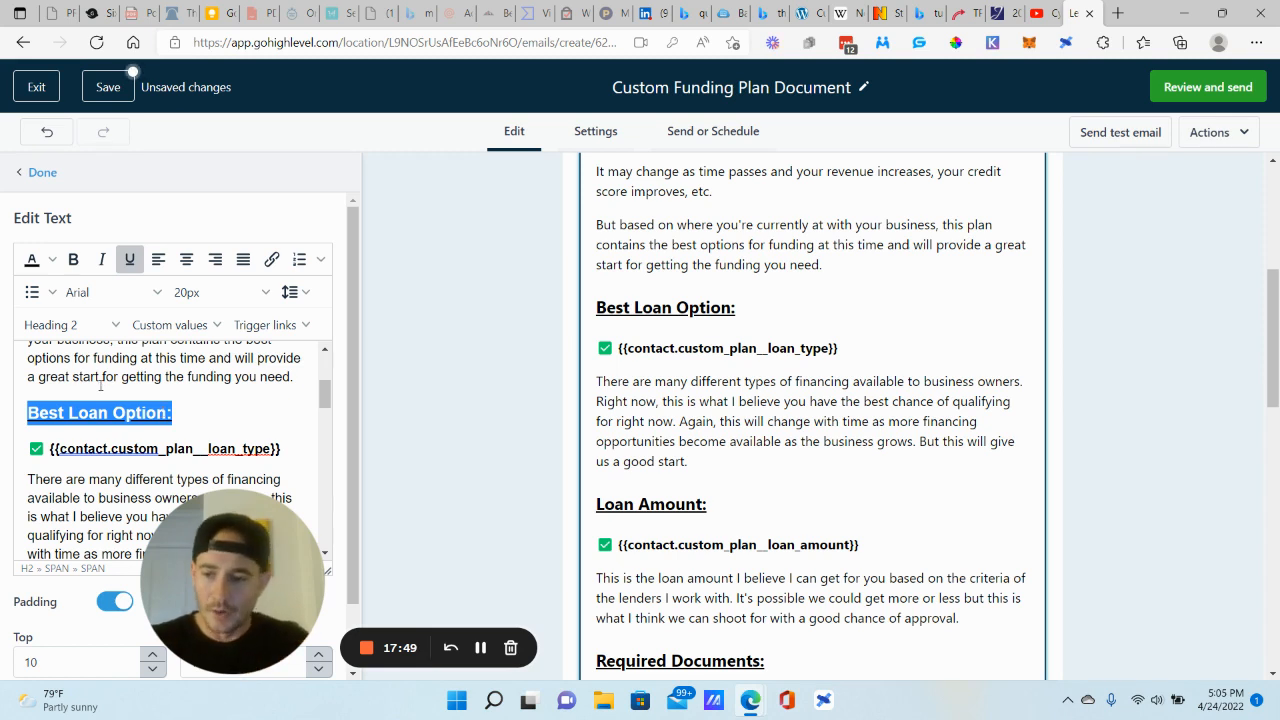
{"action": "left_click", "coordinate": [170, 414]}
{"action": "scroll", "coordinate": [180, 412], "scroll_direction": "down", "scroll_amount": 1}
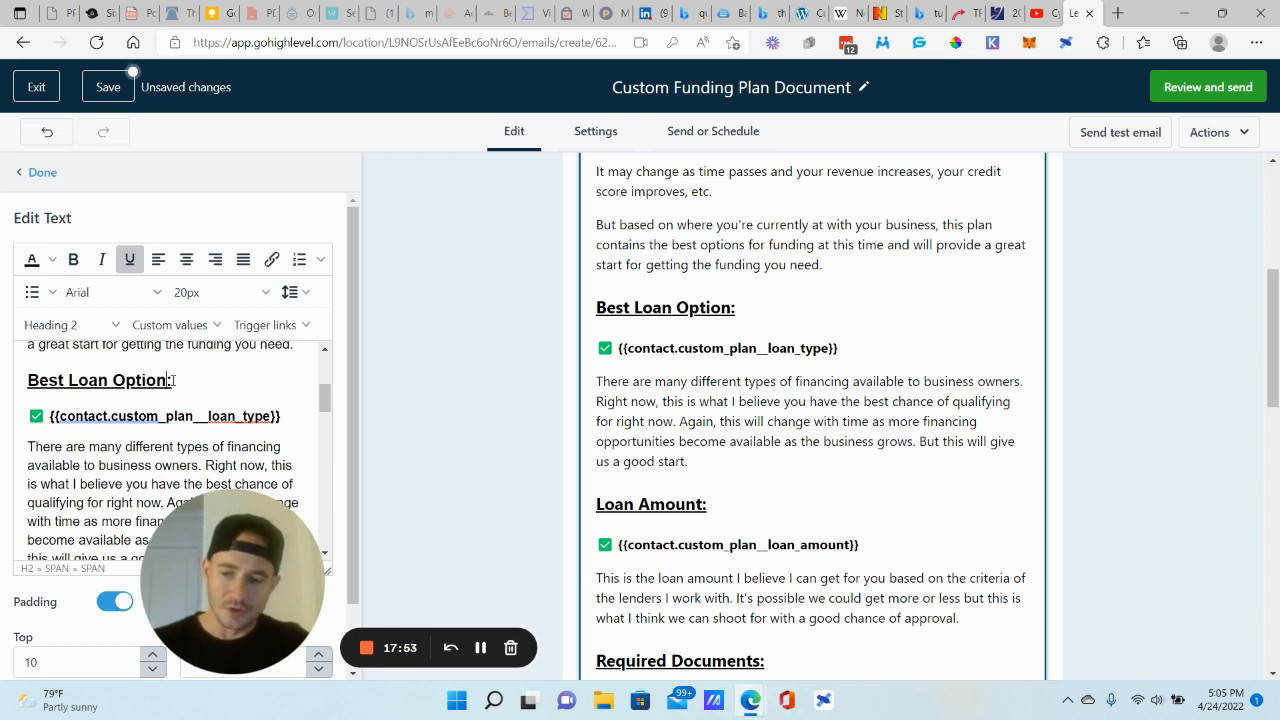
Select the loan type placeholder and view the Contact custom fields that can be inserted there, closing the list without choosing one.
{"action": "left_click_drag", "start_coordinate": [286, 418], "coordinate": [68, 427]}
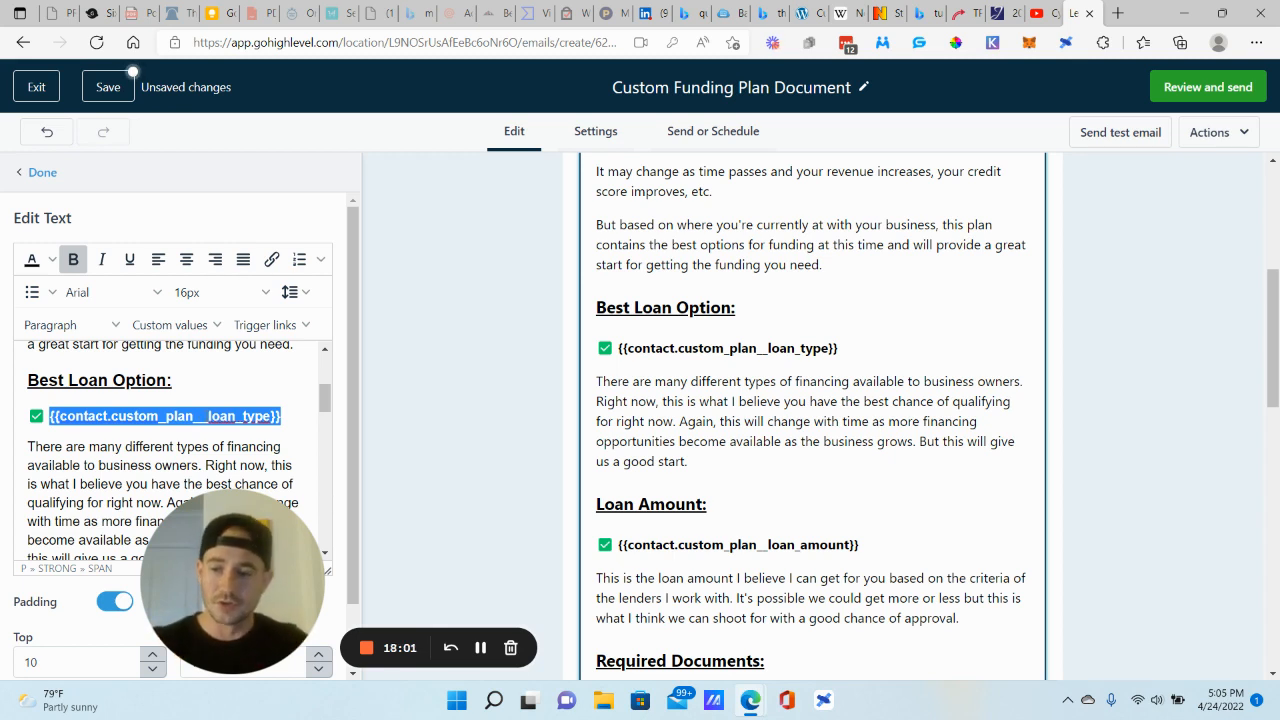
{"action": "left_click", "coordinate": [216, 325]}
{"action": "mouse_move", "coordinate": [158, 489]}
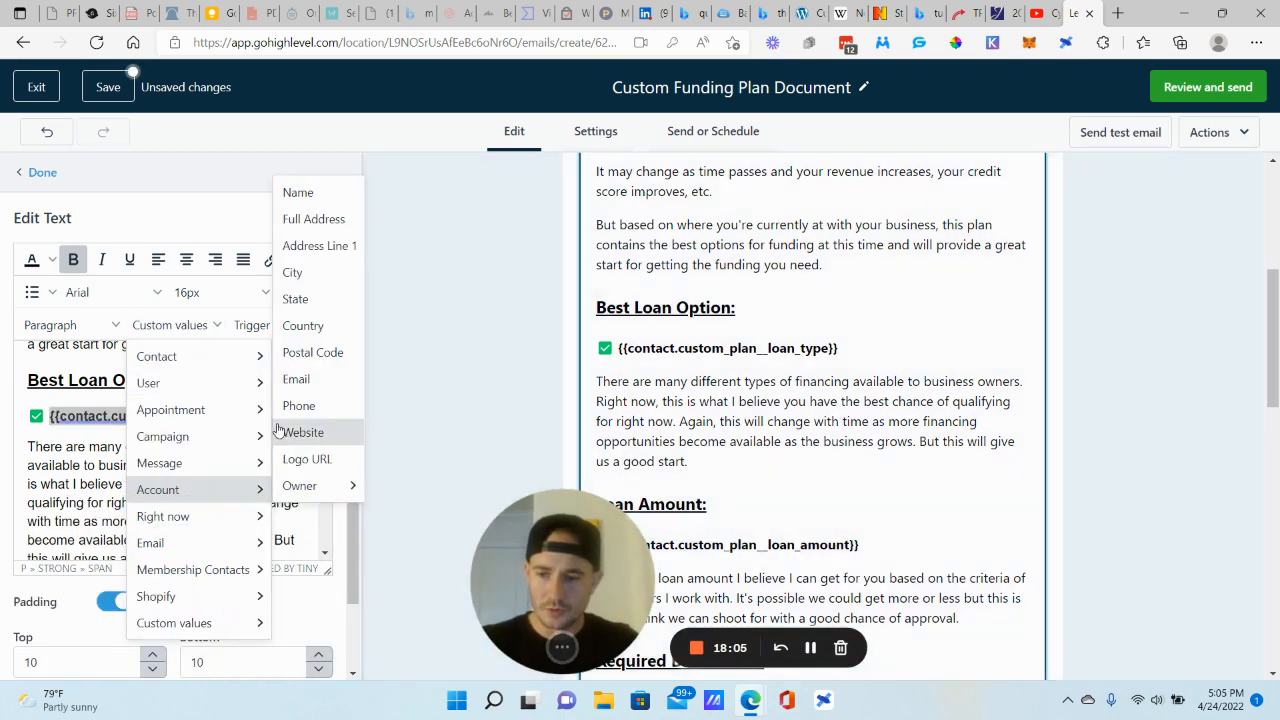
{"action": "mouse_move", "coordinate": [223, 357]}
{"action": "scroll", "coordinate": [320, 440], "scroll_direction": "down", "scroll_amount": 2}
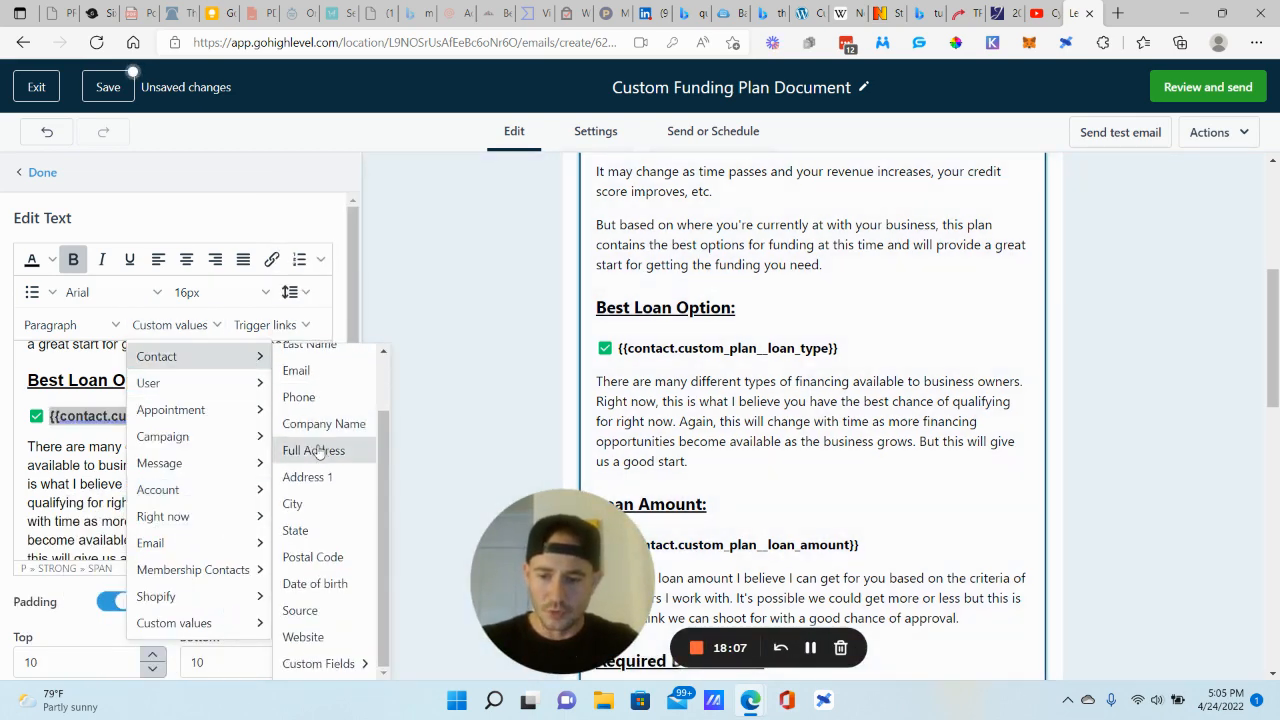
{"action": "mouse_move", "coordinate": [330, 663]}
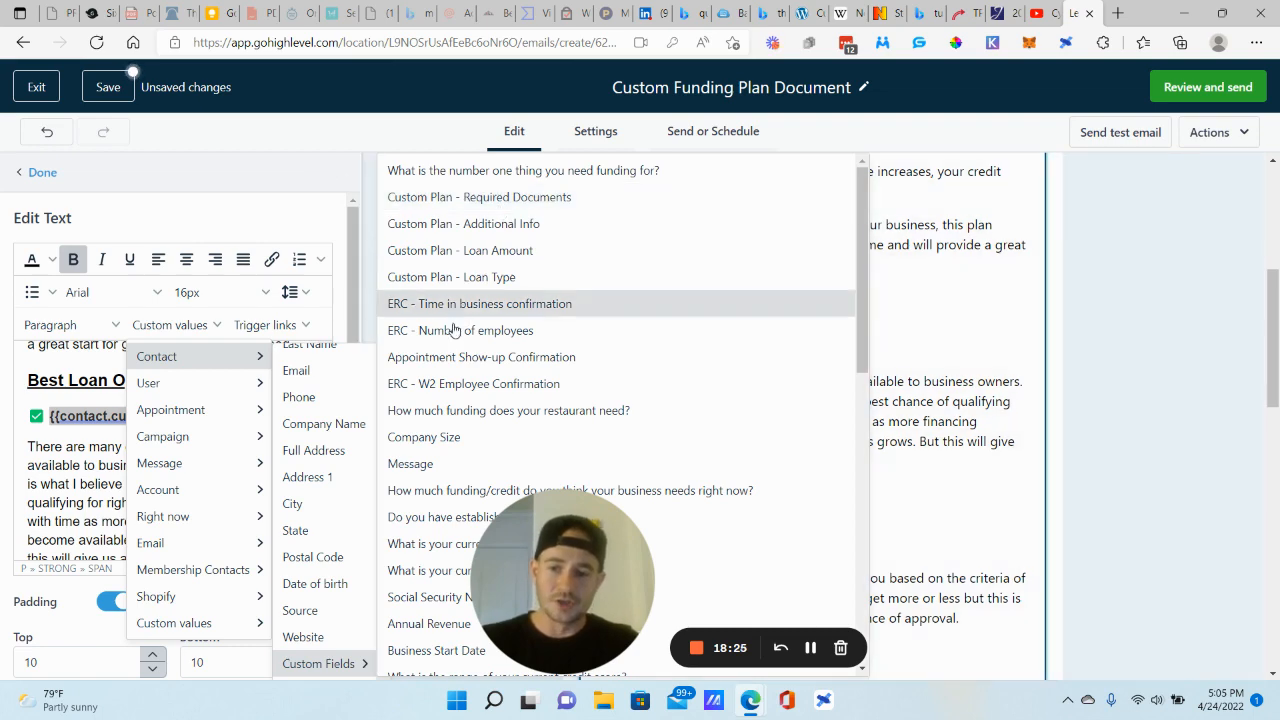
{"action": "left_click", "coordinate": [79, 484]}
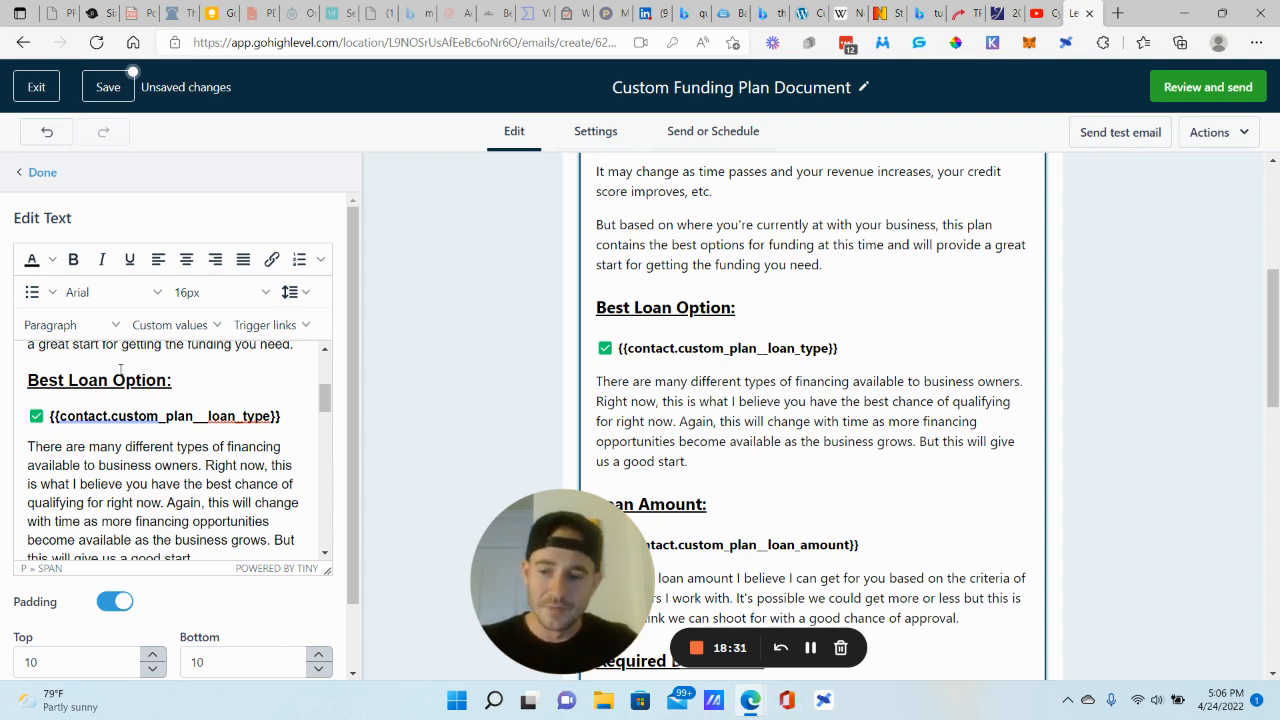
Examine the remaining loan type, loan amount, required documents and additional info placeholders, and the sign-off, application button and footer.
{"action": "scroll", "coordinate": [136, 390], "scroll_direction": "down", "scroll_amount": 2}
{"action": "scroll", "coordinate": [128, 423], "scroll_direction": "up", "scroll_amount": 1}
{"action": "scroll", "coordinate": [211, 399], "scroll_direction": "down", "scroll_amount": 1}
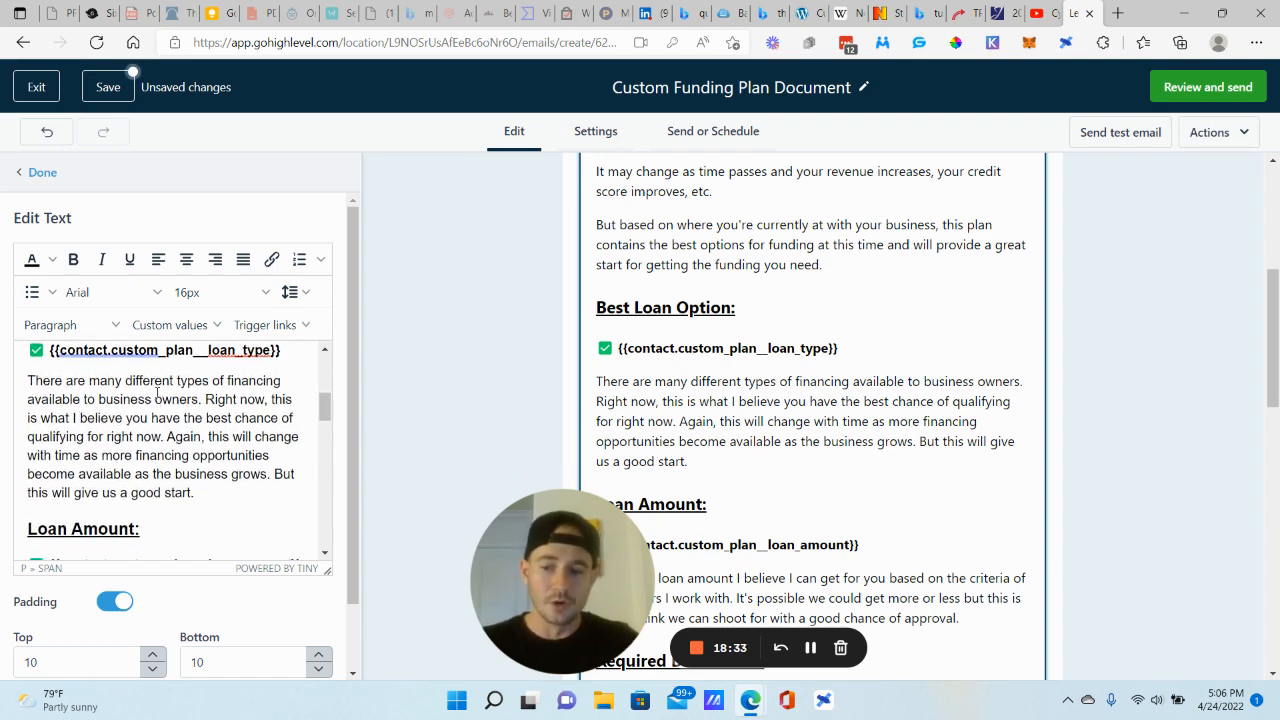
{"action": "scroll", "coordinate": [185, 442], "scroll_direction": "up", "scroll_amount": 1}
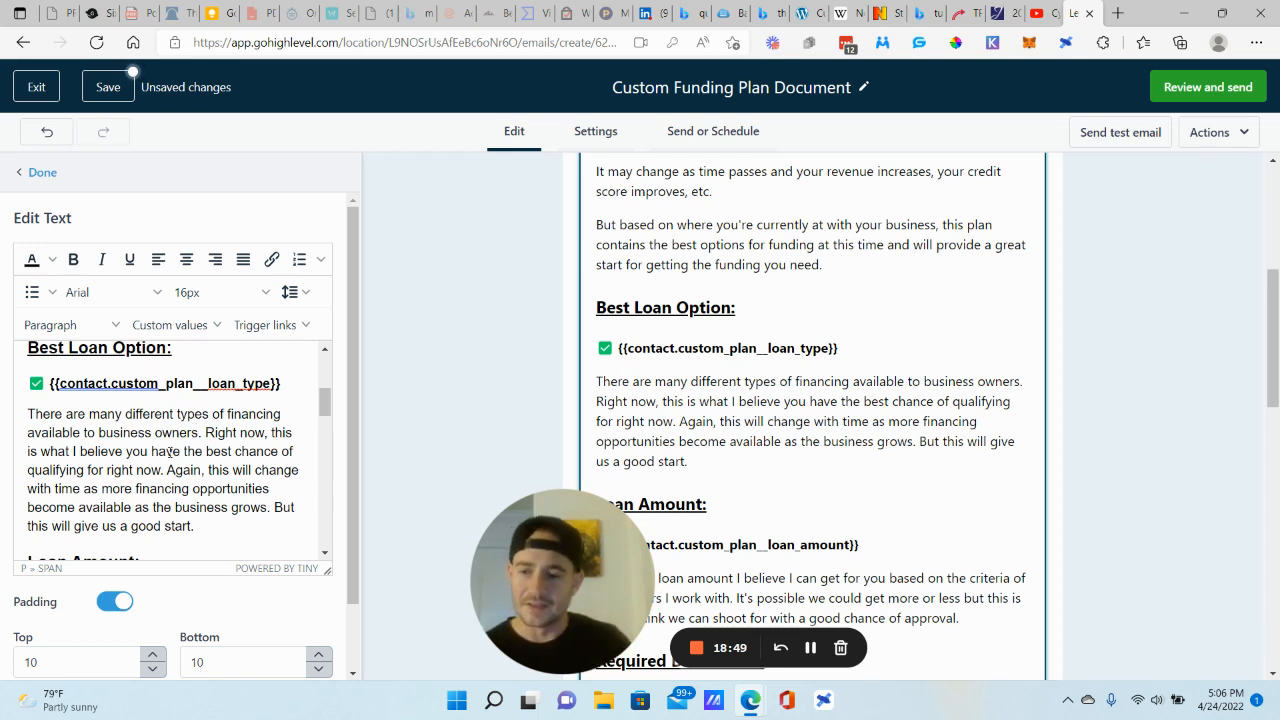
{"action": "scroll", "coordinate": [124, 443], "scroll_direction": "down", "scroll_amount": 1}
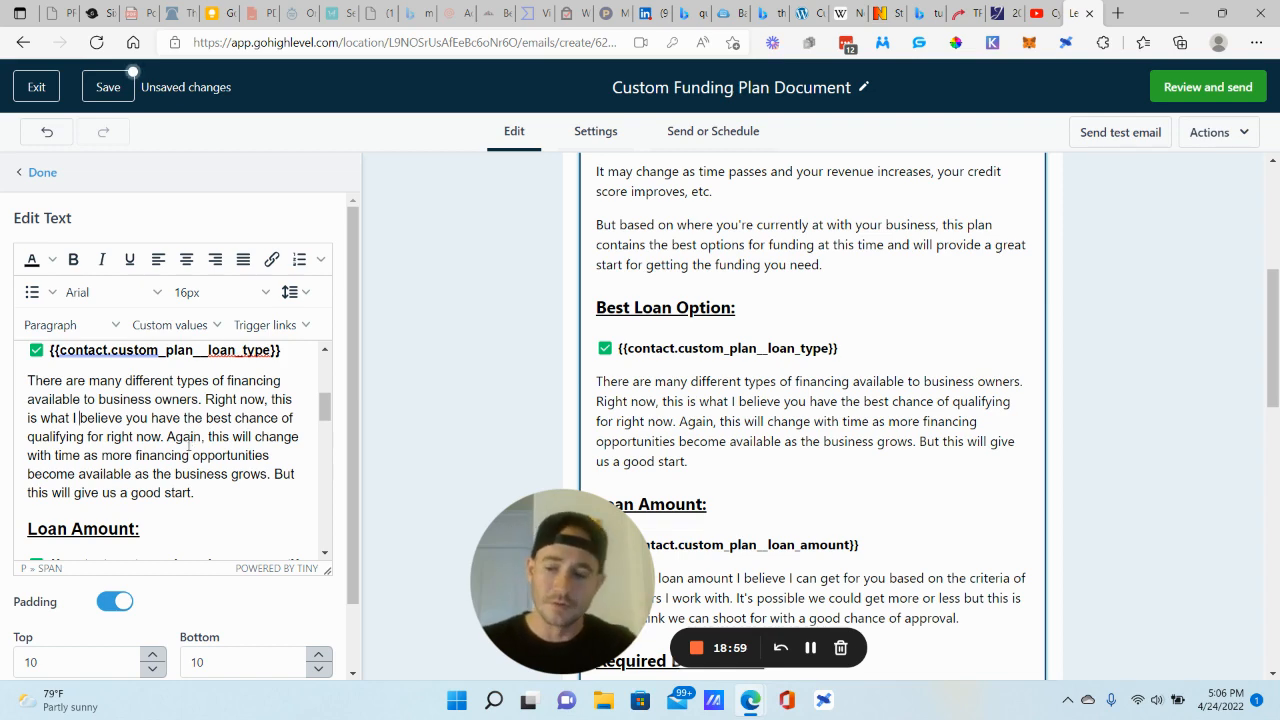
{"action": "scroll", "coordinate": [190, 442], "scroll_direction": "down", "scroll_amount": 3}
{"action": "left_click", "coordinate": [283, 434]}
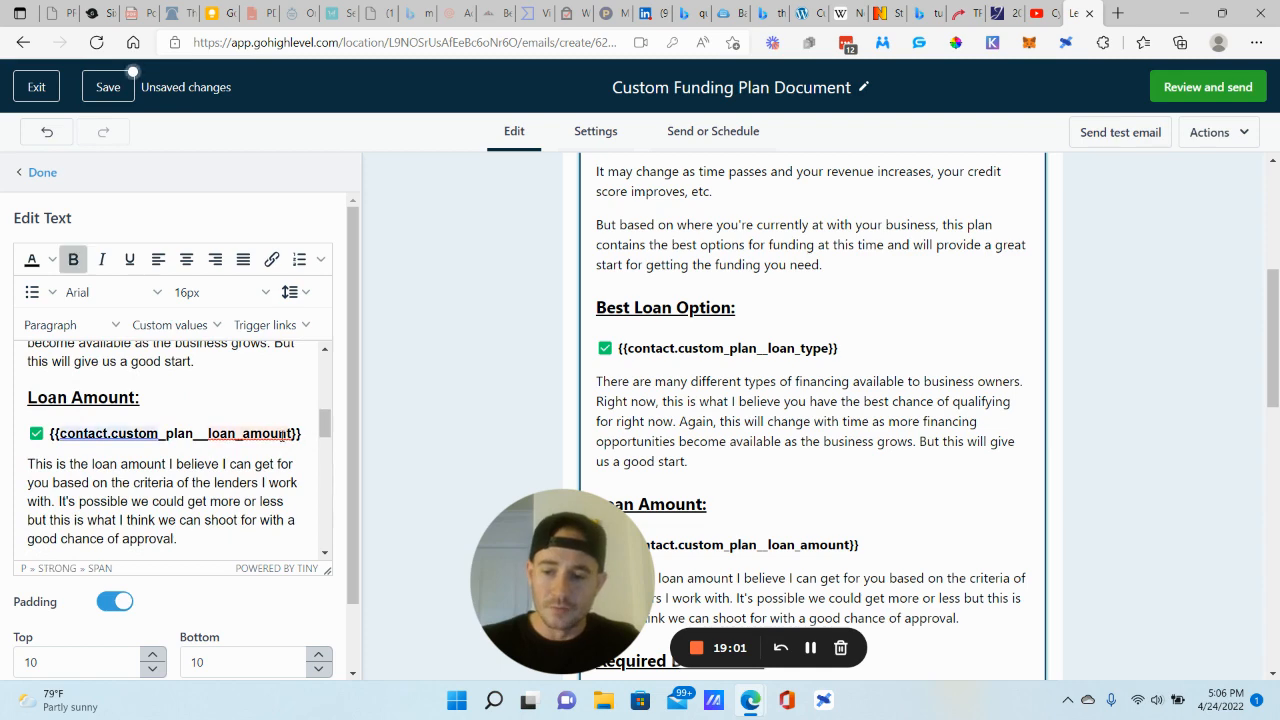
{"action": "scroll", "coordinate": [102, 413], "scroll_direction": "down", "scroll_amount": 2}
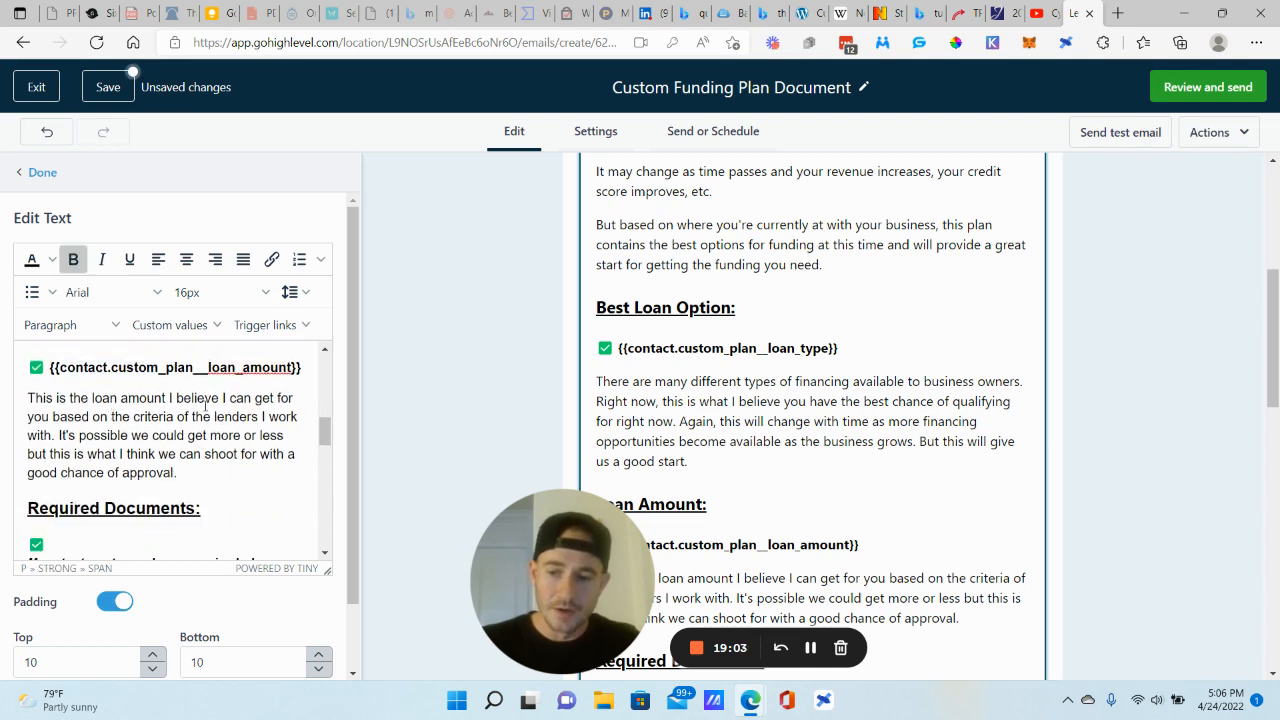
{"action": "scroll", "coordinate": [158, 404], "scroll_direction": "down", "scroll_amount": 5}
{"action": "scroll", "coordinate": [909, 371], "scroll_direction": "down", "scroll_amount": 5}
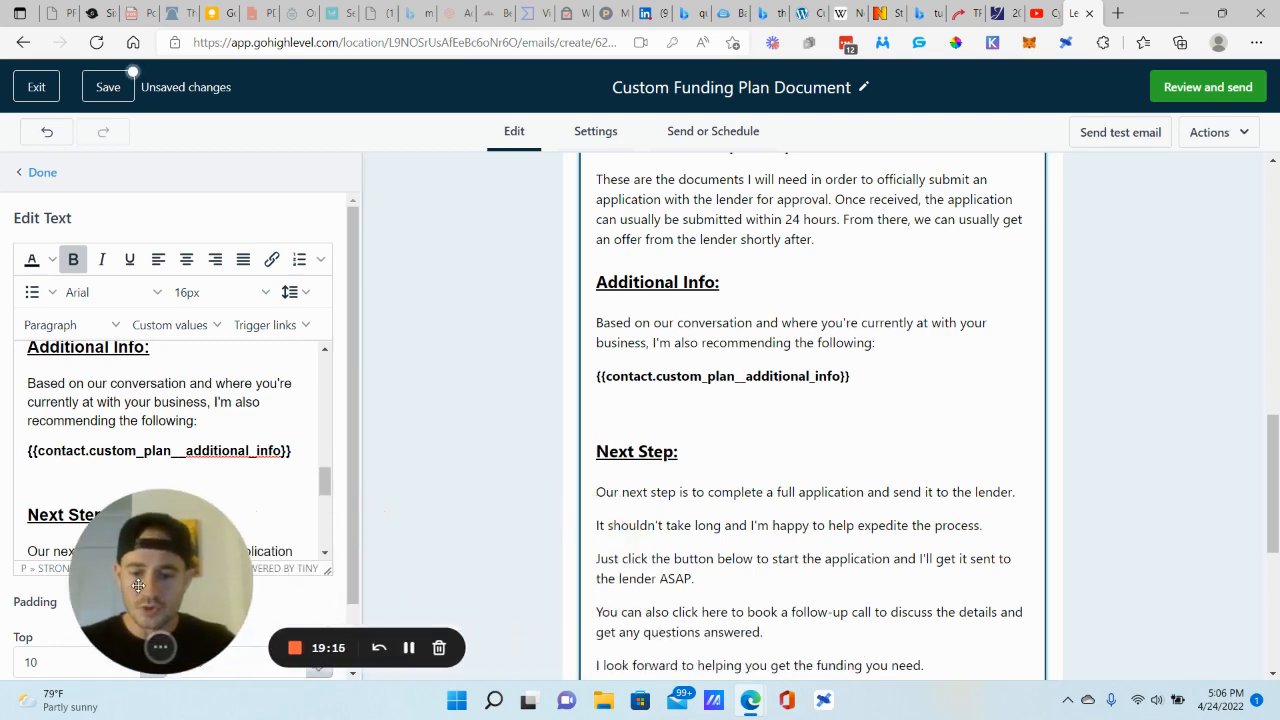
{"action": "scroll", "coordinate": [771, 371], "scroll_direction": "down", "scroll_amount": 5}
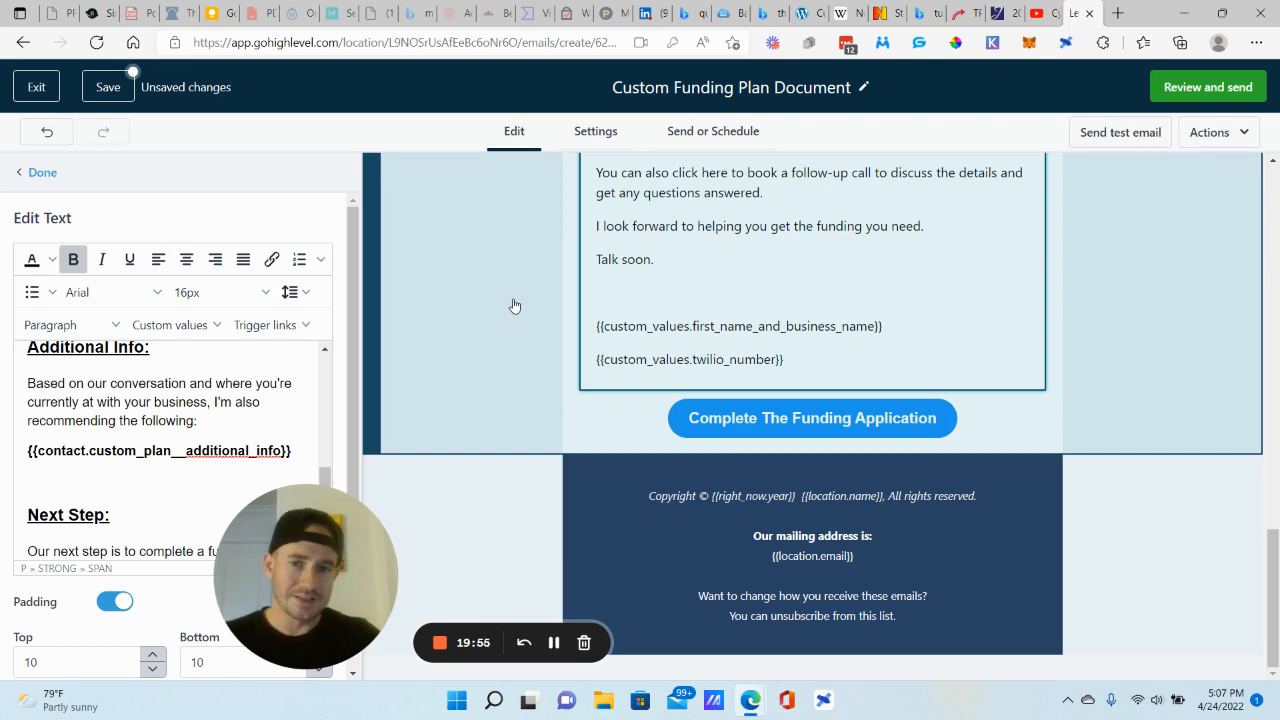
Review the email's sender and subject line settings, and open its send and schedule options.
{"action": "scroll", "coordinate": [737, 297], "scroll_direction": "up", "scroll_amount": 15}
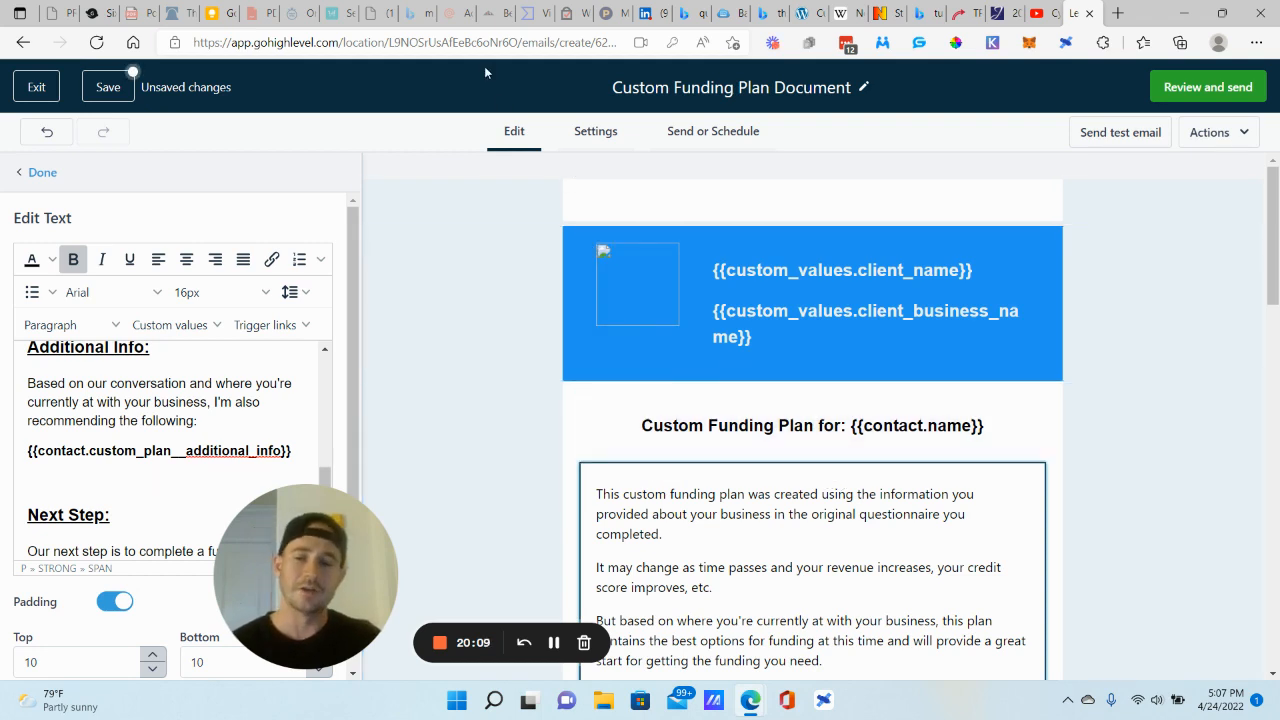
{"action": "left_click", "coordinate": [600, 135]}
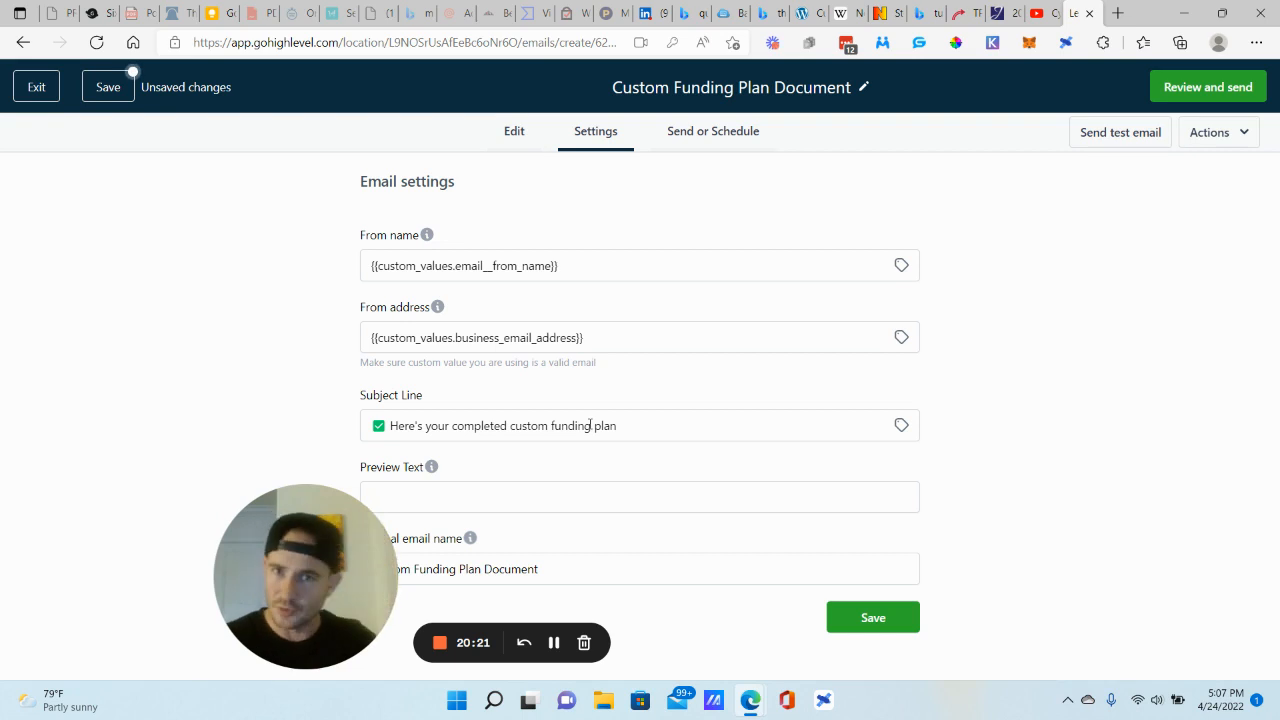
{"action": "left_click", "coordinate": [709, 142]}
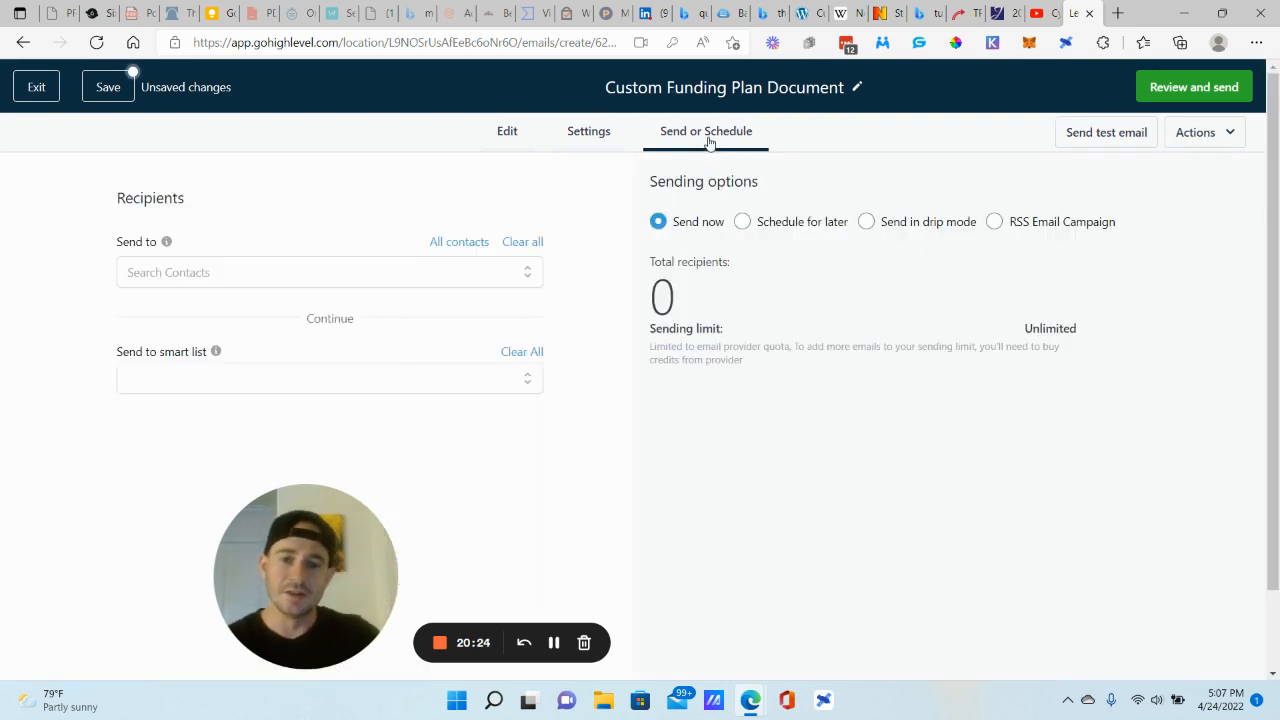
Select the first listed contact as recipient, view the send review, and cancel it and remove the recipient.
{"action": "left_click", "coordinate": [243, 281]}
{"action": "left_click", "coordinate": [228, 328]}
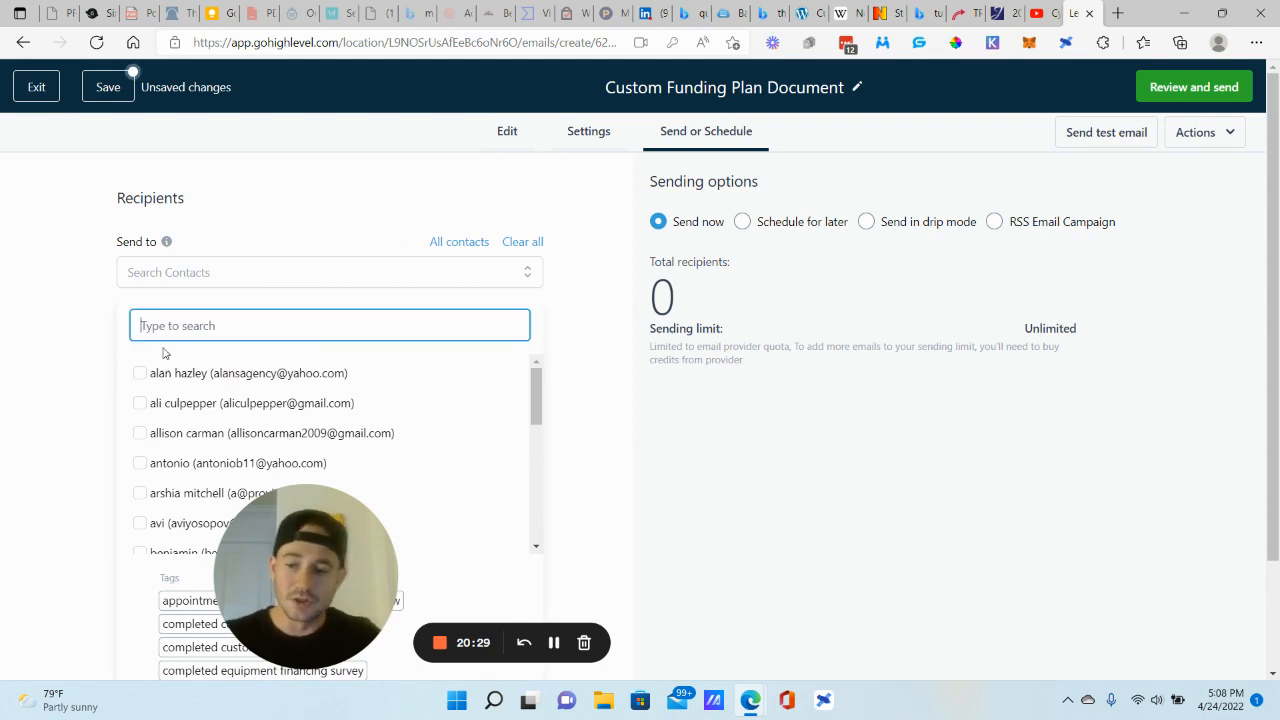
{"action": "left_click", "coordinate": [139, 373]}
{"action": "left_click", "coordinate": [1196, 92]}
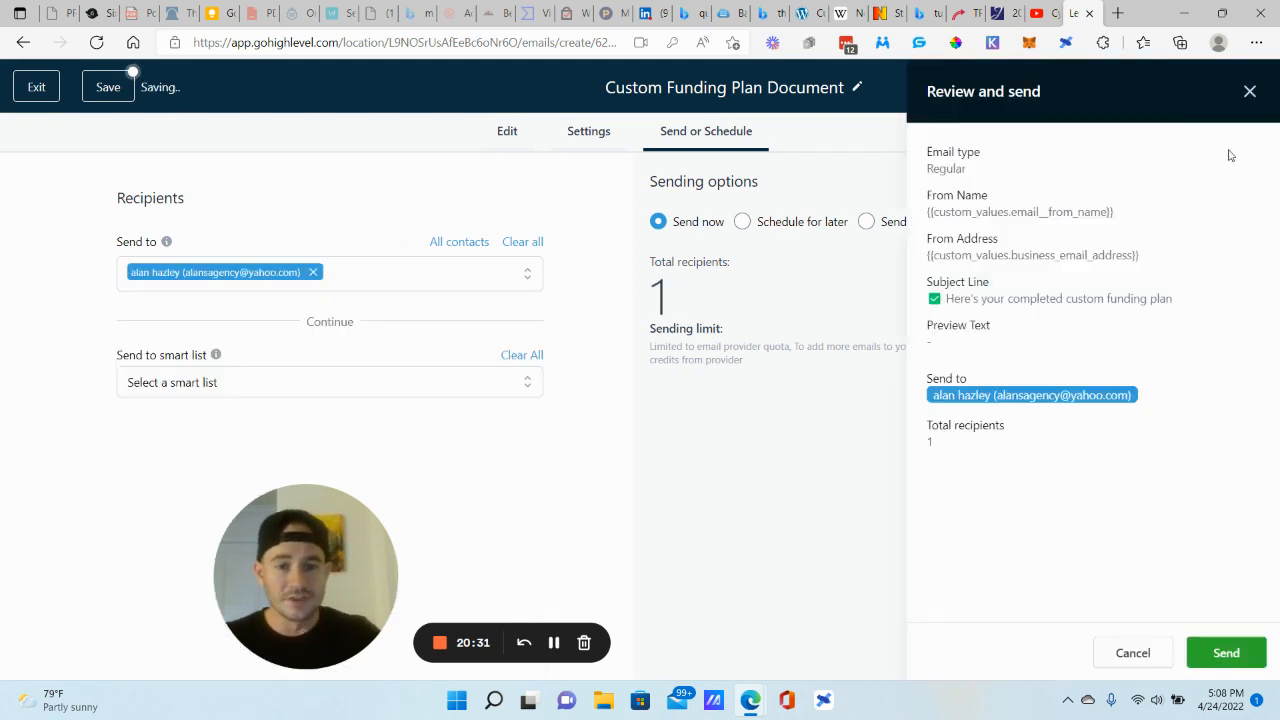
{"action": "left_click", "coordinate": [1133, 655]}
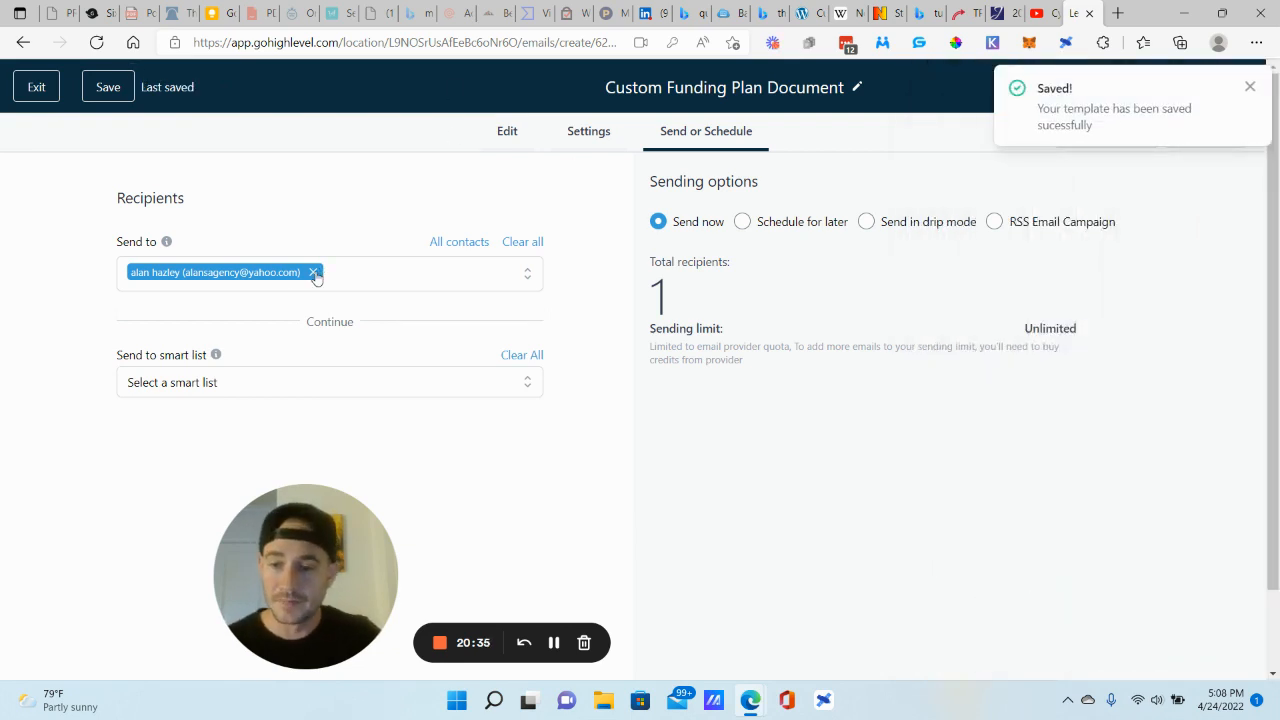
{"action": "left_click", "coordinate": [313, 272]}
Save the Custom Funding Plan Document email and exit the email editor.
{"action": "left_click", "coordinate": [127, 95]}
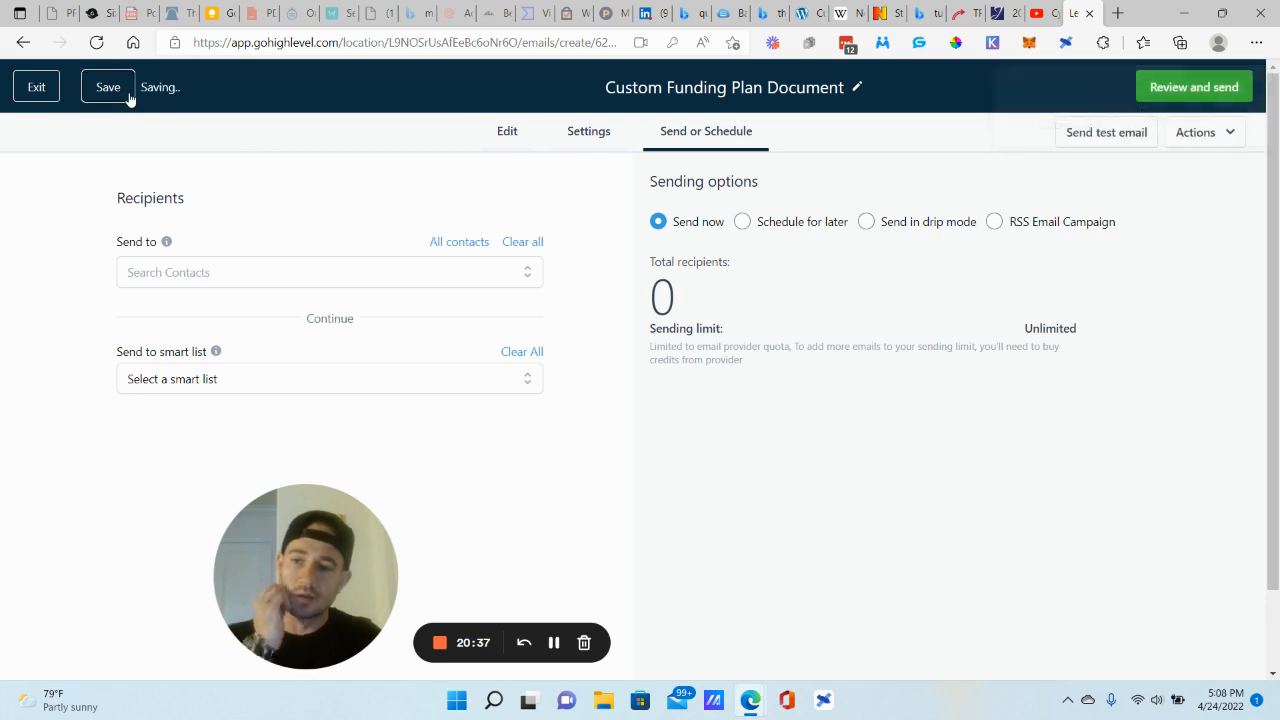
{"action": "left_click", "coordinate": [36, 88]}
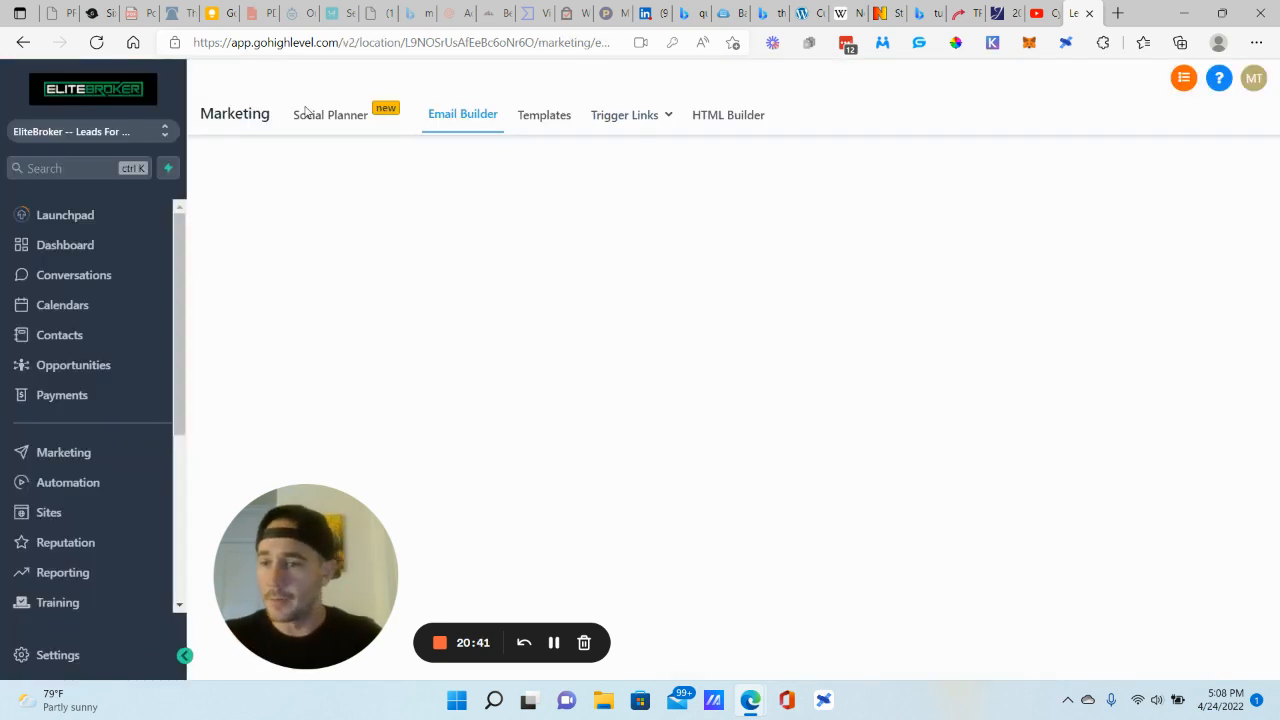
Create a new automation workflow from scratch.
{"action": "left_click", "coordinate": [76, 486]}
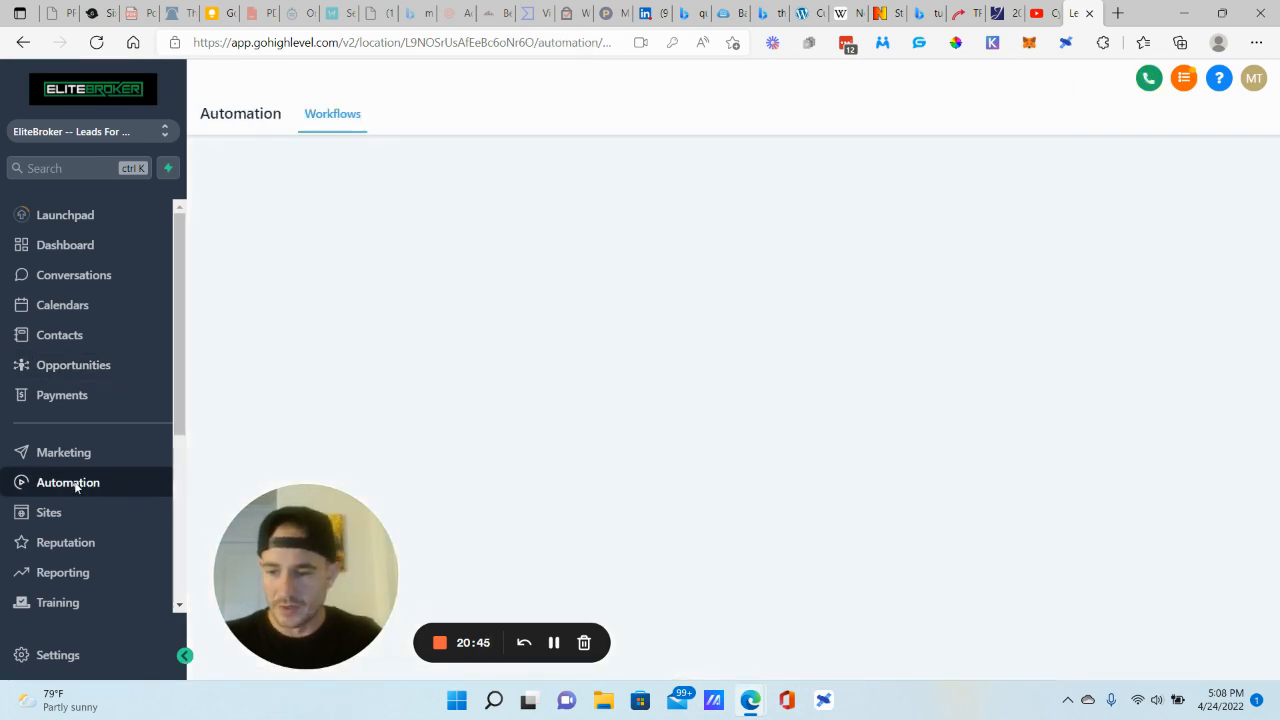
{"action": "left_click_drag", "start_coordinate": [303, 592], "coordinate": [95, 597]}
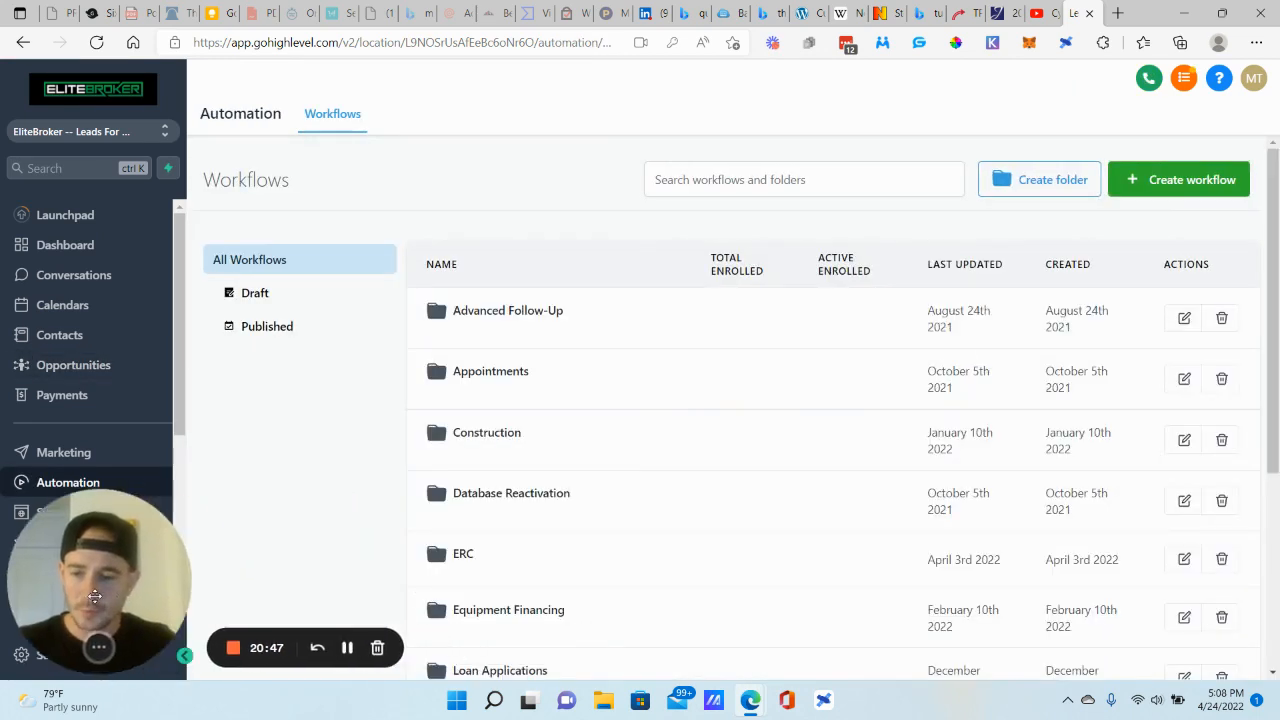
{"action": "left_click", "coordinate": [1186, 181]}
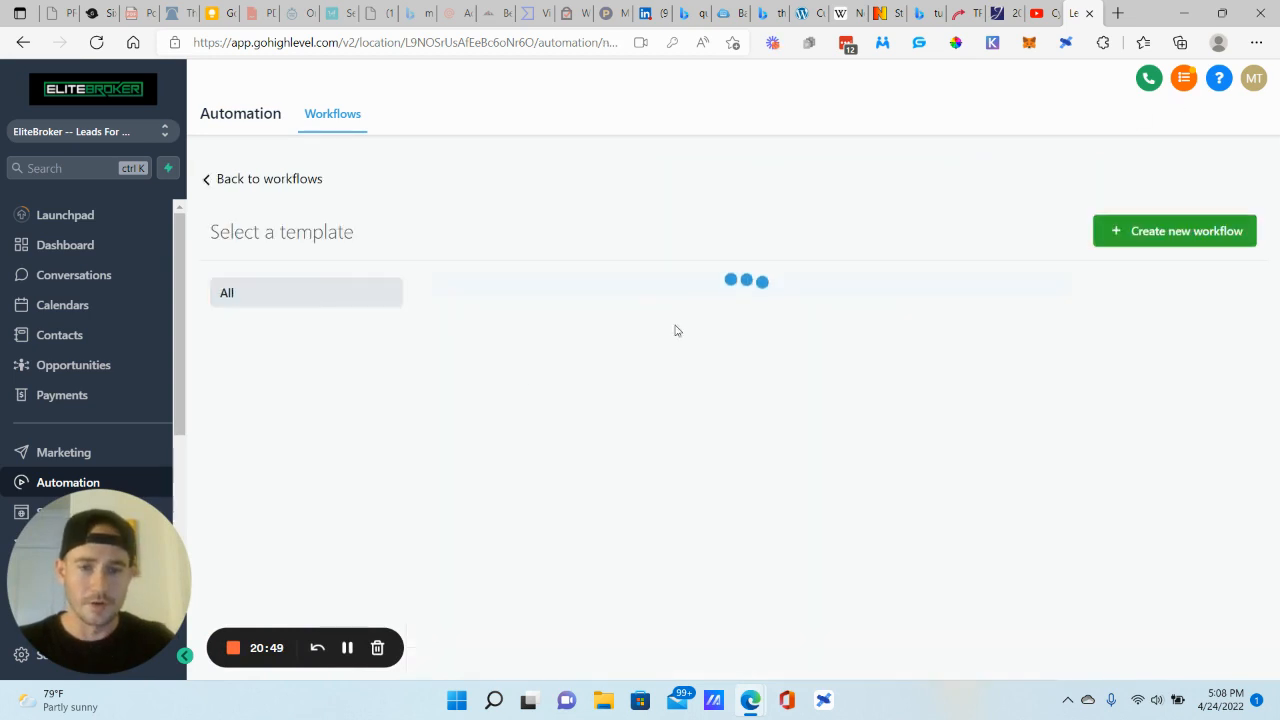
{"action": "left_click", "coordinate": [554, 512]}
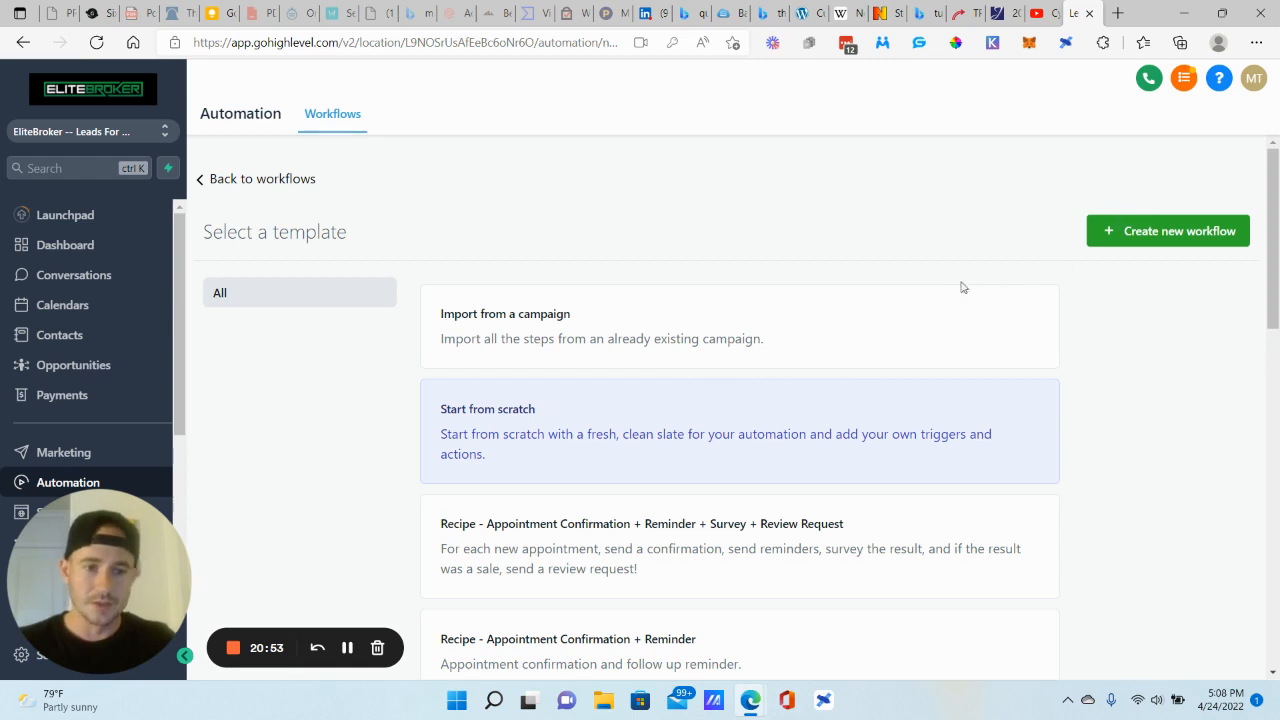
{"action": "left_click", "coordinate": [1160, 231]}
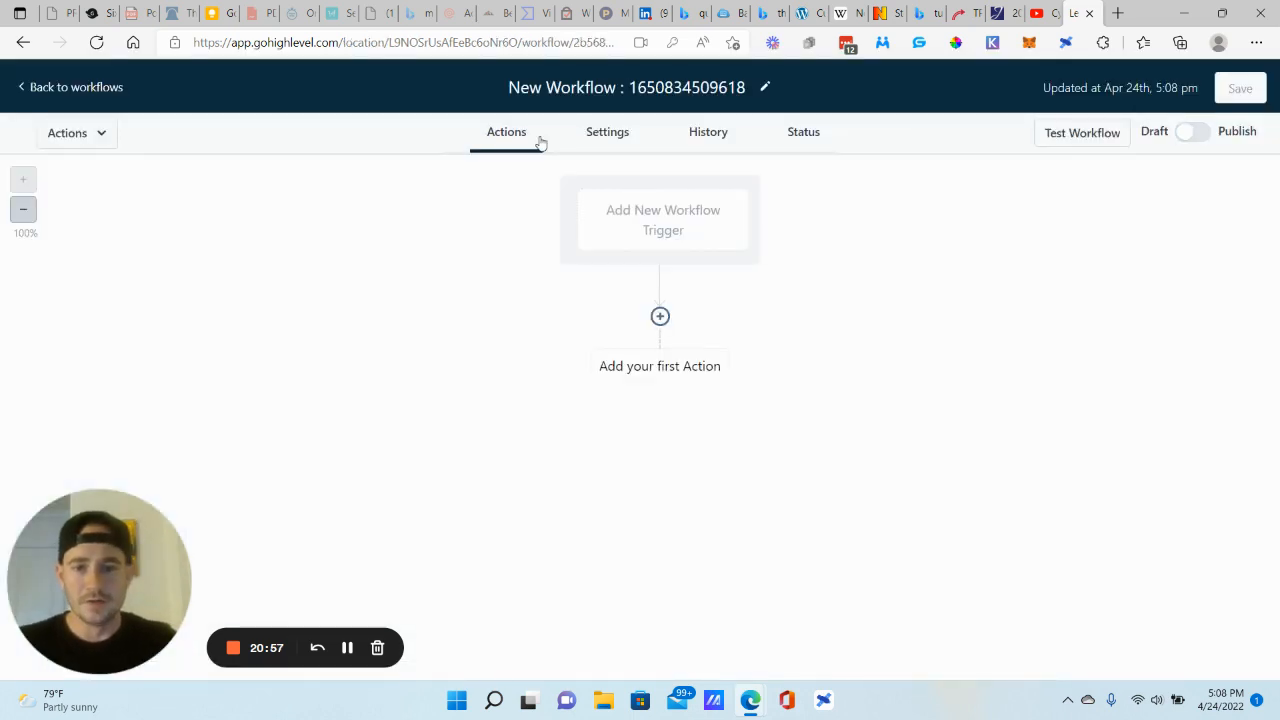
Add a trigger of type Form submitted to the new workflow.
{"action": "left_click", "coordinate": [663, 222]}
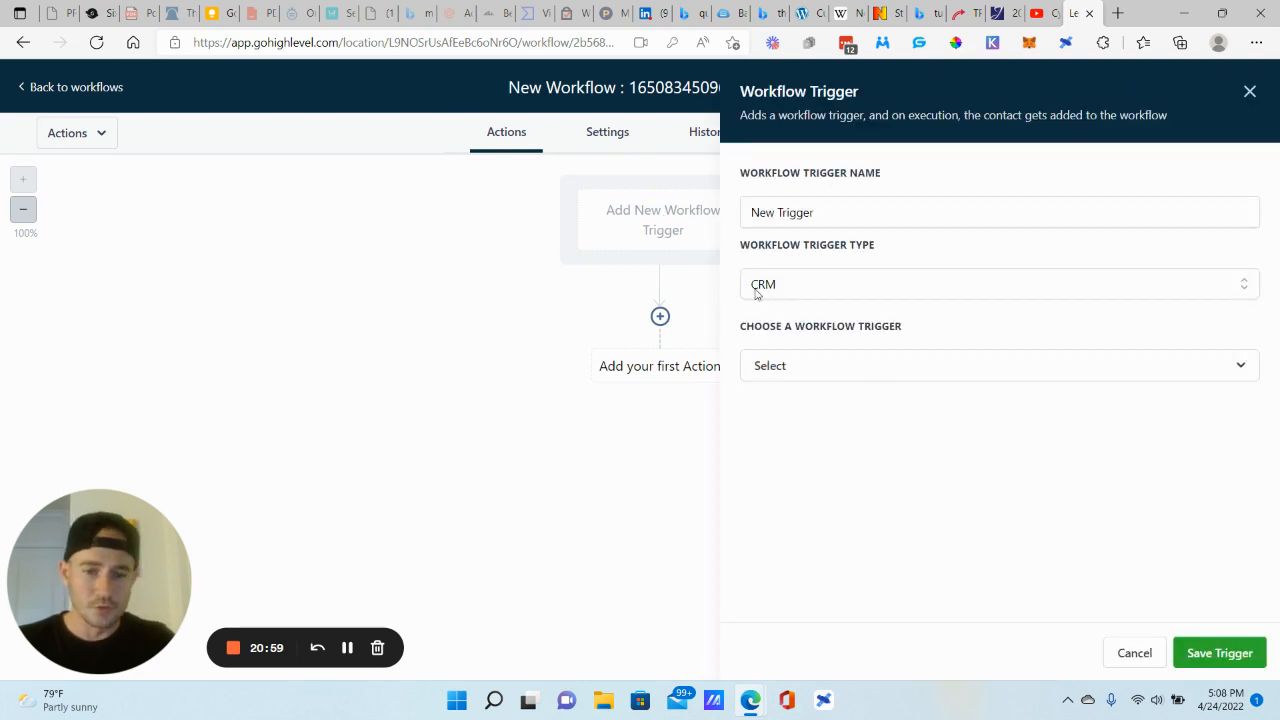
{"action": "left_click", "coordinate": [872, 366]}
{"action": "scroll", "coordinate": [926, 495], "scroll_direction": "down", "scroll_amount": 3}
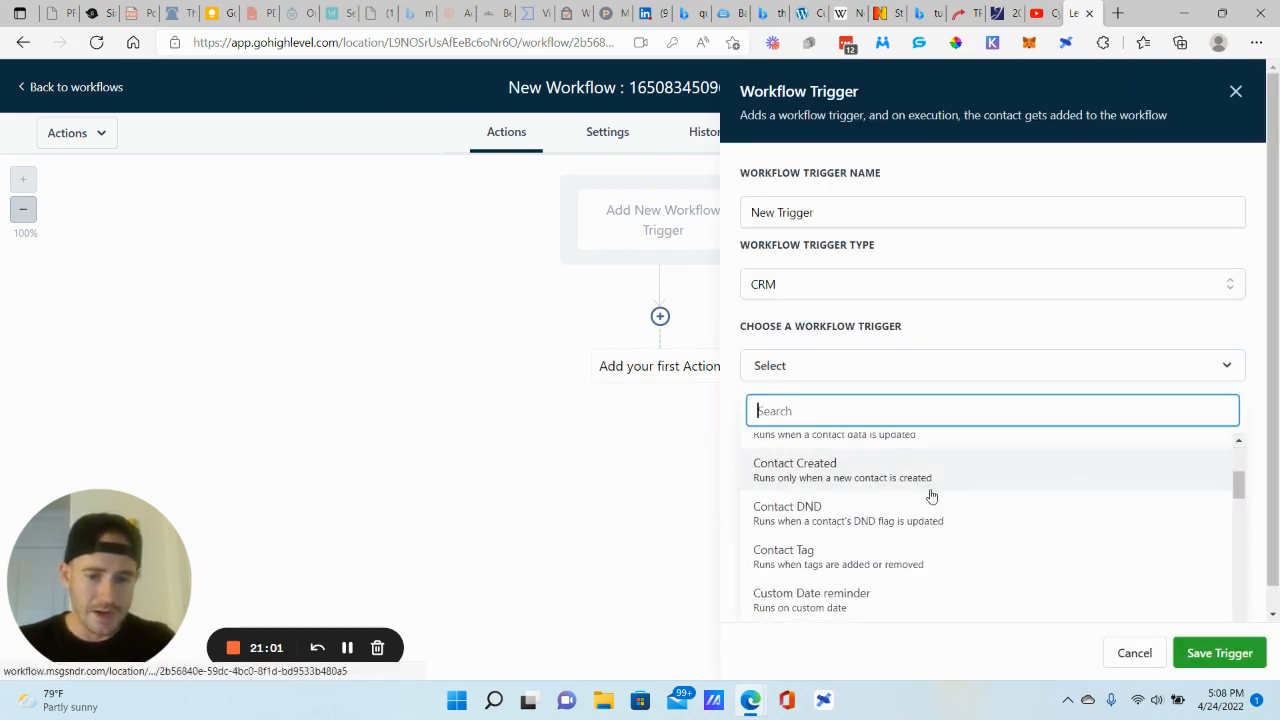
{"action": "scroll", "coordinate": [900, 470], "scroll_direction": "down", "scroll_amount": 5}
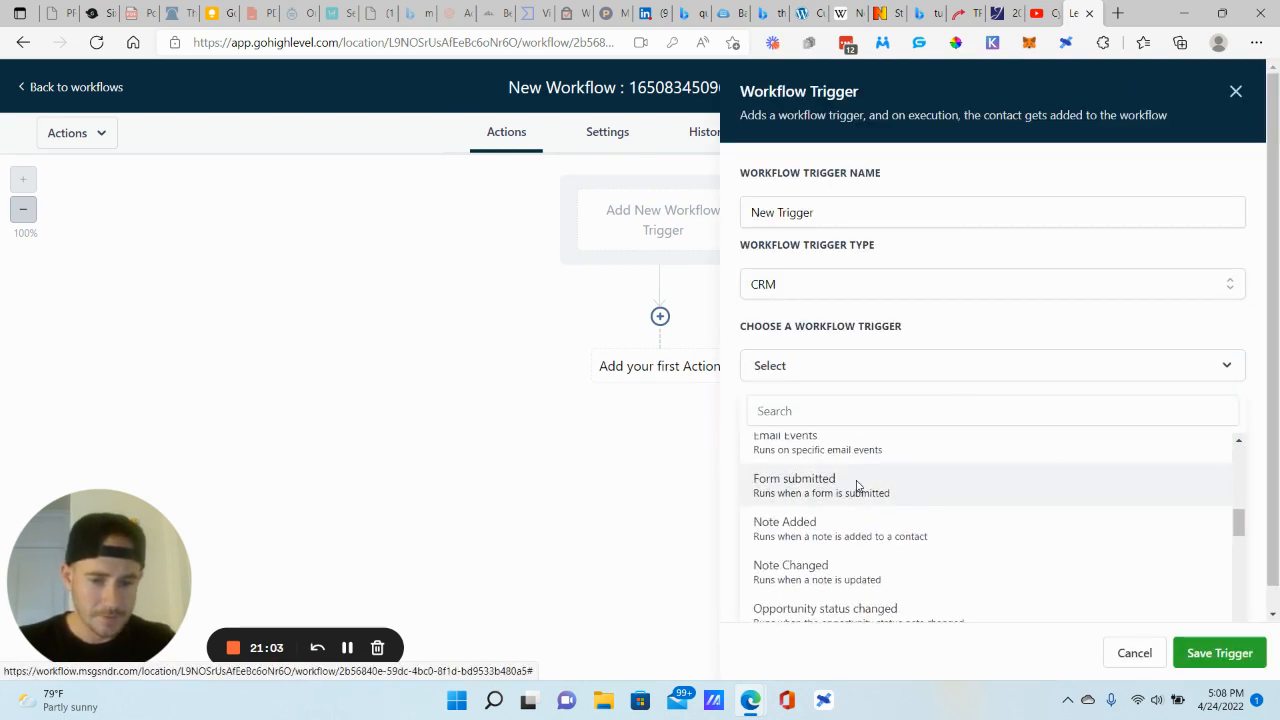
{"action": "left_click", "coordinate": [857, 484]}
{"action": "left_click", "coordinate": [800, 422]}
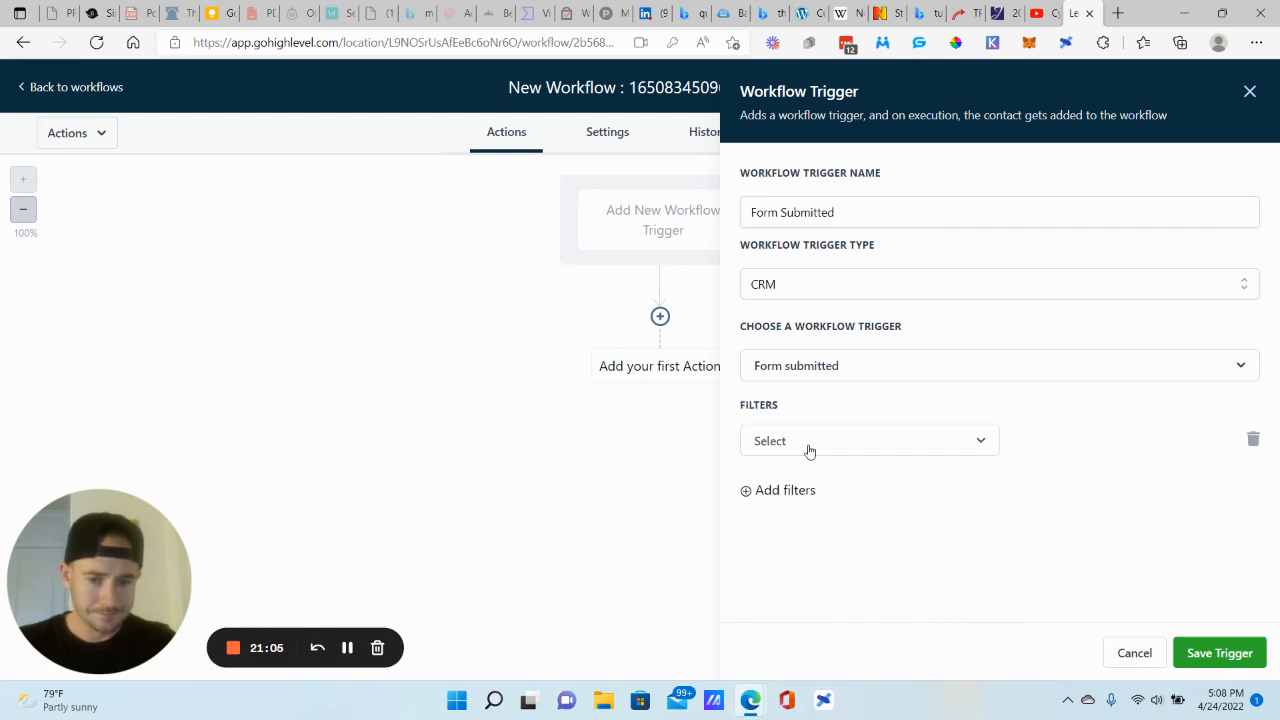
Filter the trigger so the form is Custom Plan Document, and save the trigger.
{"action": "left_click", "coordinate": [812, 445]}
{"action": "left_click", "coordinate": [788, 560]}
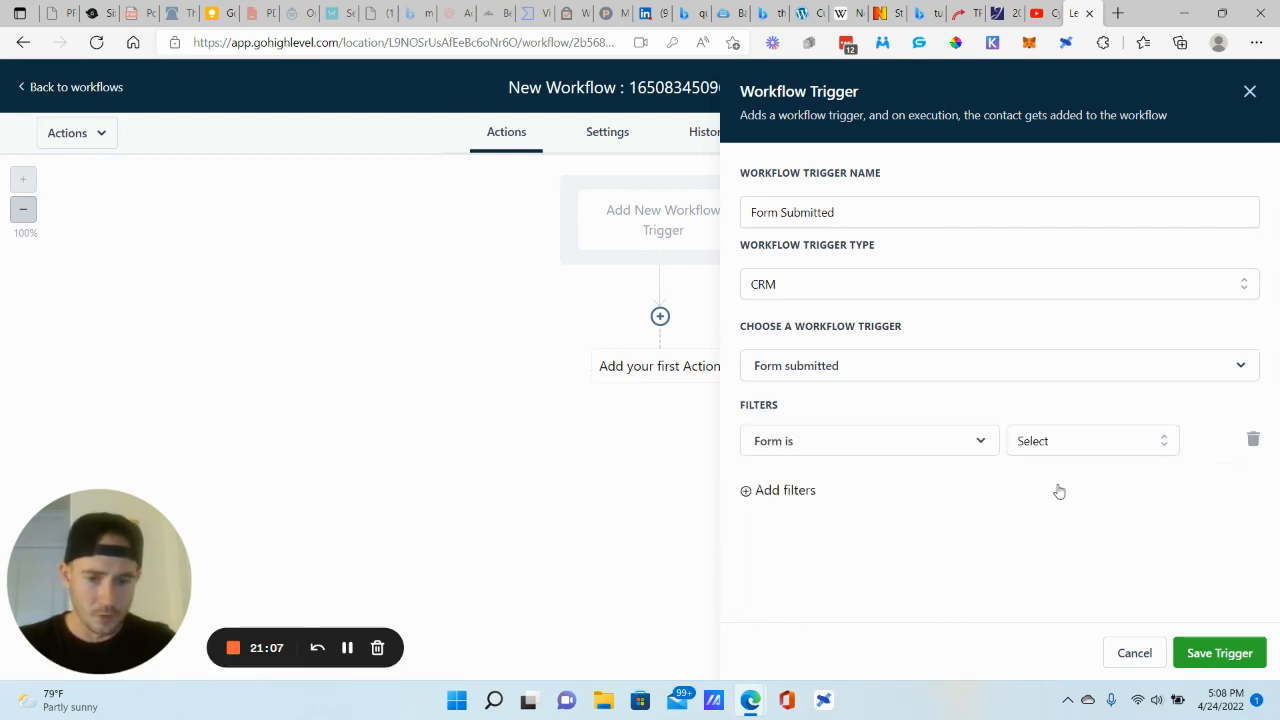
{"action": "left_click", "coordinate": [1097, 443]}
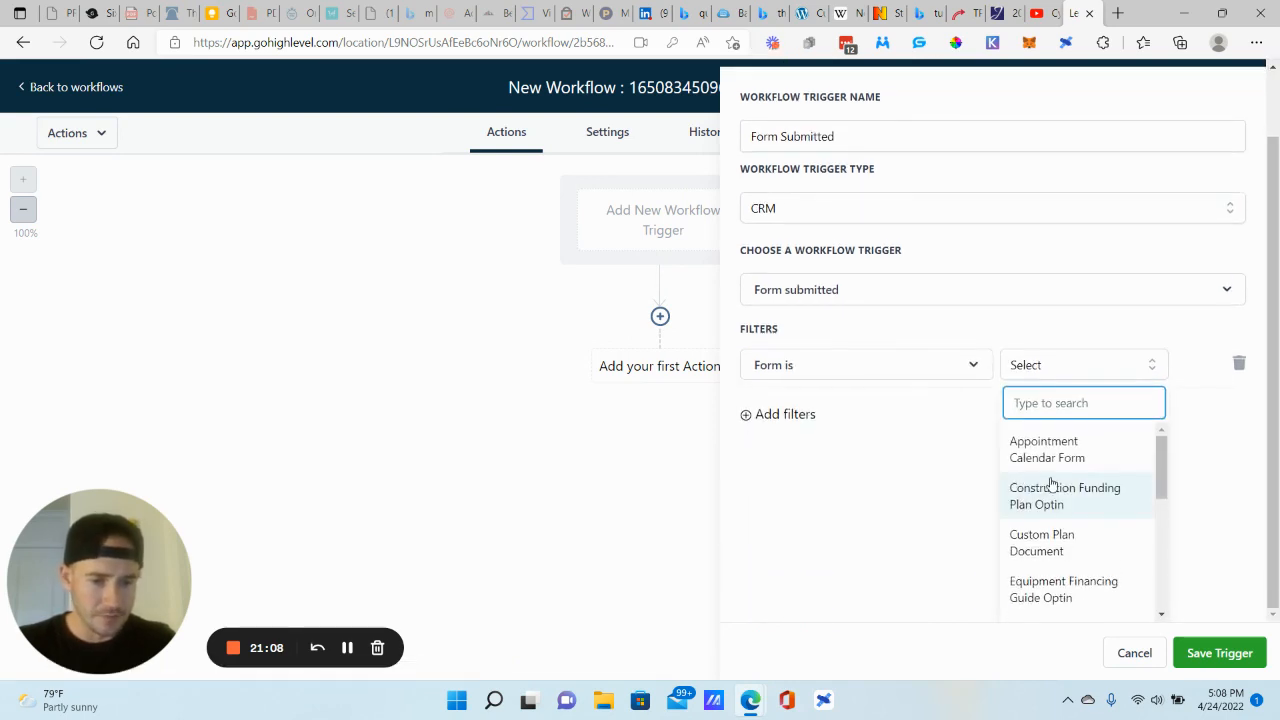
{"action": "left_click", "coordinate": [1050, 538]}
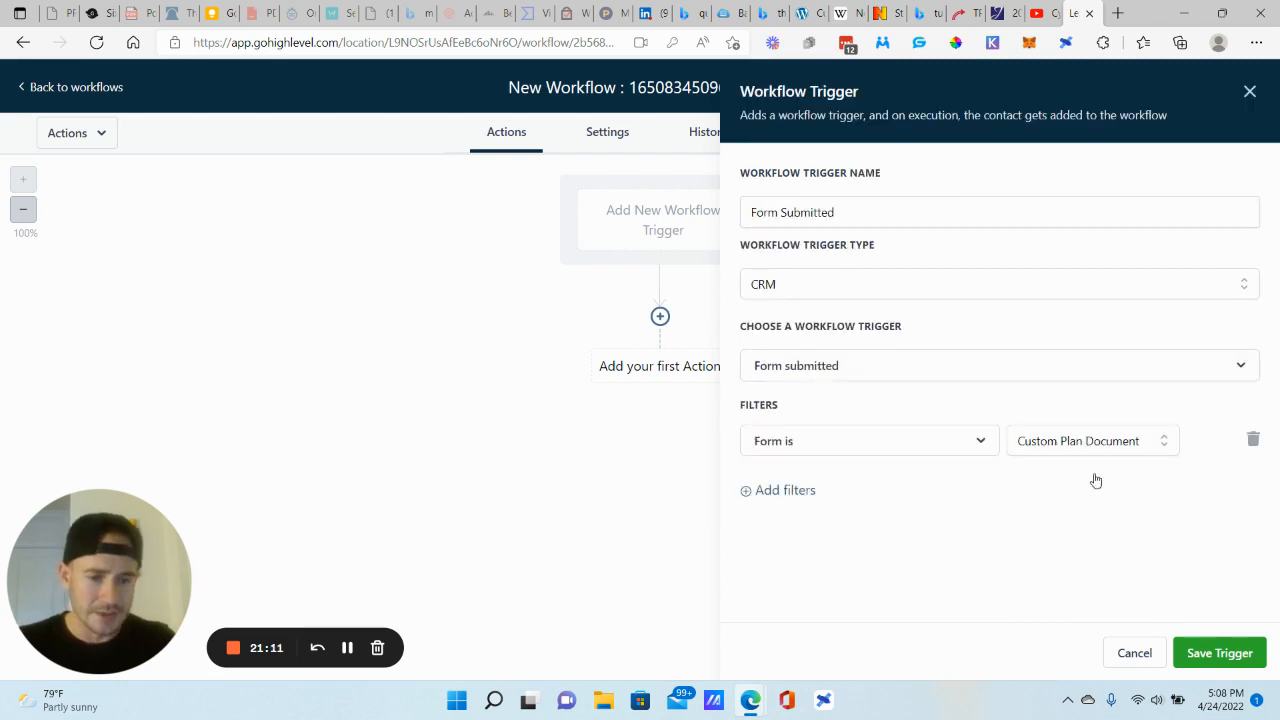
{"action": "left_click", "coordinate": [1218, 651]}
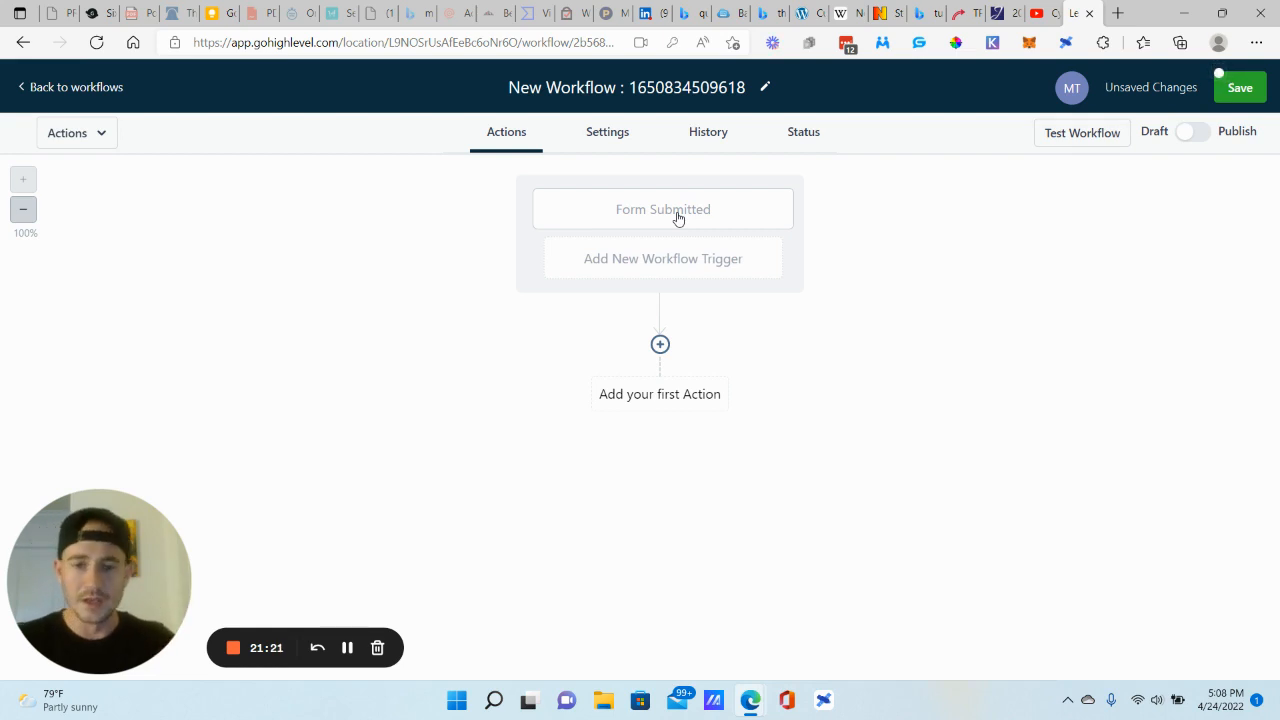
Leave the new workflow, discarding its unsaved changes, and open the existing Custom Plan Document workflow.
{"action": "left_click", "coordinate": [125, 92]}
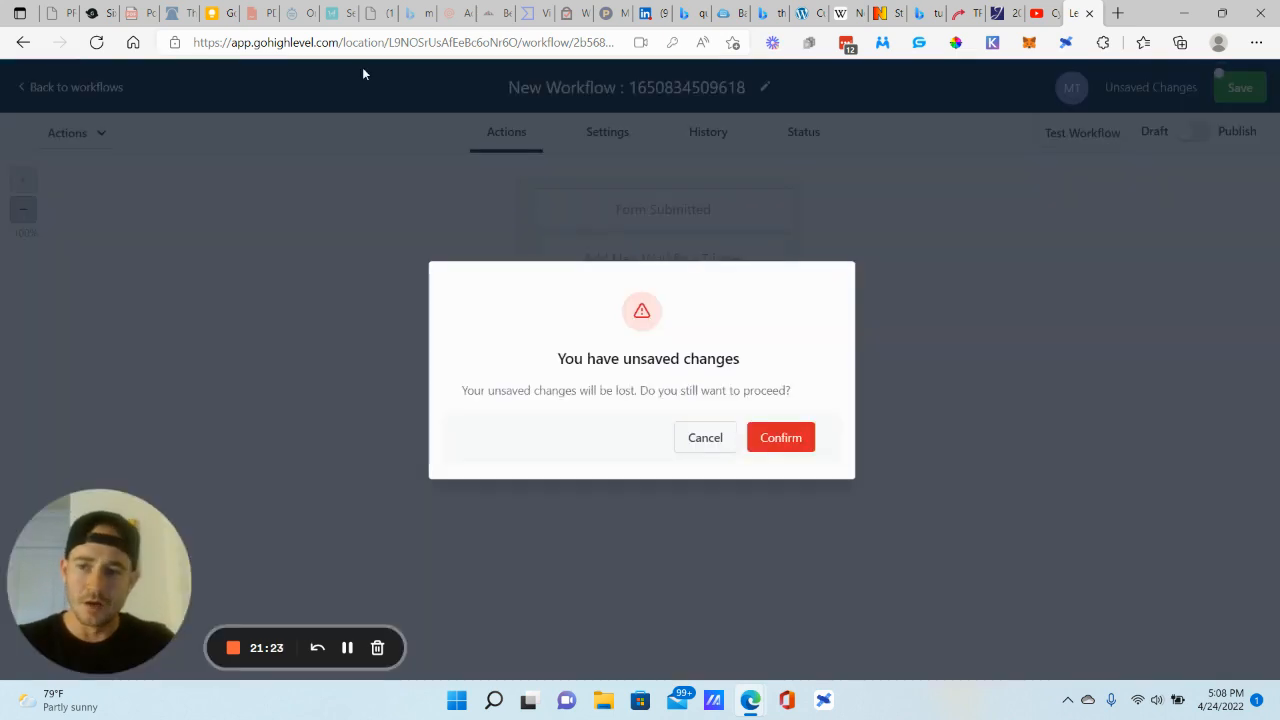
{"action": "left_click", "coordinate": [765, 441]}
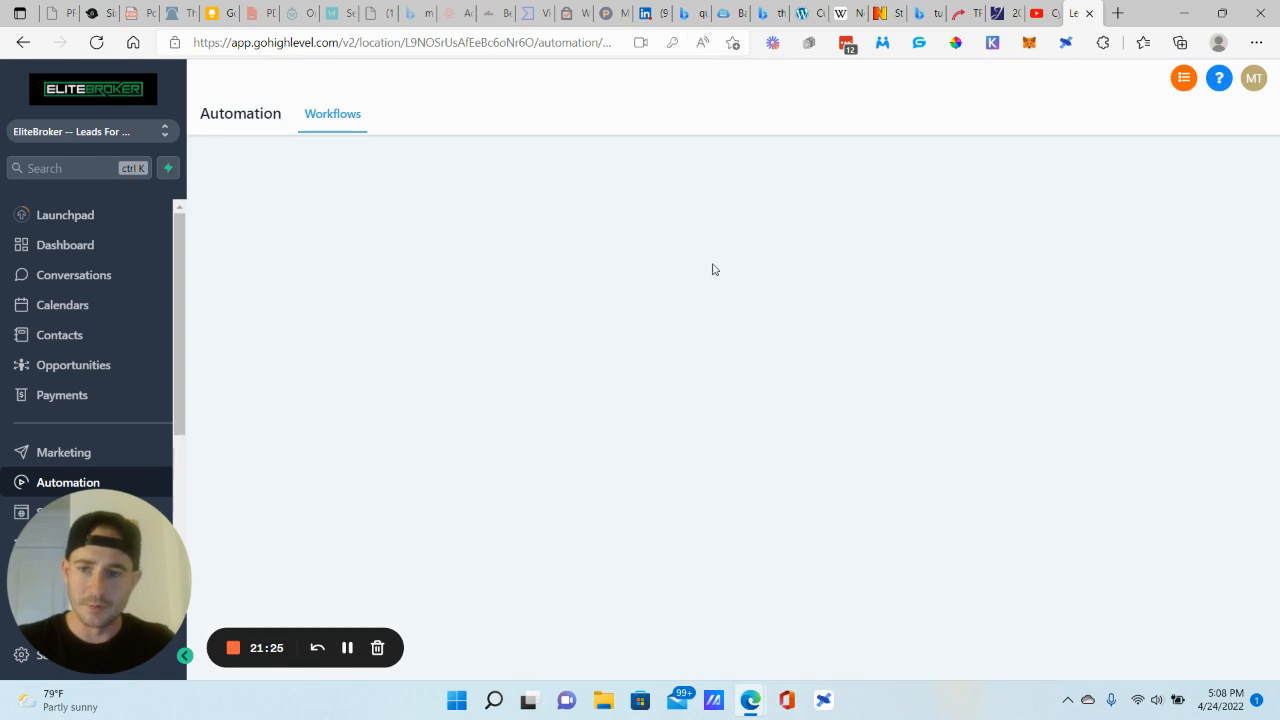
{"action": "scroll", "coordinate": [617, 331], "scroll_direction": "down", "scroll_amount": 3}
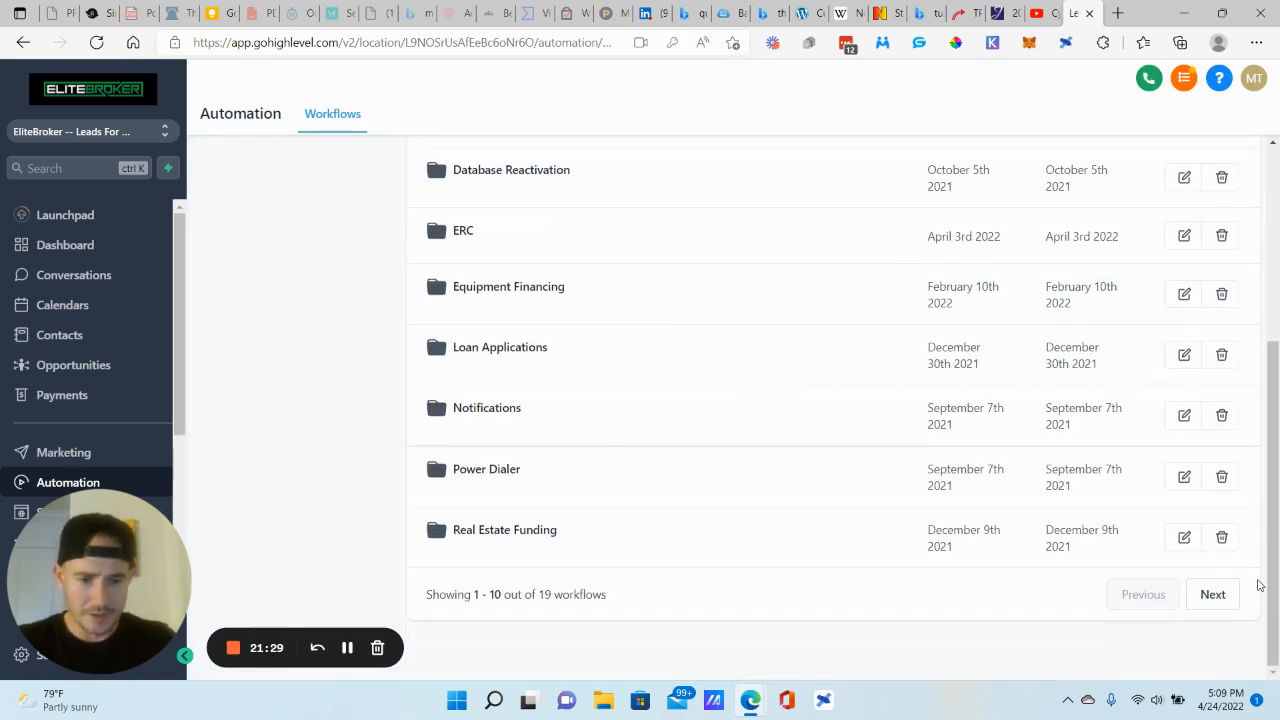
{"action": "left_click", "coordinate": [1214, 597]}
{"action": "scroll", "coordinate": [714, 289], "scroll_direction": "down", "scroll_amount": 3}
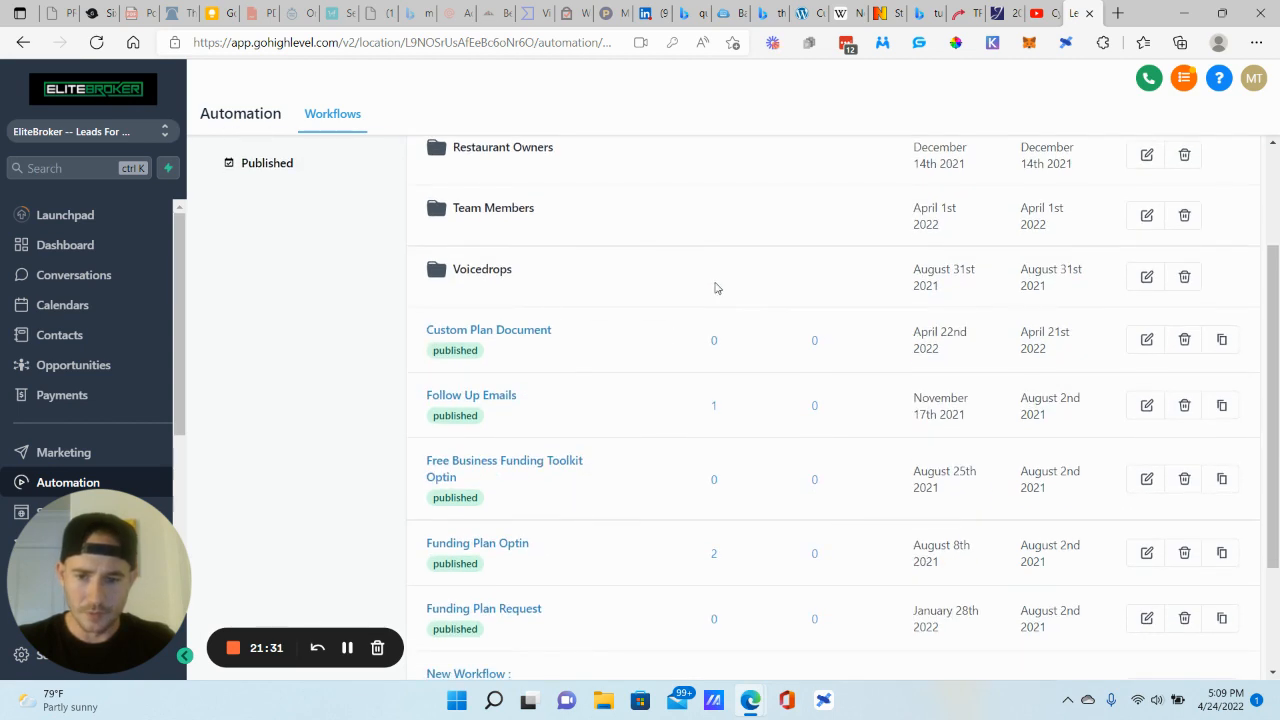
{"action": "left_click", "coordinate": [484, 331]}
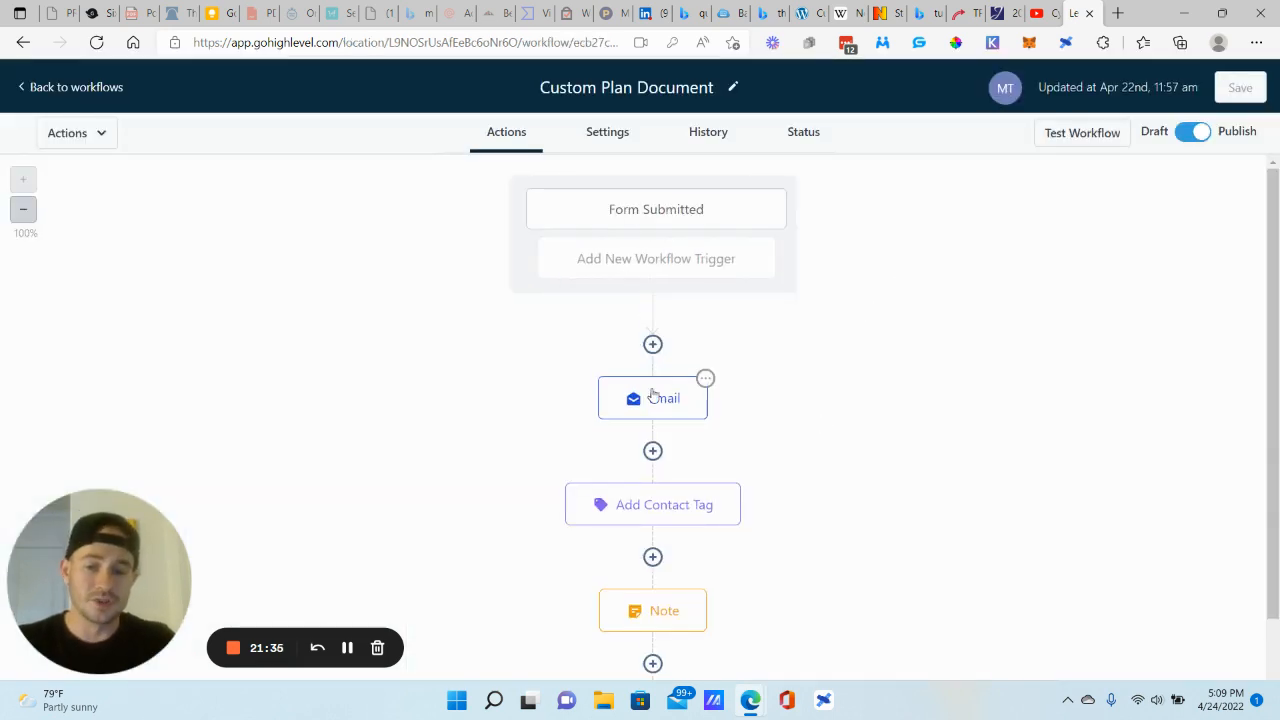
Review the Email action's sender, subject and template choices, and close it without saving.
{"action": "left_click", "coordinate": [650, 393]}
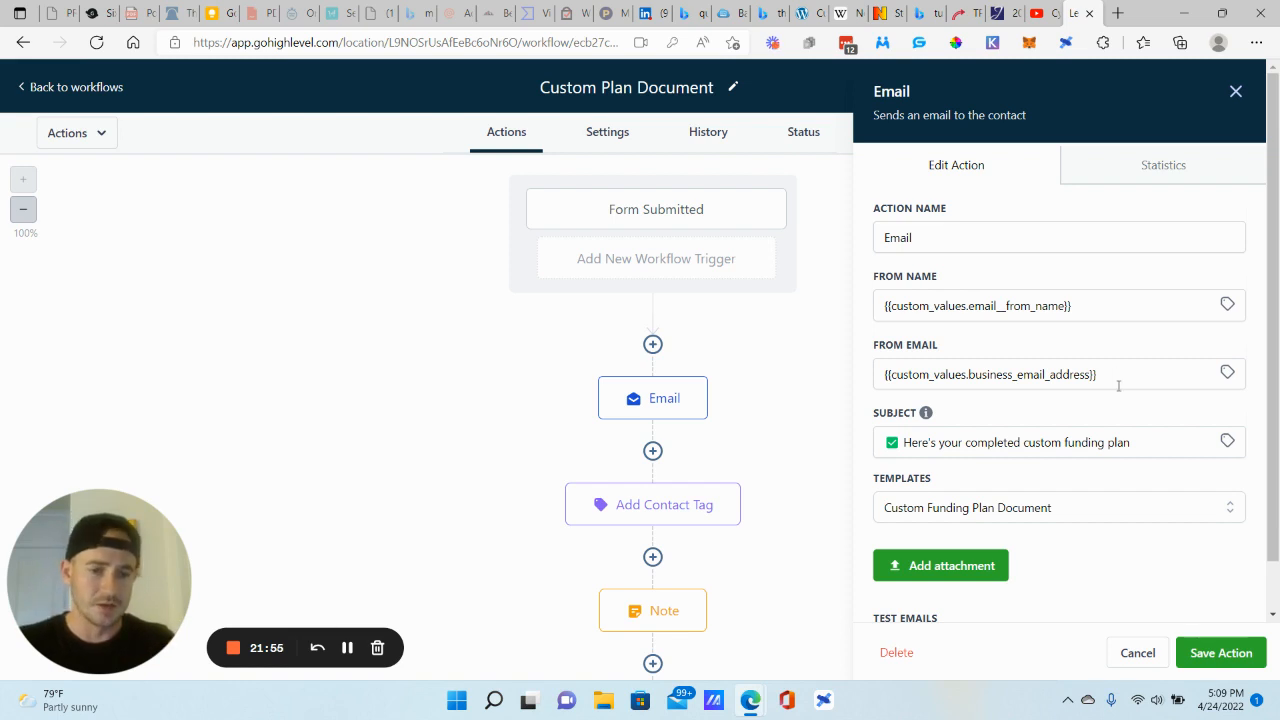
{"action": "scroll", "coordinate": [1114, 397], "scroll_direction": "down", "scroll_amount": 1}
{"action": "left_click", "coordinate": [1100, 452]}
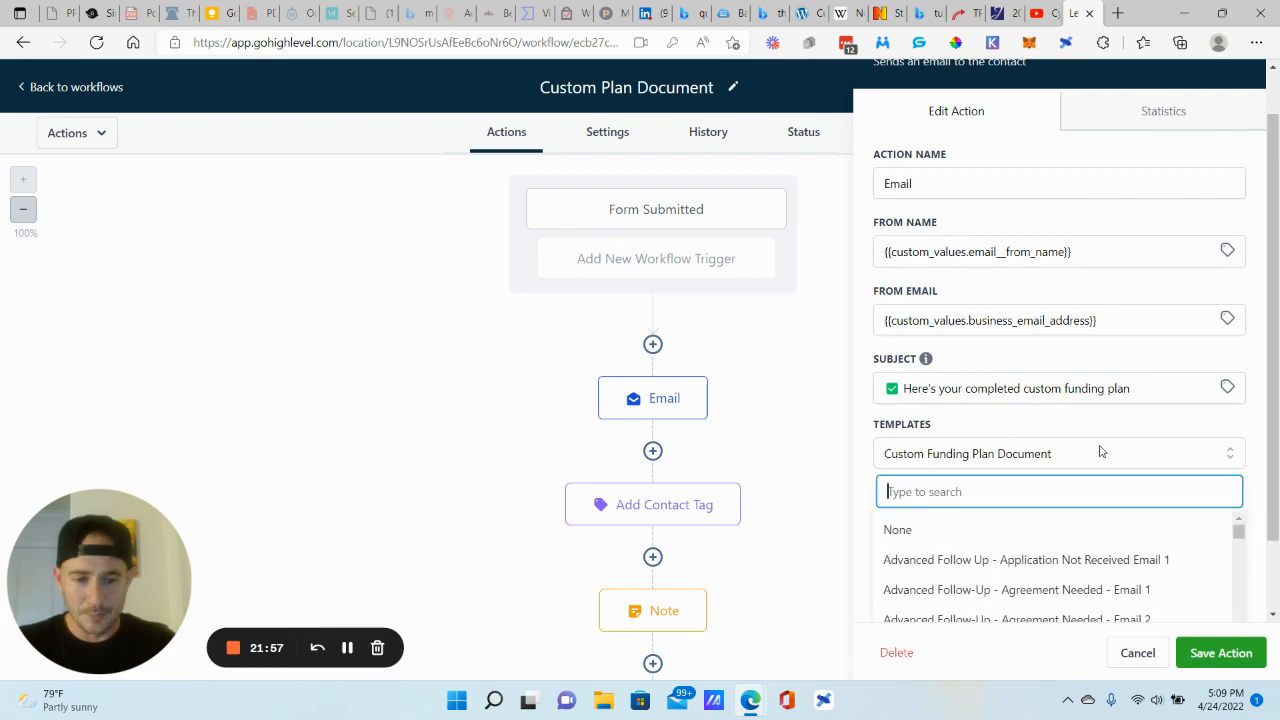
{"action": "left_click", "coordinate": [1087, 455]}
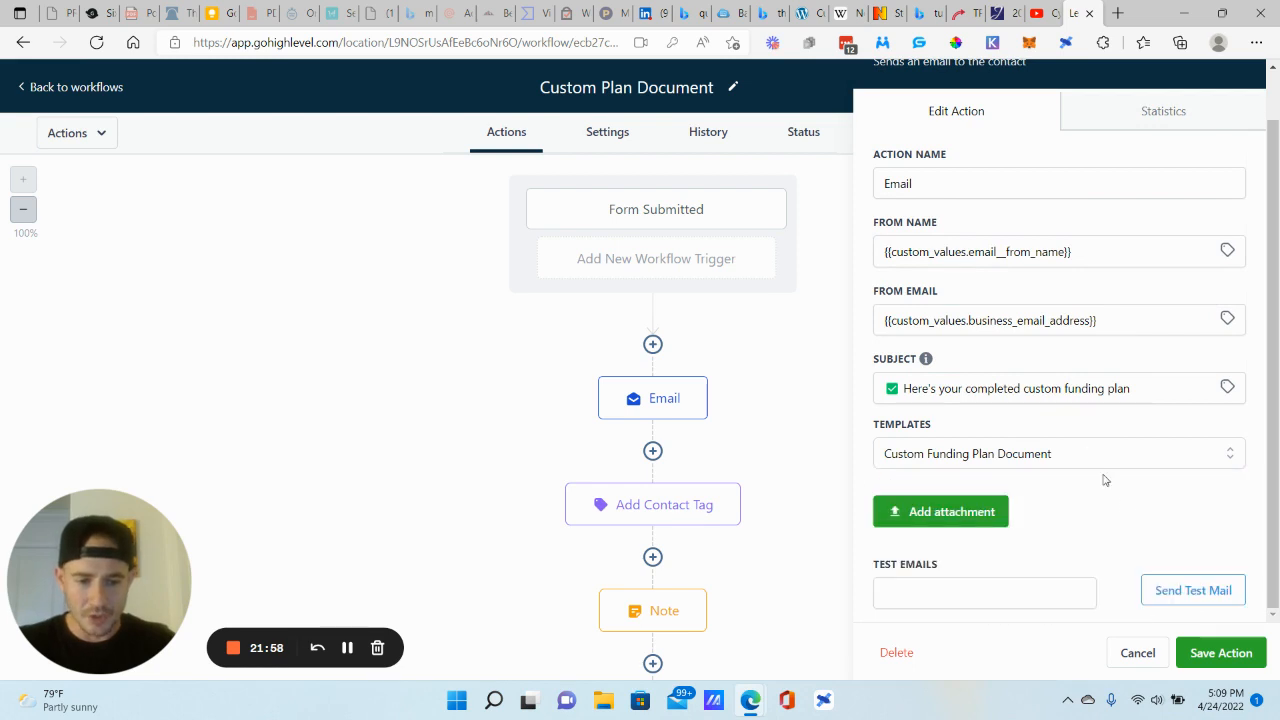
{"action": "left_click", "coordinate": [1145, 655]}
Review the settings of the Add Contact Tag and Note actions, closing each without saving.
{"action": "scroll", "coordinate": [994, 443], "scroll_direction": "down", "scroll_amount": 2}
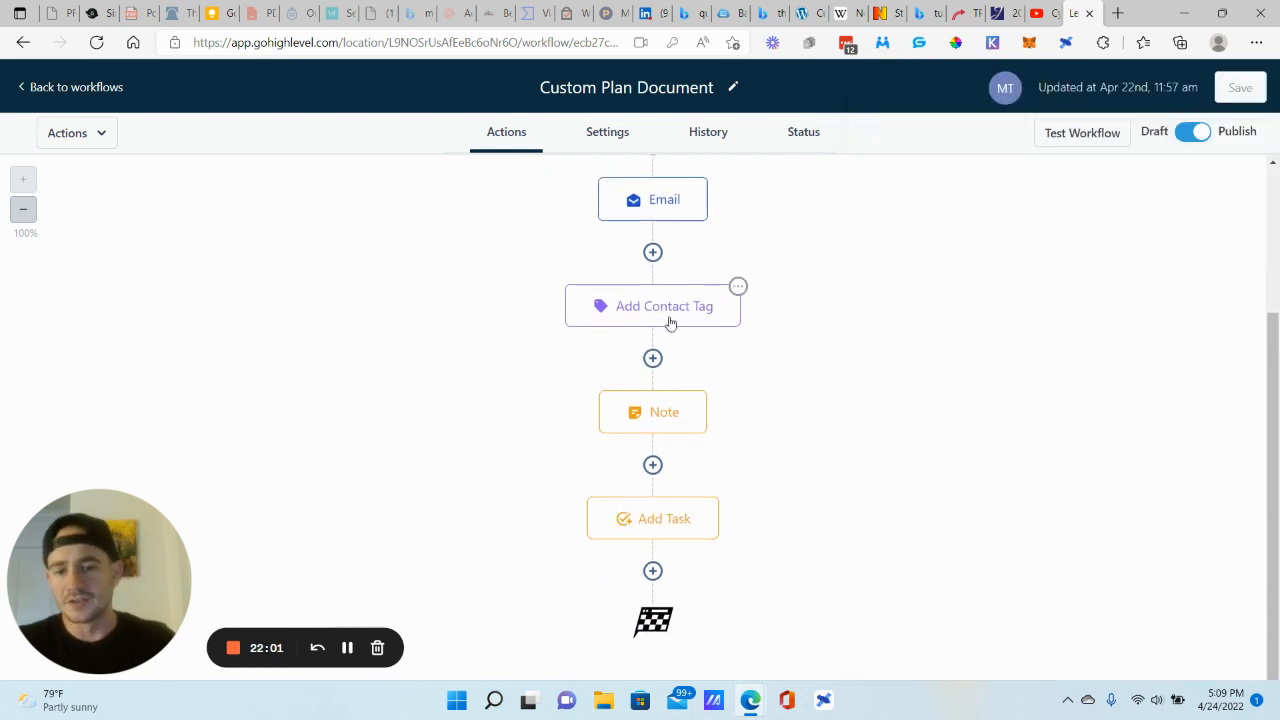
{"action": "left_click", "coordinate": [645, 313]}
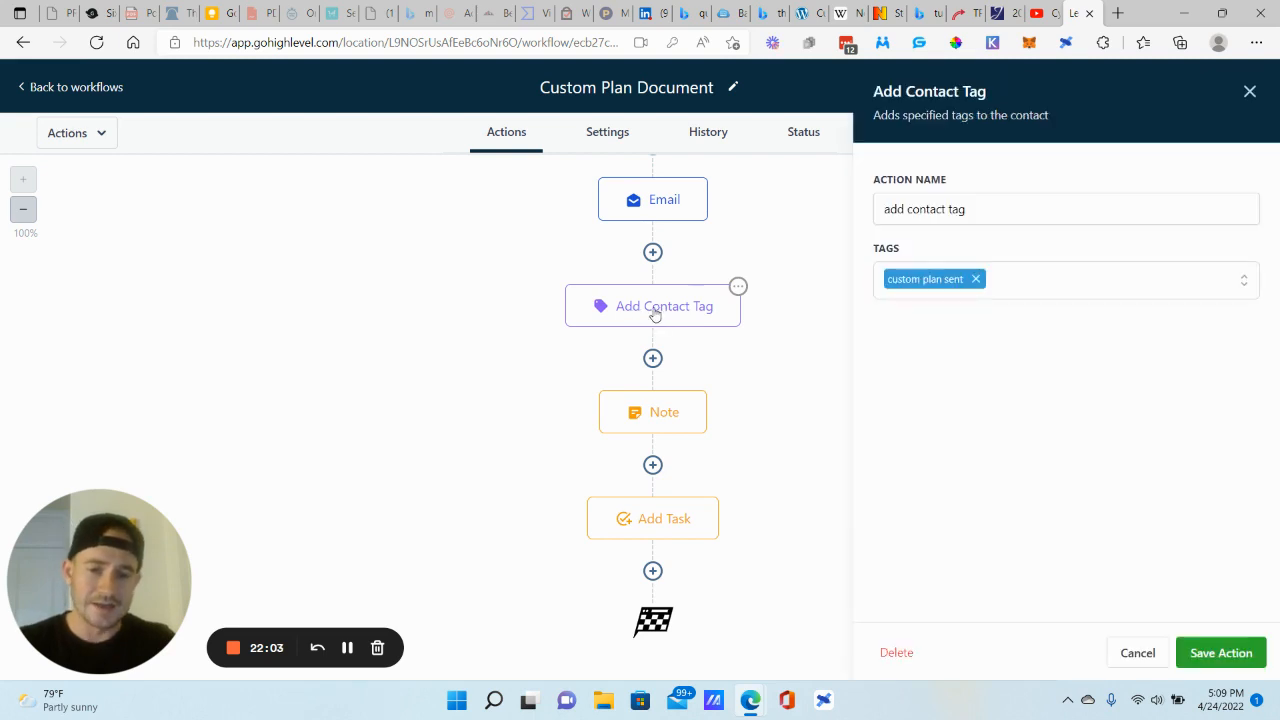
{"action": "left_click", "coordinate": [1137, 652]}
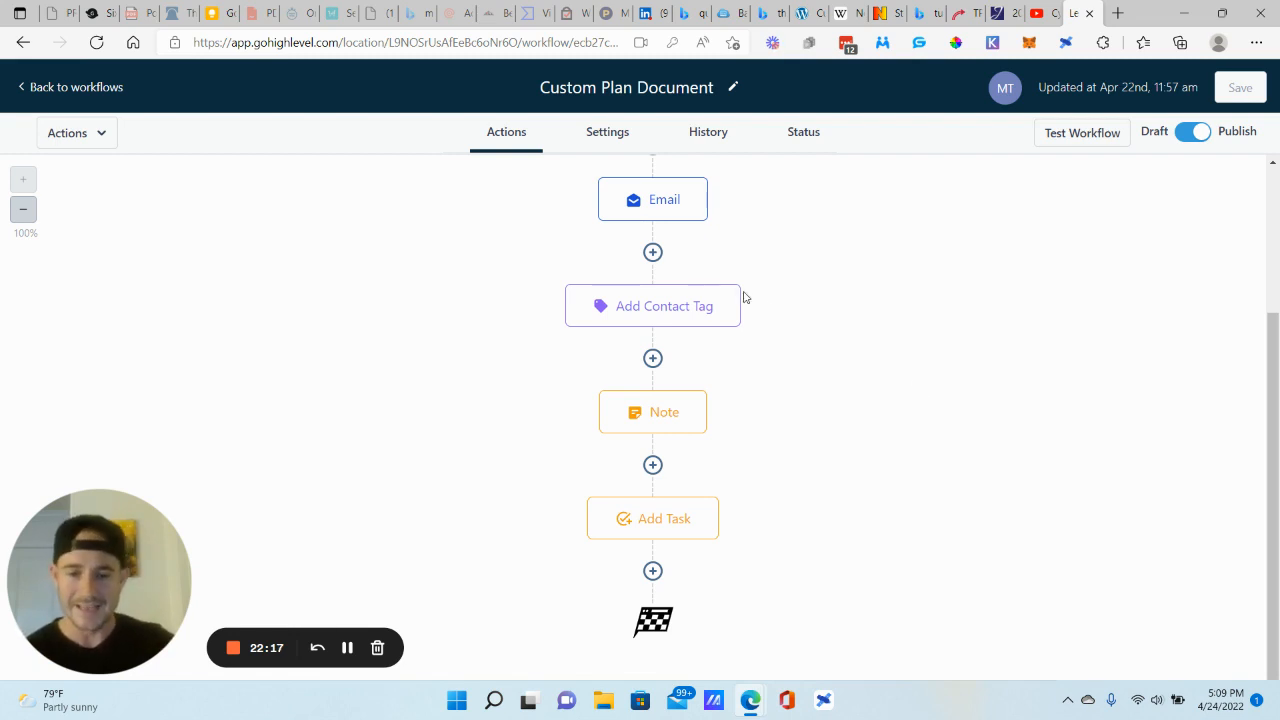
{"action": "left_click", "coordinate": [672, 422]}
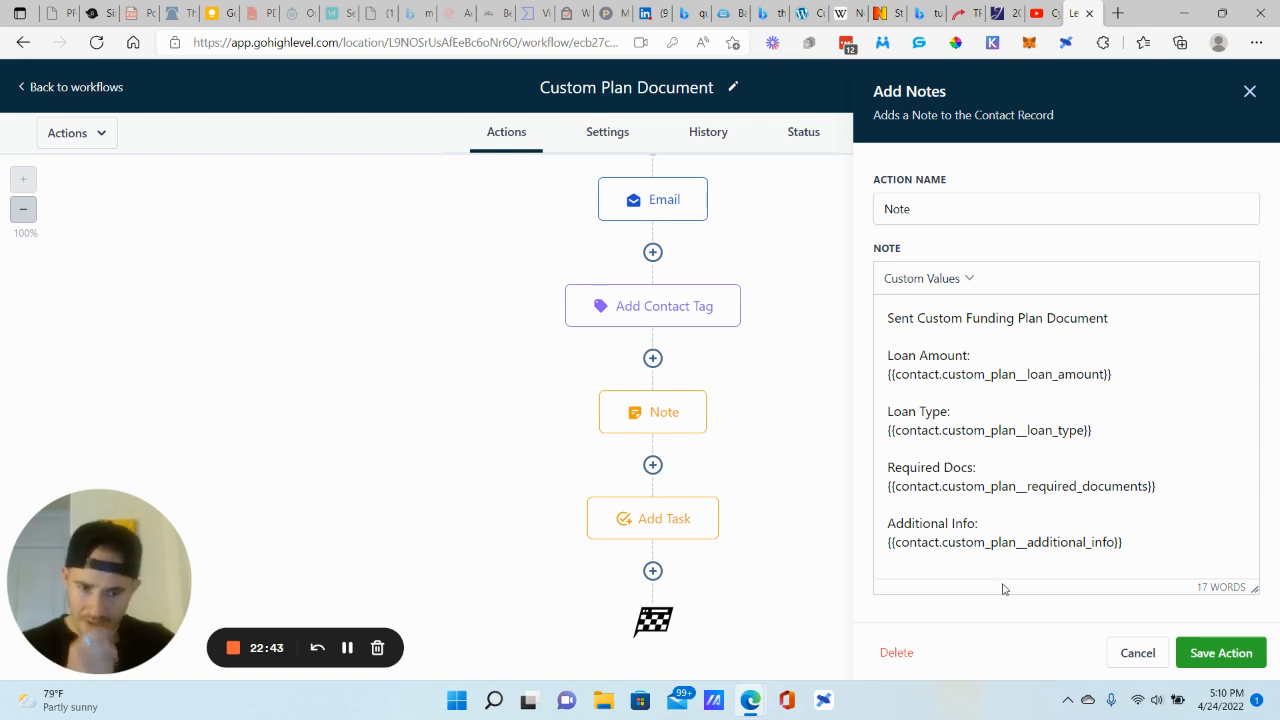
{"action": "left_click", "coordinate": [1136, 653]}
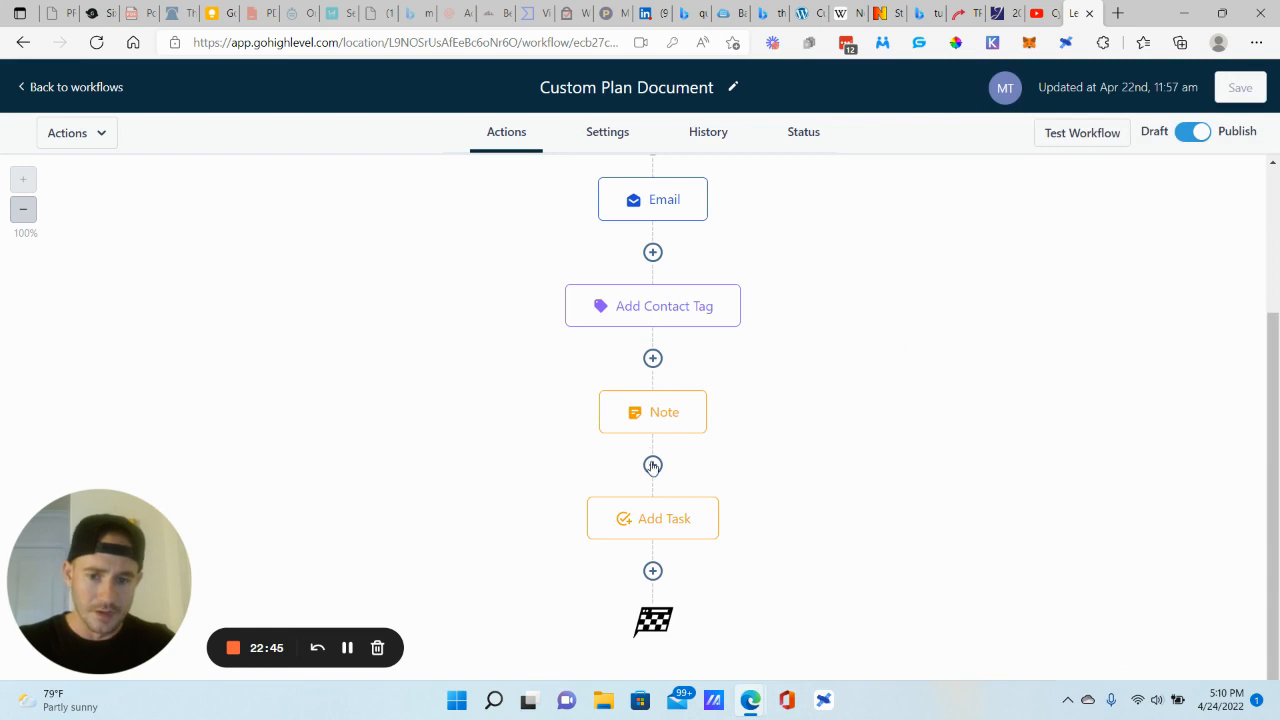
Browse the actions that can be inserted between Note and Add Task, and close the selection without adding one.
{"action": "left_click", "coordinate": [652, 466]}
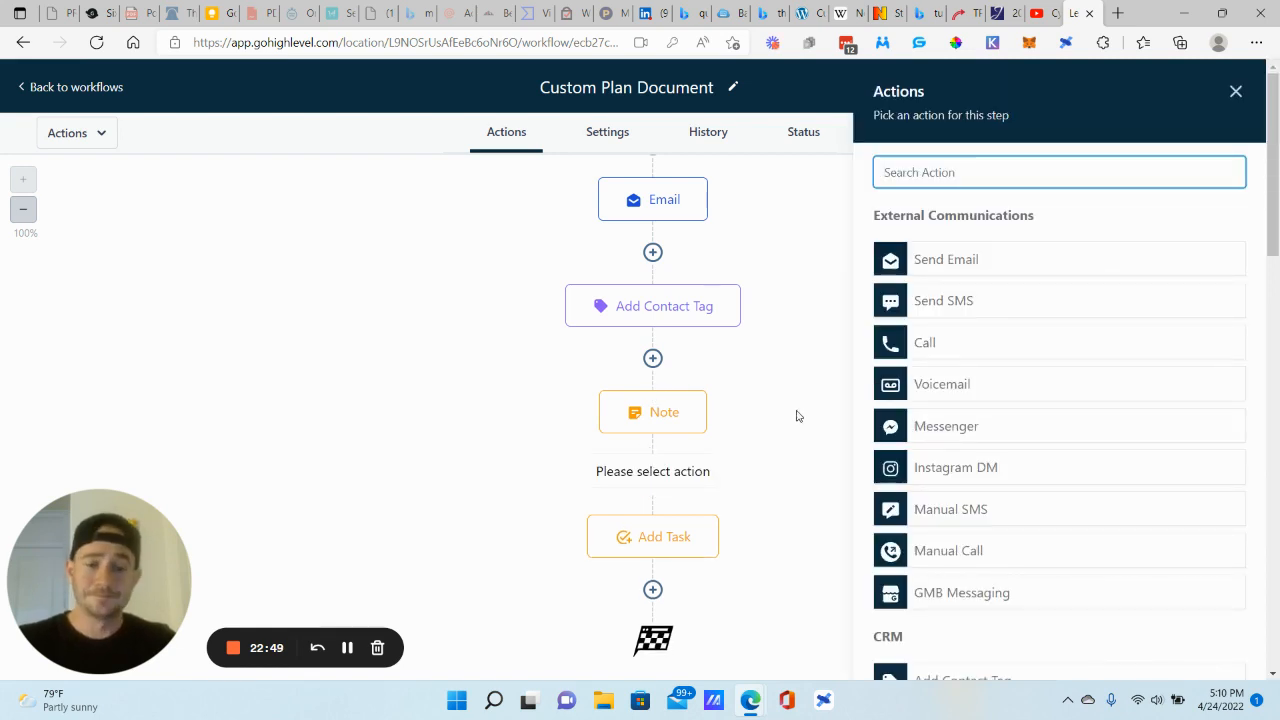
{"action": "scroll", "coordinate": [960, 310], "scroll_direction": "down", "scroll_amount": 5}
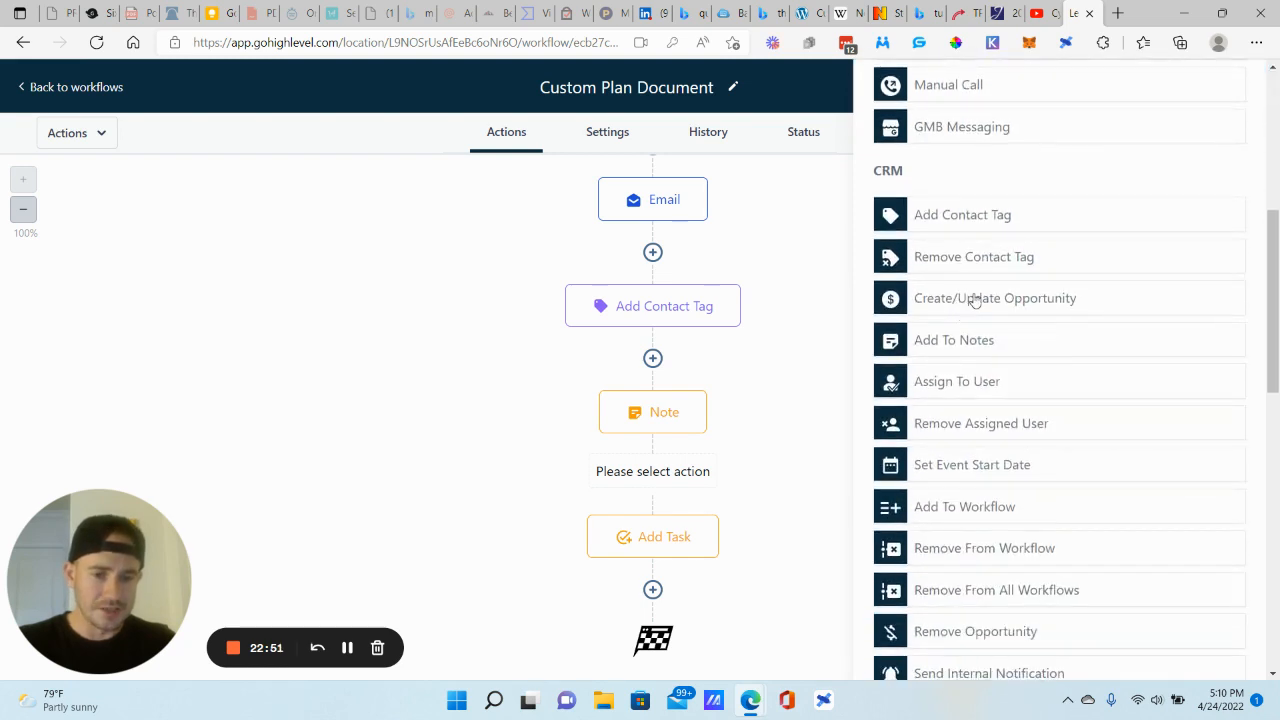
{"action": "scroll", "coordinate": [972, 300], "scroll_direction": "down", "scroll_amount": 2}
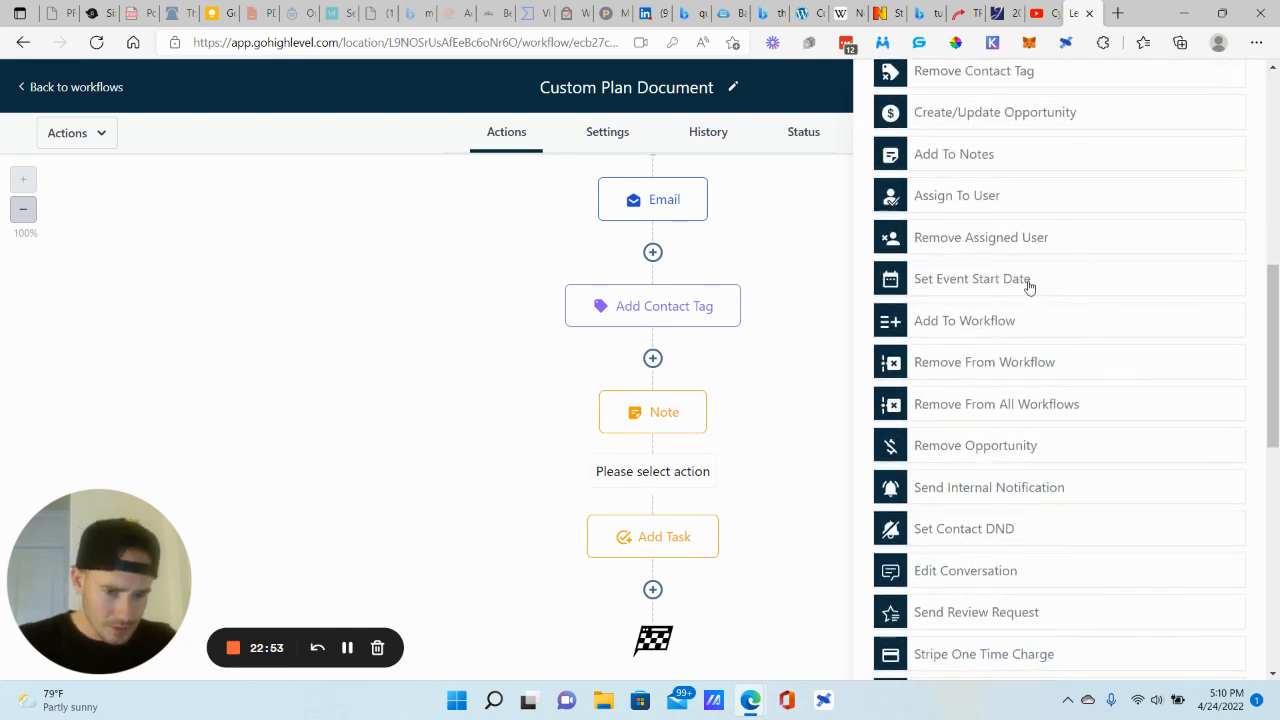
{"action": "scroll", "coordinate": [1029, 287], "scroll_direction": "down", "scroll_amount": 1}
{"action": "scroll", "coordinate": [1029, 287], "scroll_direction": "down", "scroll_amount": 1}
{"action": "scroll", "coordinate": [1029, 287], "scroll_direction": "down", "scroll_amount": 2}
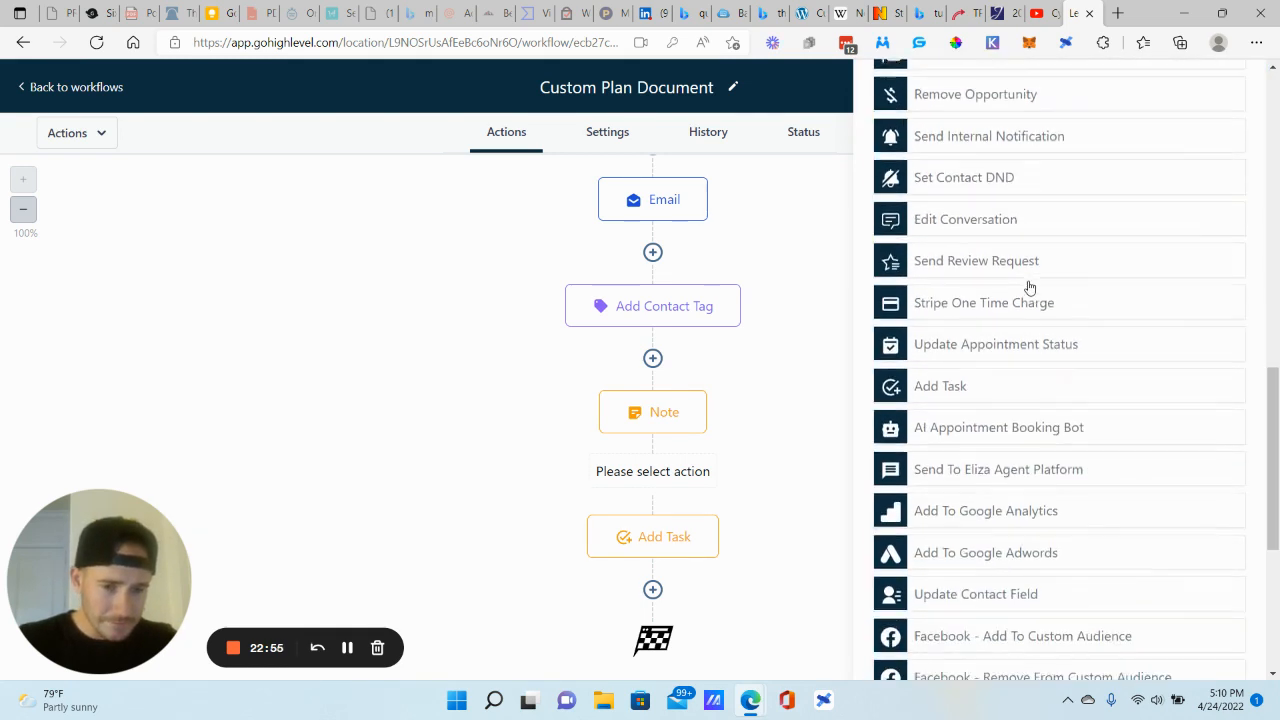
{"action": "scroll", "coordinate": [1090, 201], "scroll_direction": "down", "scroll_amount": 1}
{"action": "scroll", "coordinate": [1090, 201], "scroll_direction": "down", "scroll_amount": 1}
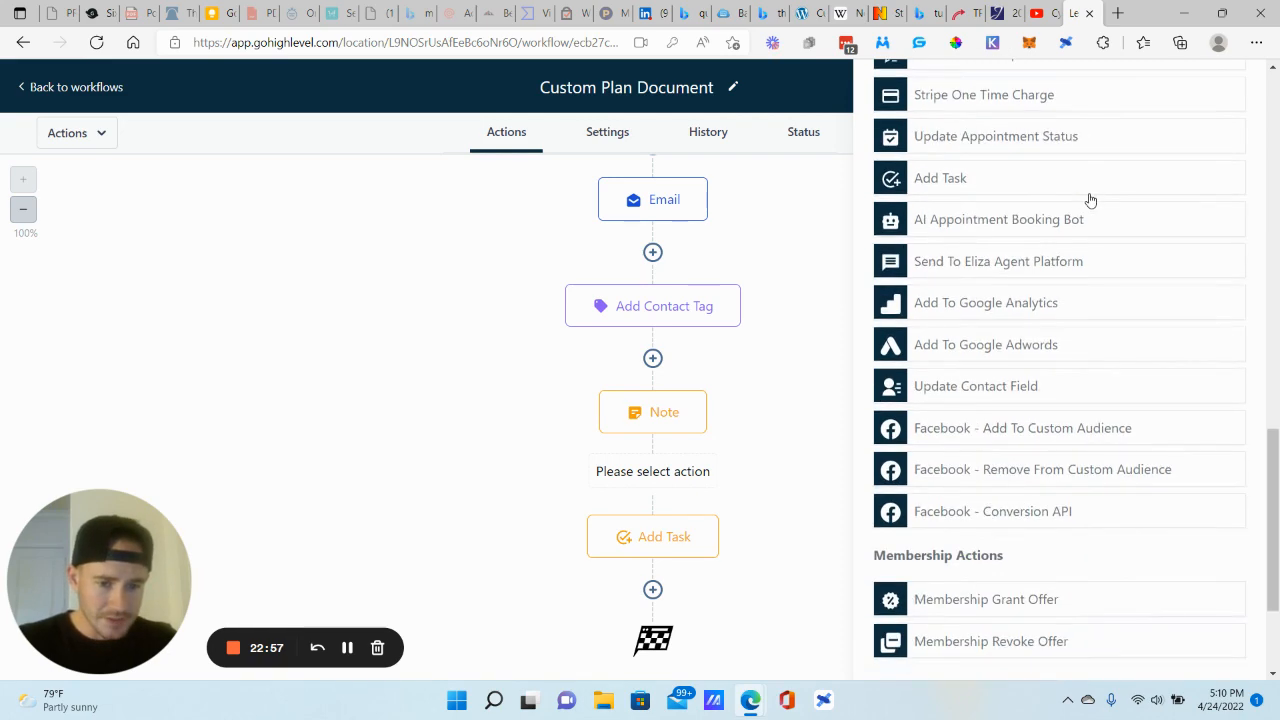
{"action": "scroll", "coordinate": [1090, 201], "scroll_direction": "up", "scroll_amount": 5}
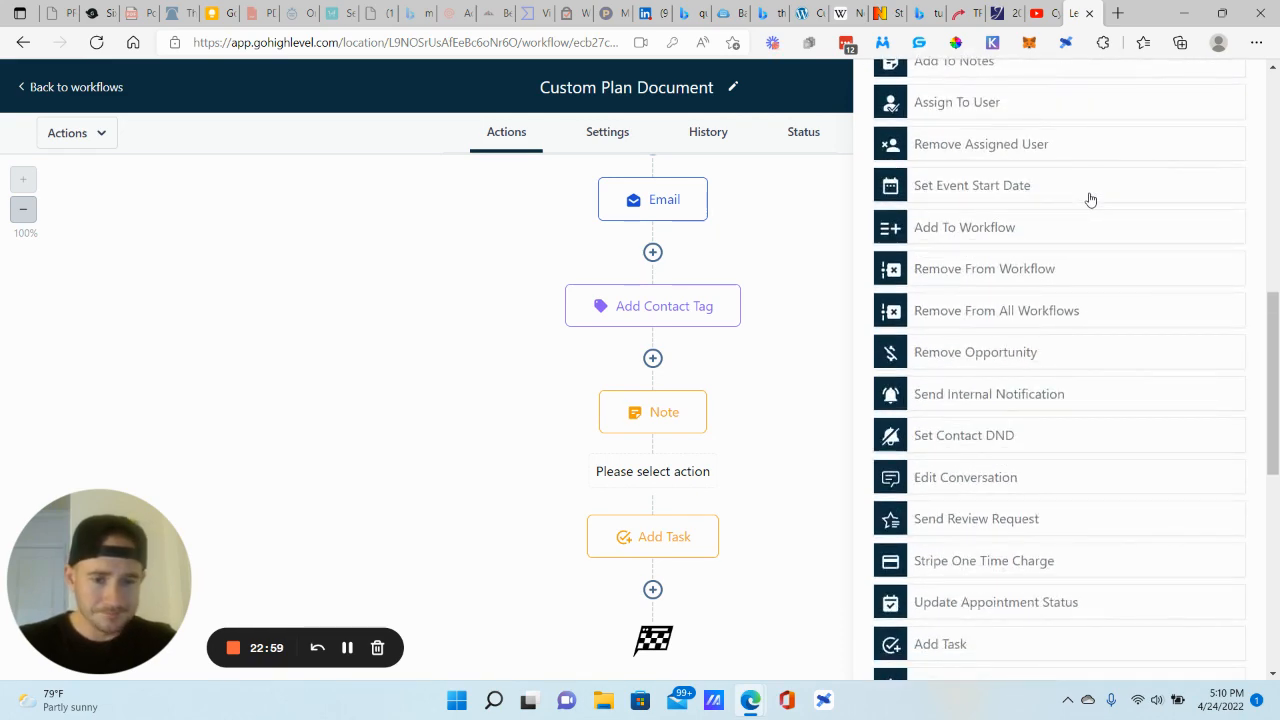
{"action": "scroll", "coordinate": [1090, 201], "scroll_direction": "up", "scroll_amount": 2}
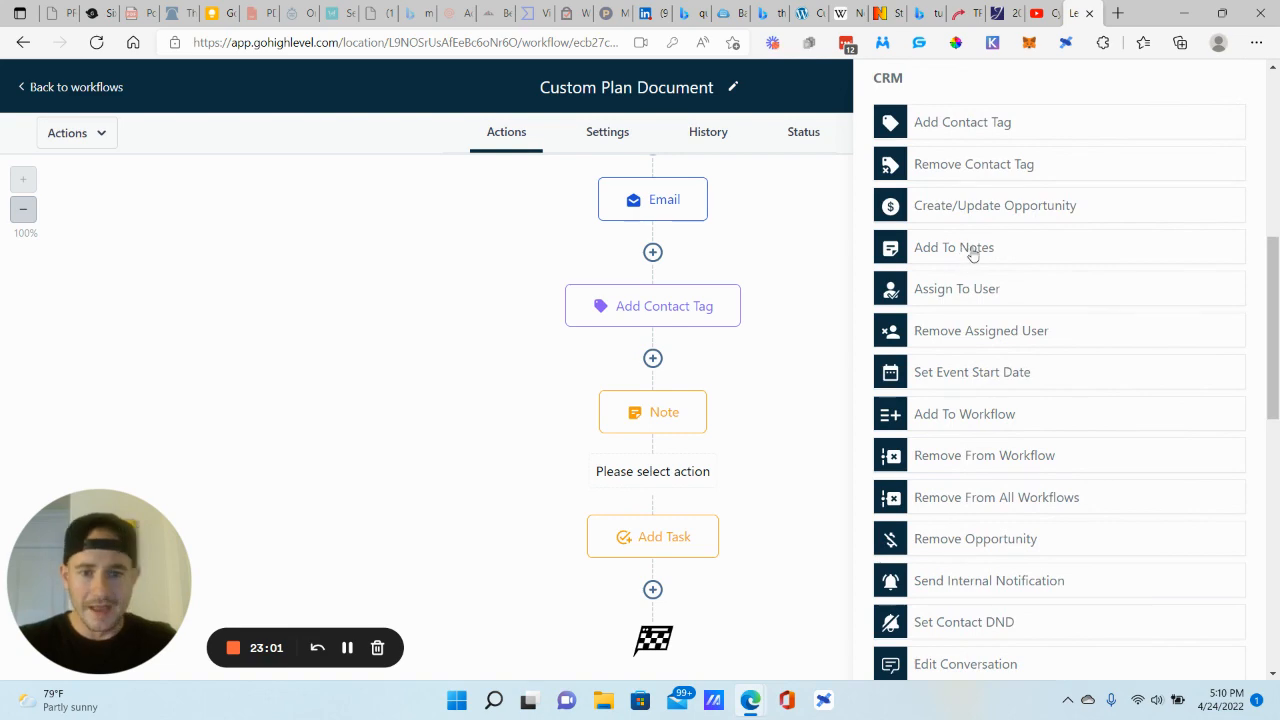
{"action": "scroll", "coordinate": [1036, 417], "scroll_direction": "down", "scroll_amount": 5}
{"action": "scroll", "coordinate": [1094, 686], "scroll_direction": "down", "scroll_amount": 2}
{"action": "scroll", "coordinate": [1094, 277], "scroll_direction": "up", "scroll_amount": 15}
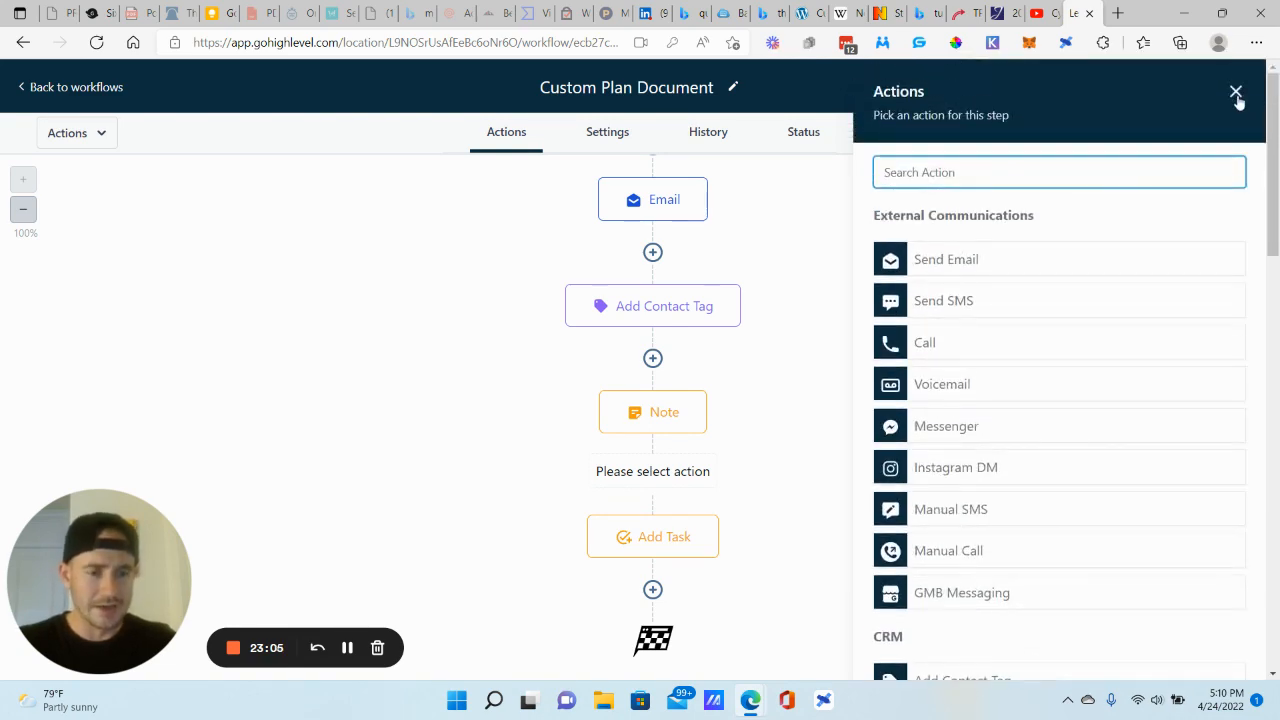
{"action": "left_click", "coordinate": [1236, 94]}
Examine the contact custom fields available for insertion in the Note action, and close it without saving.
{"action": "left_click", "coordinate": [675, 424]}
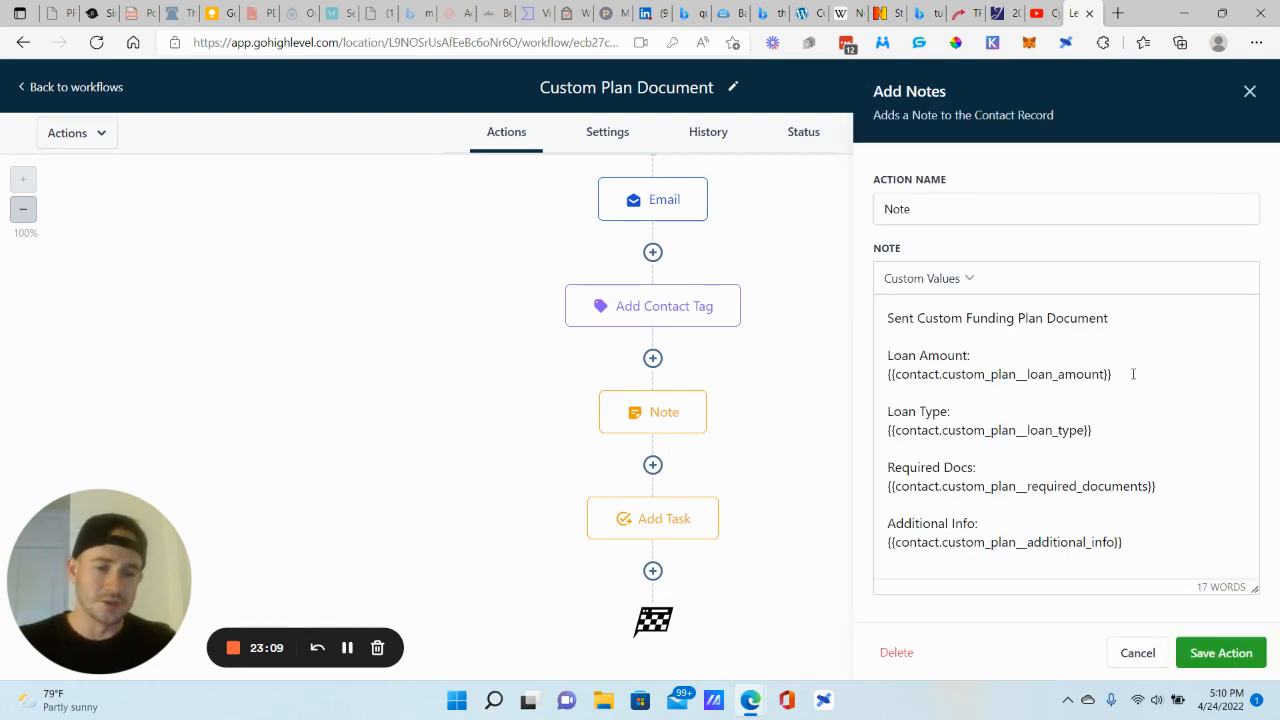
{"action": "left_click", "coordinate": [959, 282]}
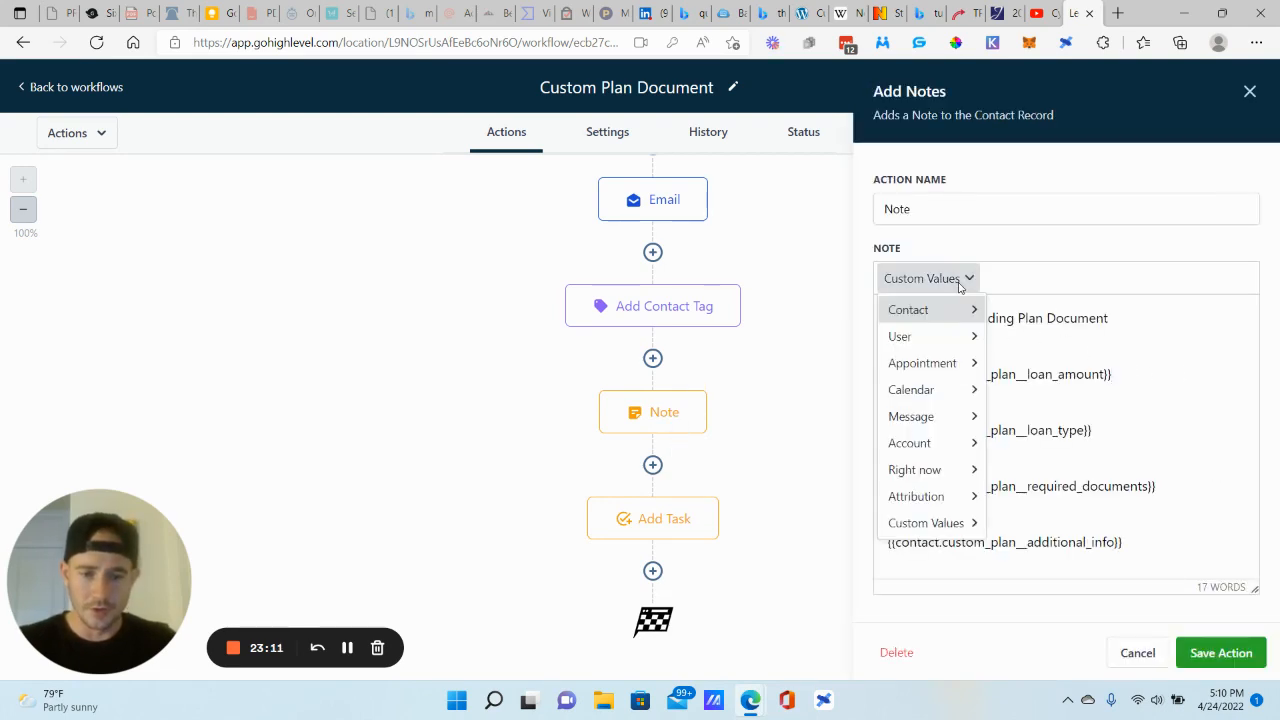
{"action": "mouse_move", "coordinate": [915, 310]}
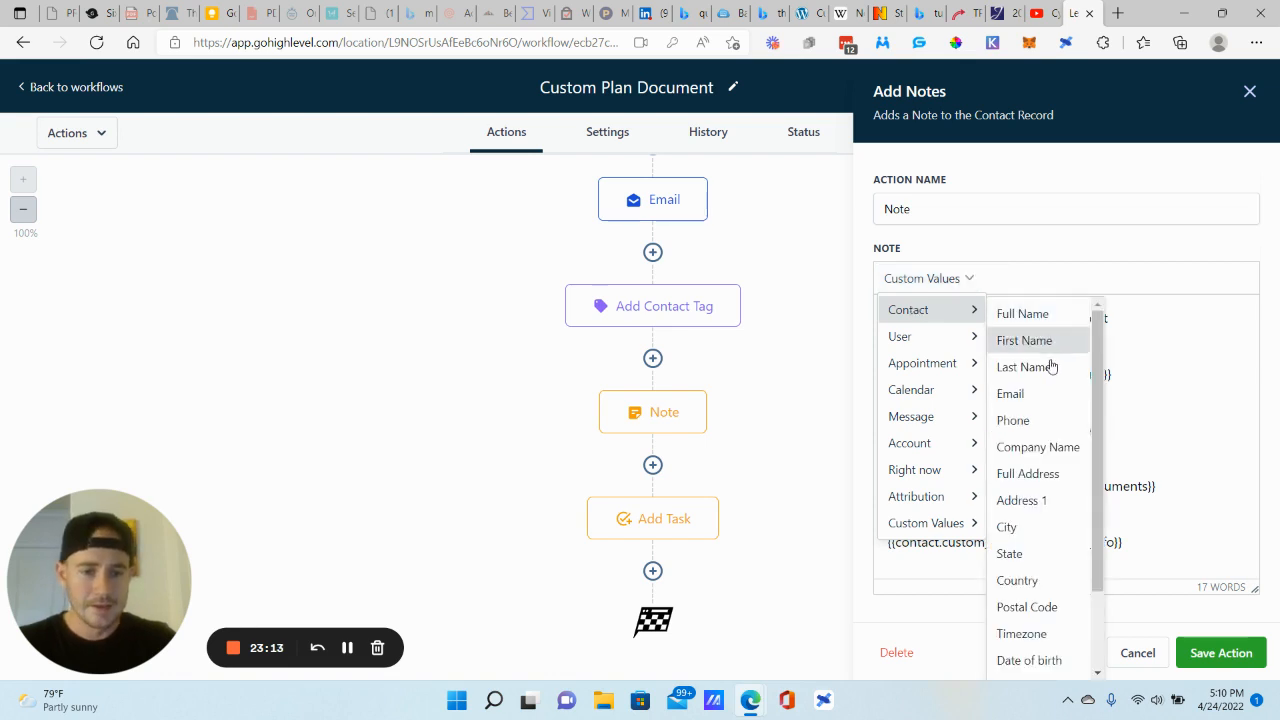
{"action": "scroll", "coordinate": [1034, 660], "scroll_direction": "down", "scroll_amount": 2}
{"action": "mouse_move", "coordinate": [916, 496]}
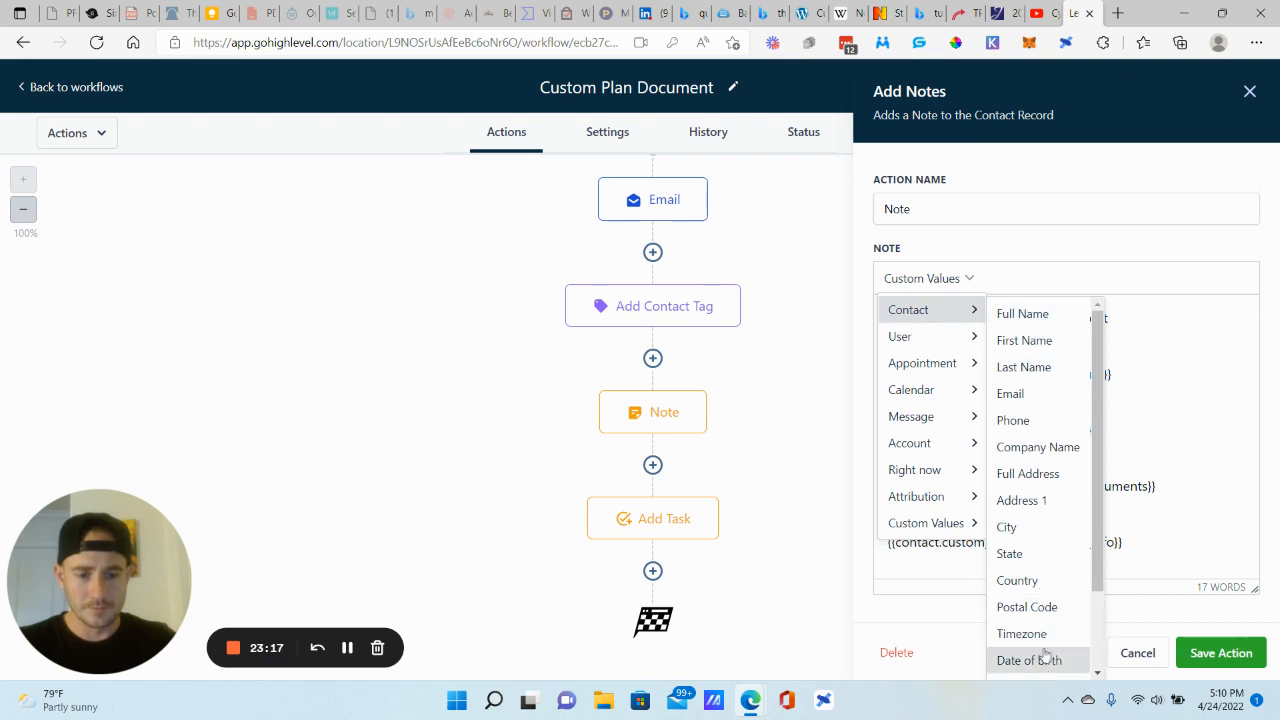
{"action": "scroll", "coordinate": [1044, 651], "scroll_direction": "down", "scroll_amount": 2}
{"action": "mouse_move", "coordinate": [1074, 664]}
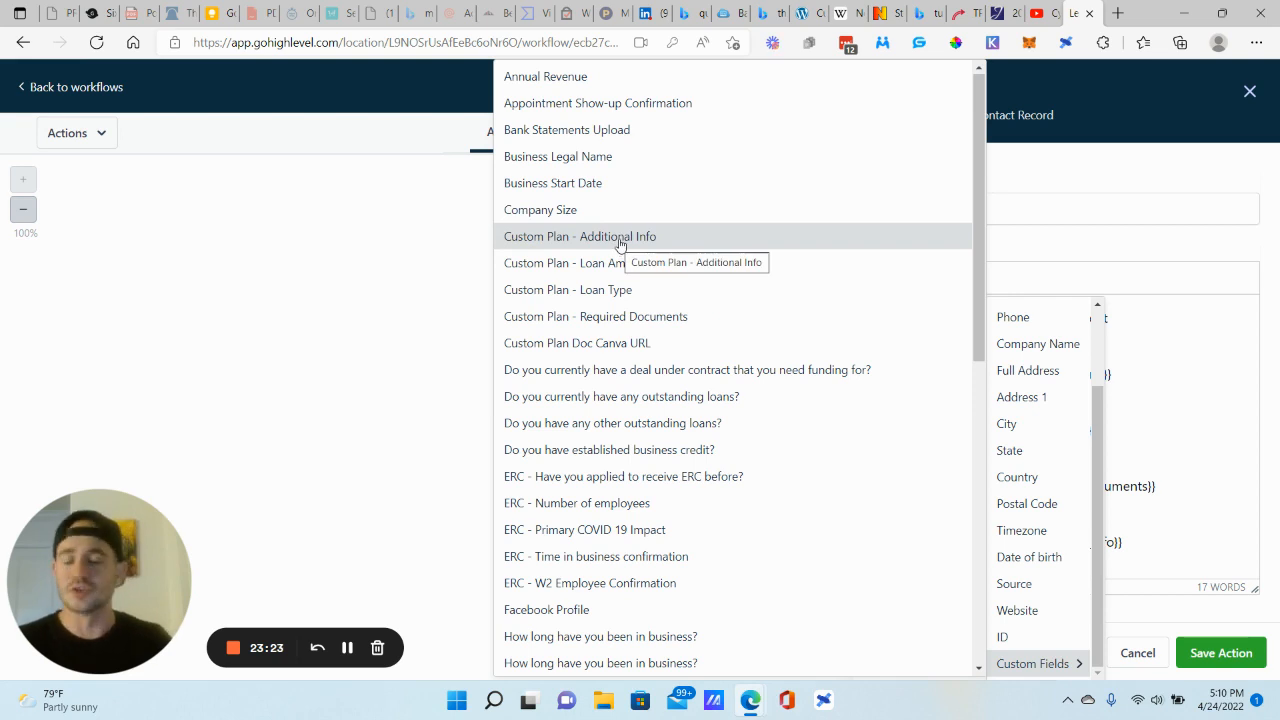
{"action": "left_click", "coordinate": [1183, 281]}
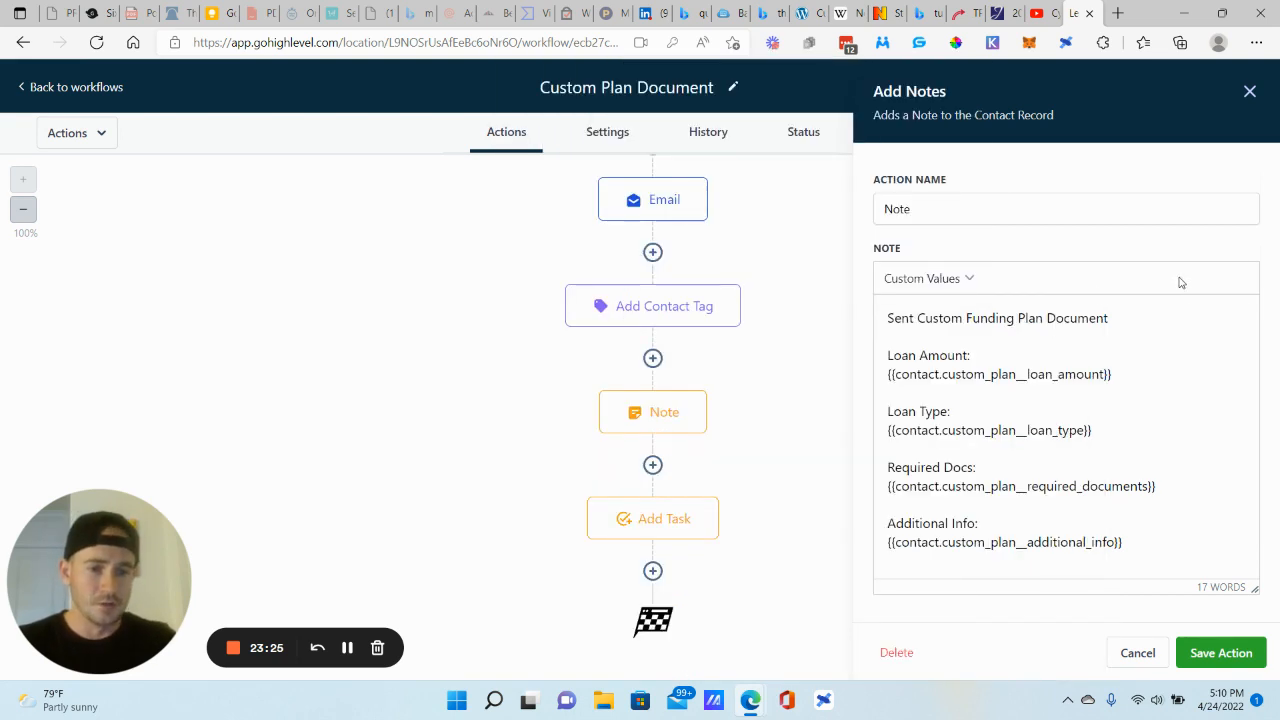
{"action": "left_click", "coordinate": [1136, 652]}
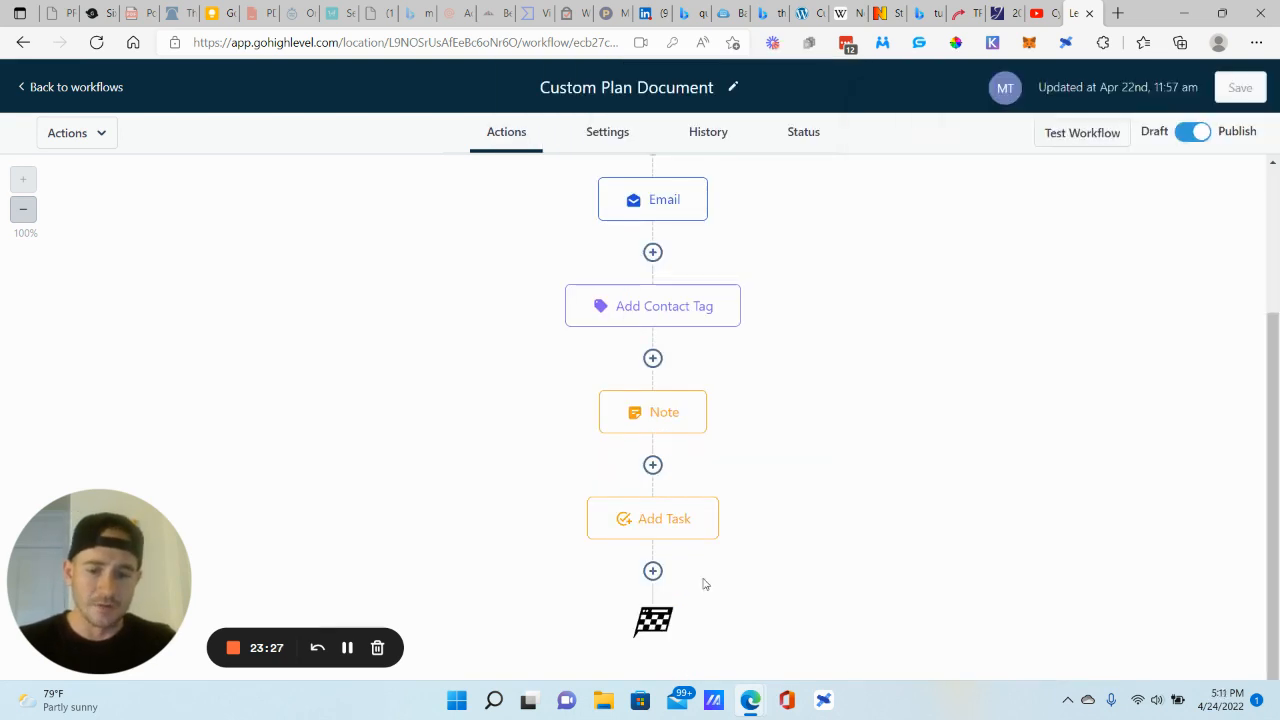
Review the Add Task action's settings, close it without saving, and return to the workflows list.
{"action": "left_click", "coordinate": [684, 530]}
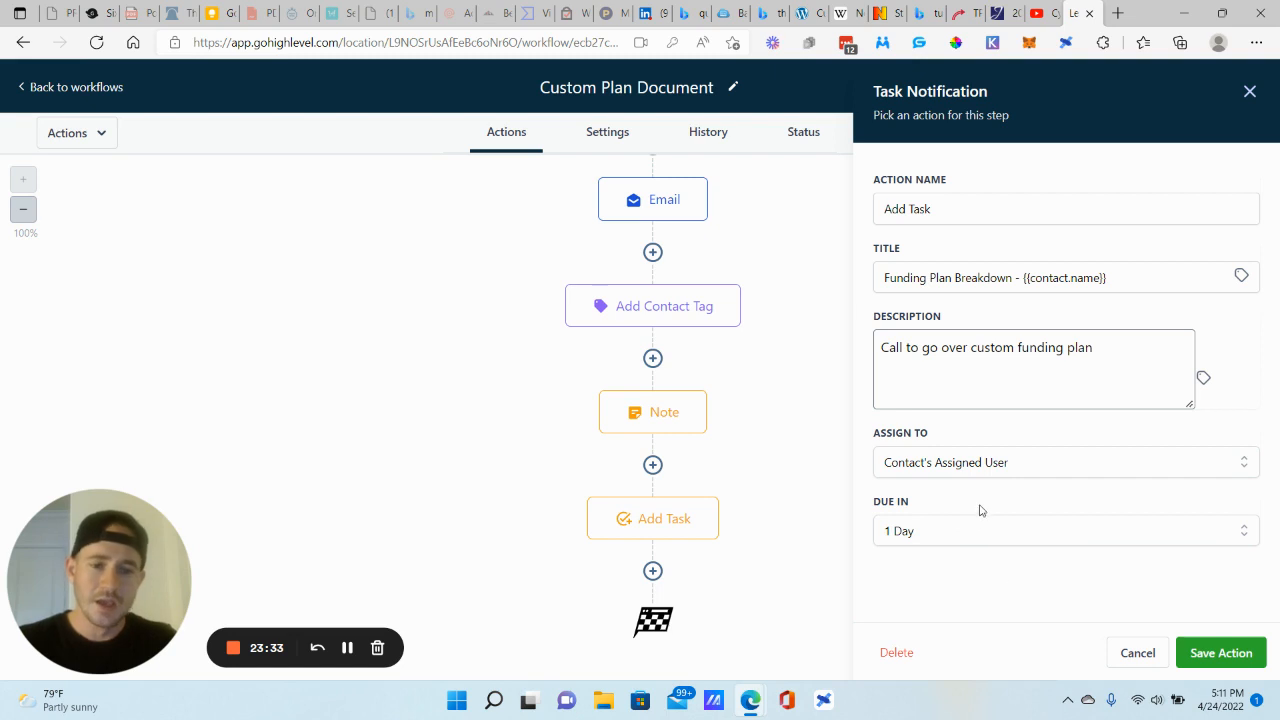
{"action": "left_click", "coordinate": [1138, 655]}
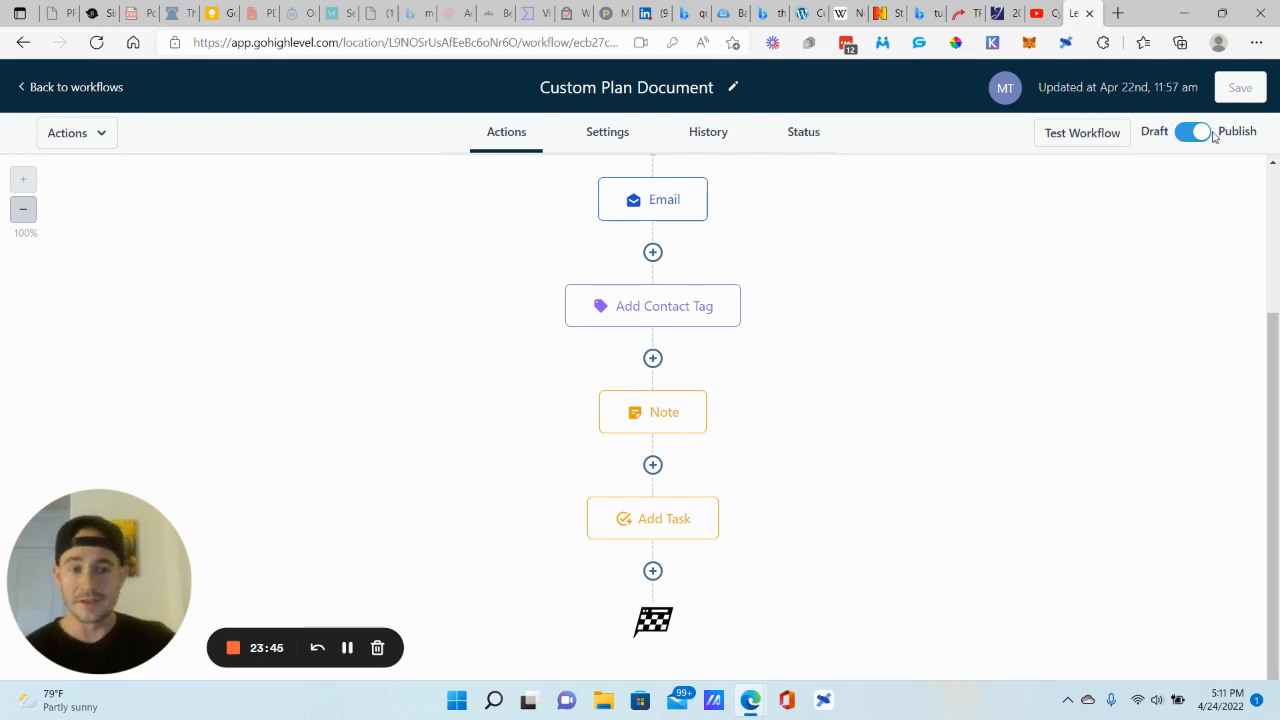
{"action": "left_click", "coordinate": [98, 89]}
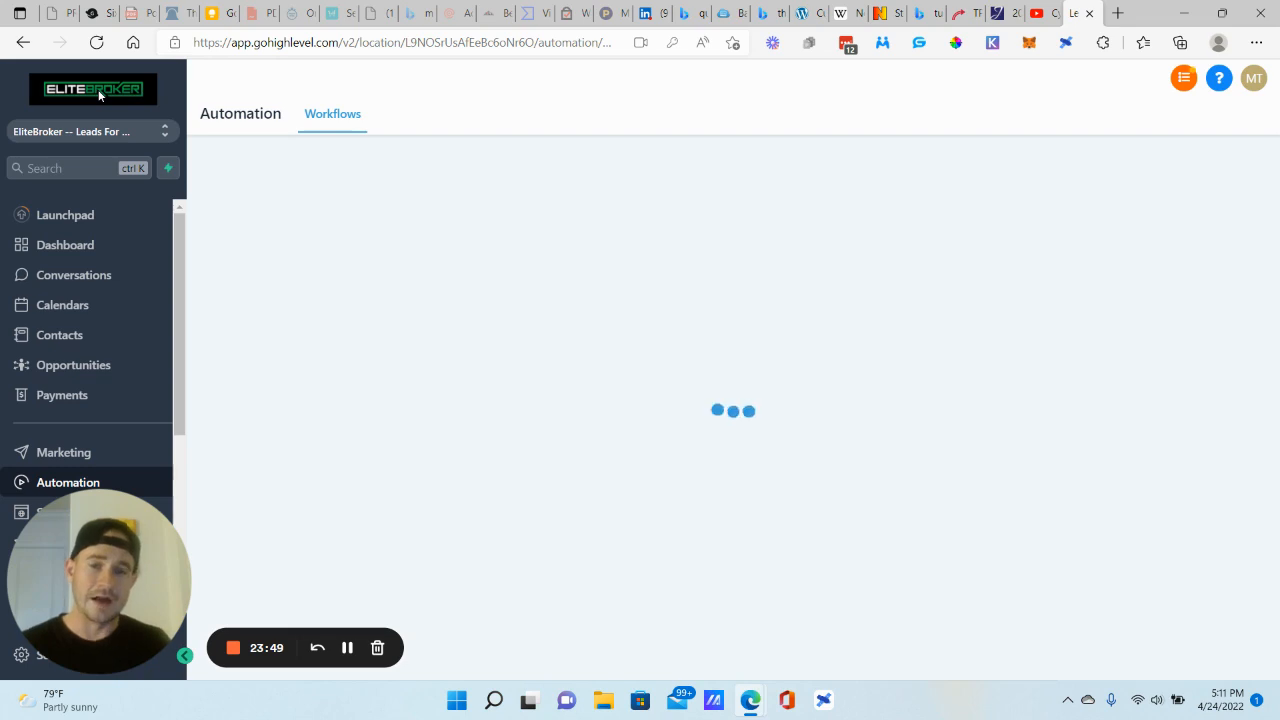